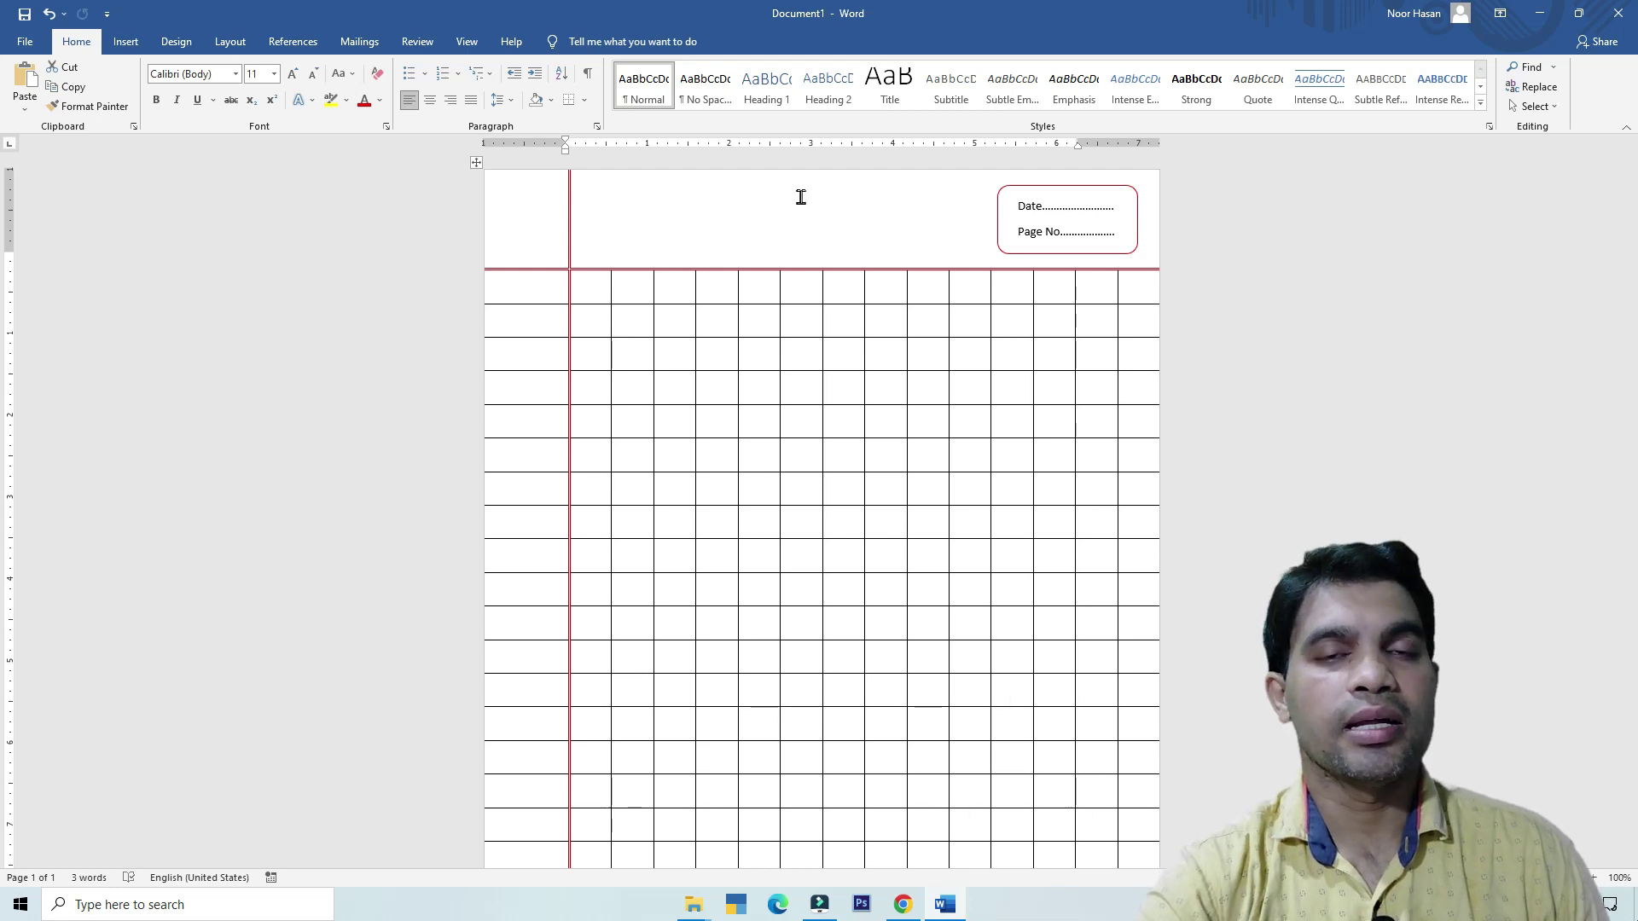
# Step: Open a new blank document beside the finished notebook page
pyautogui.click(633, 209)
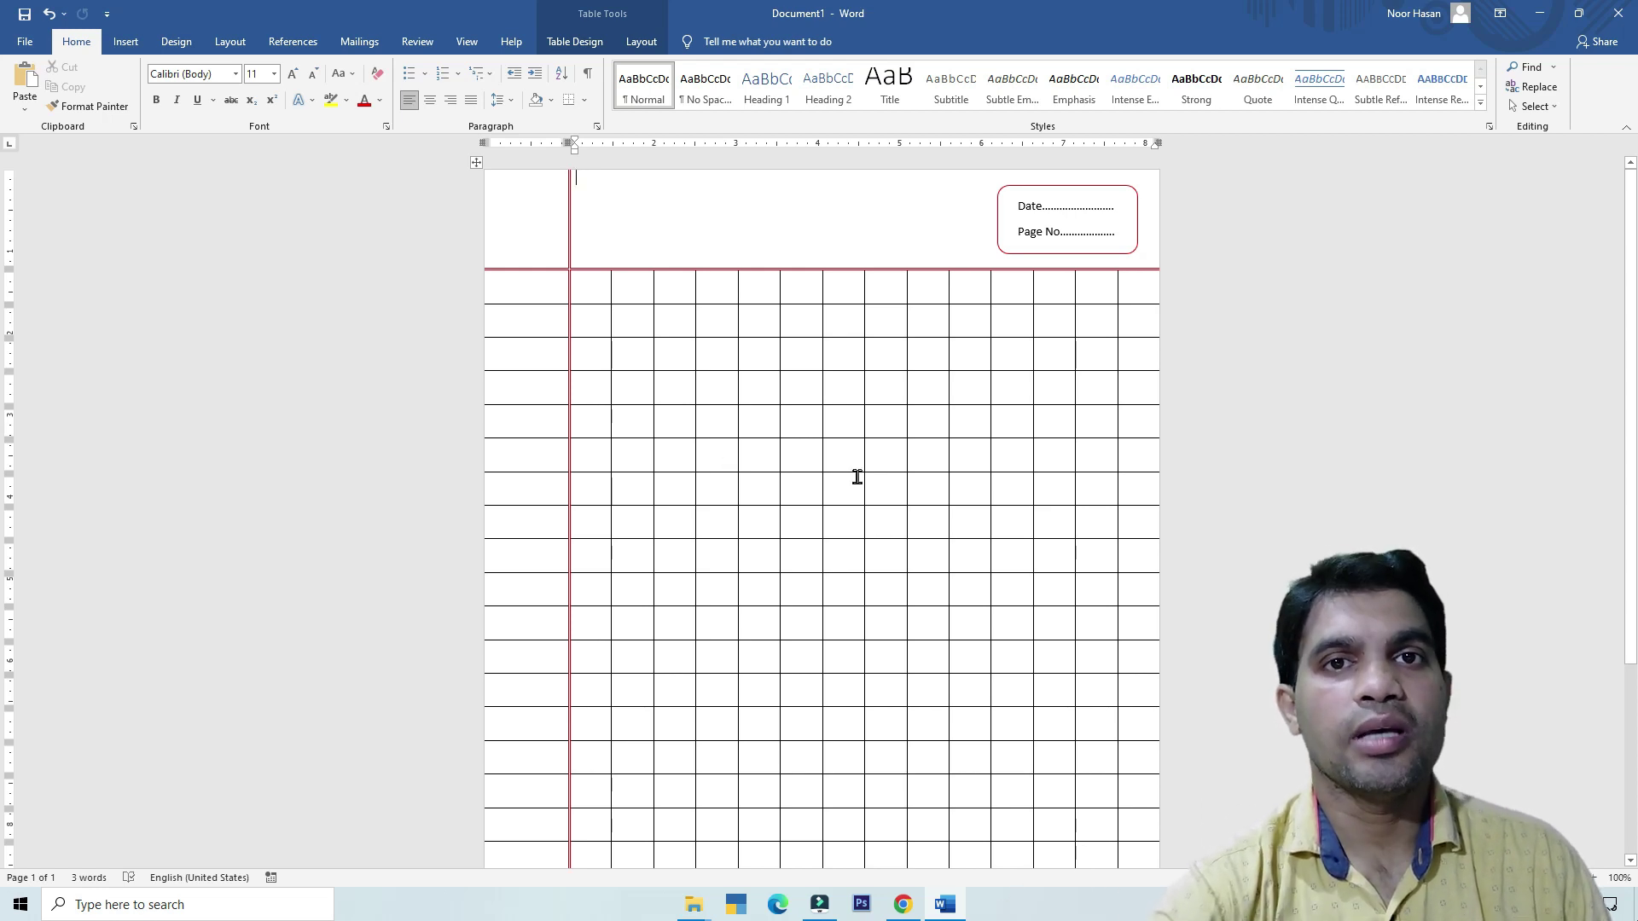
pyautogui.scroll(-2, 841, 449)
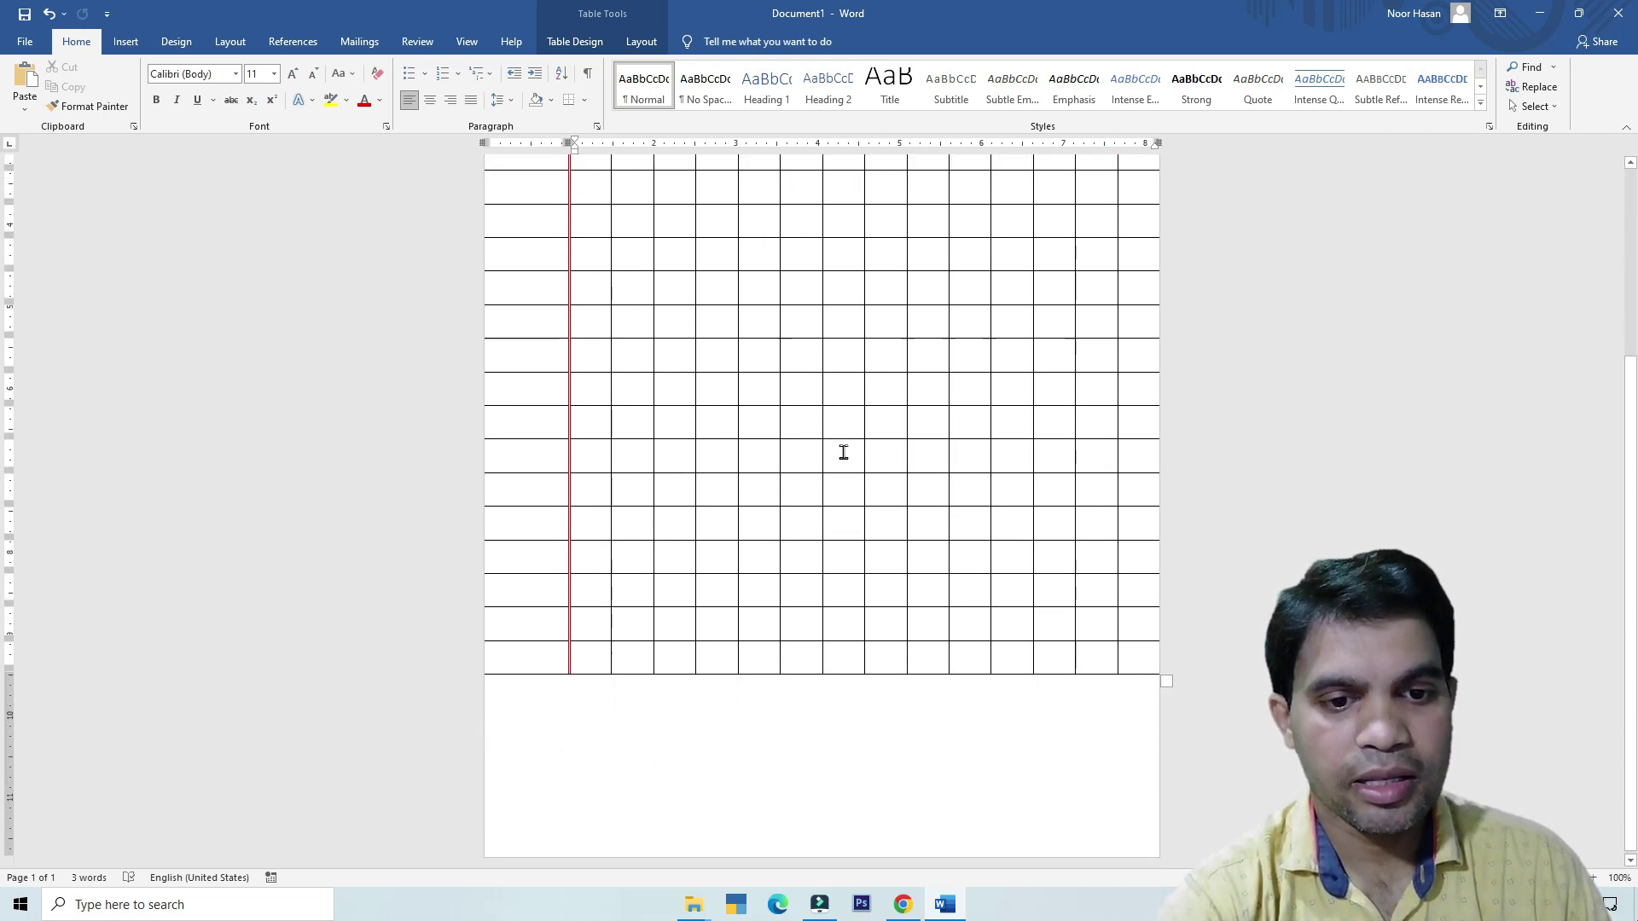
pyautogui.scroll(2, 845, 466)
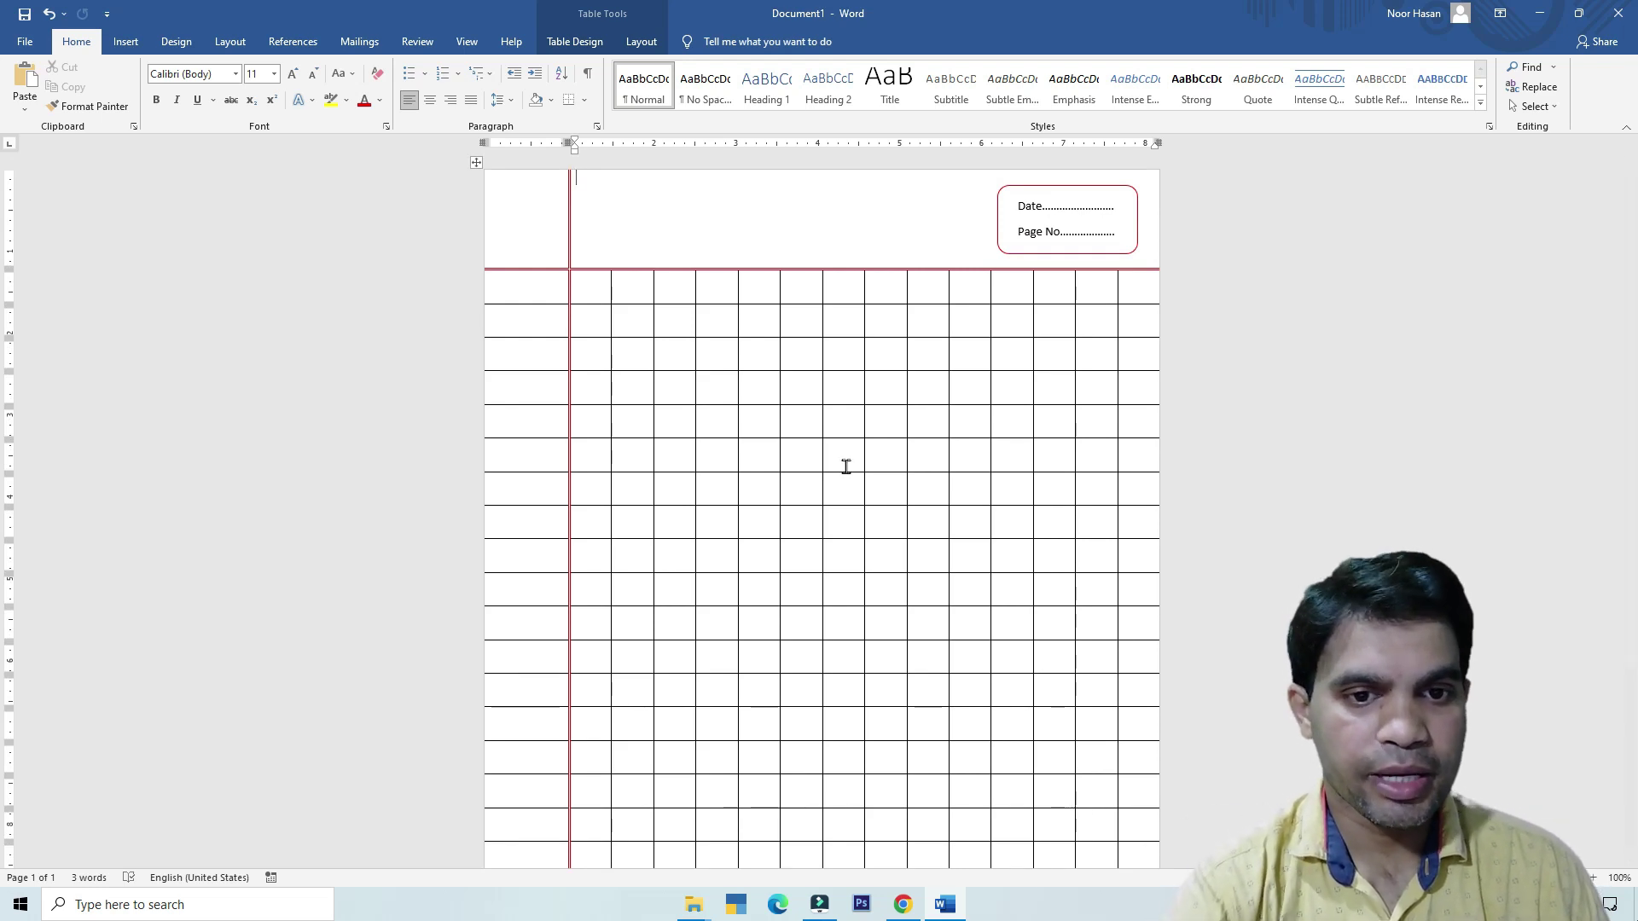
pyautogui.hotkey('ctrl', 'n')
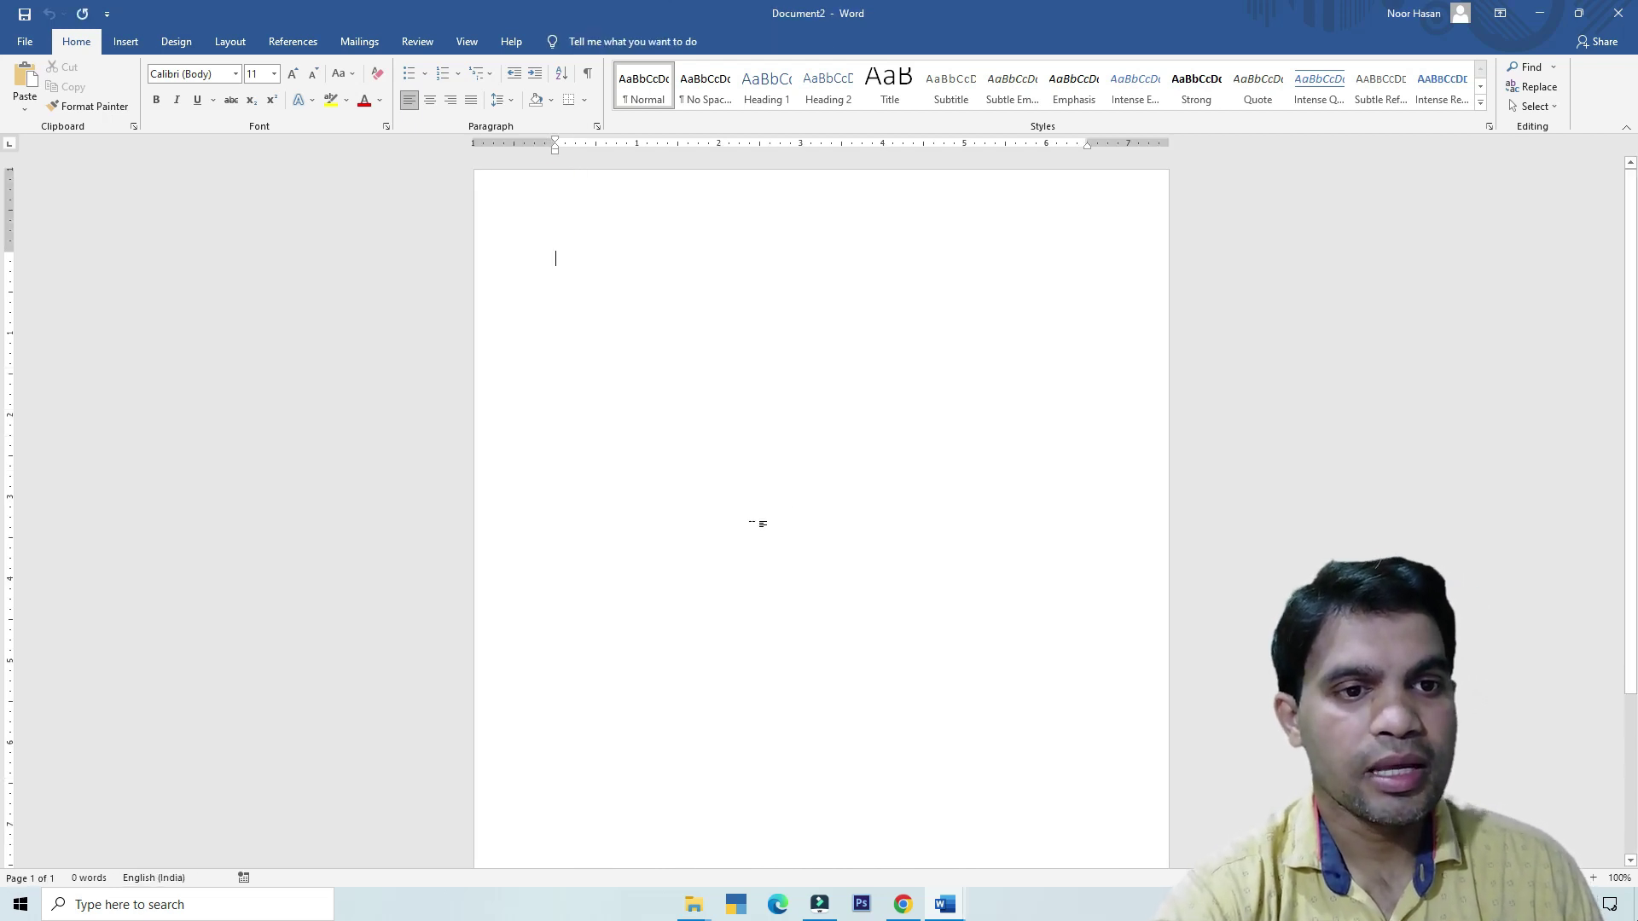
pyautogui.hotkey('ctrl', 'w')
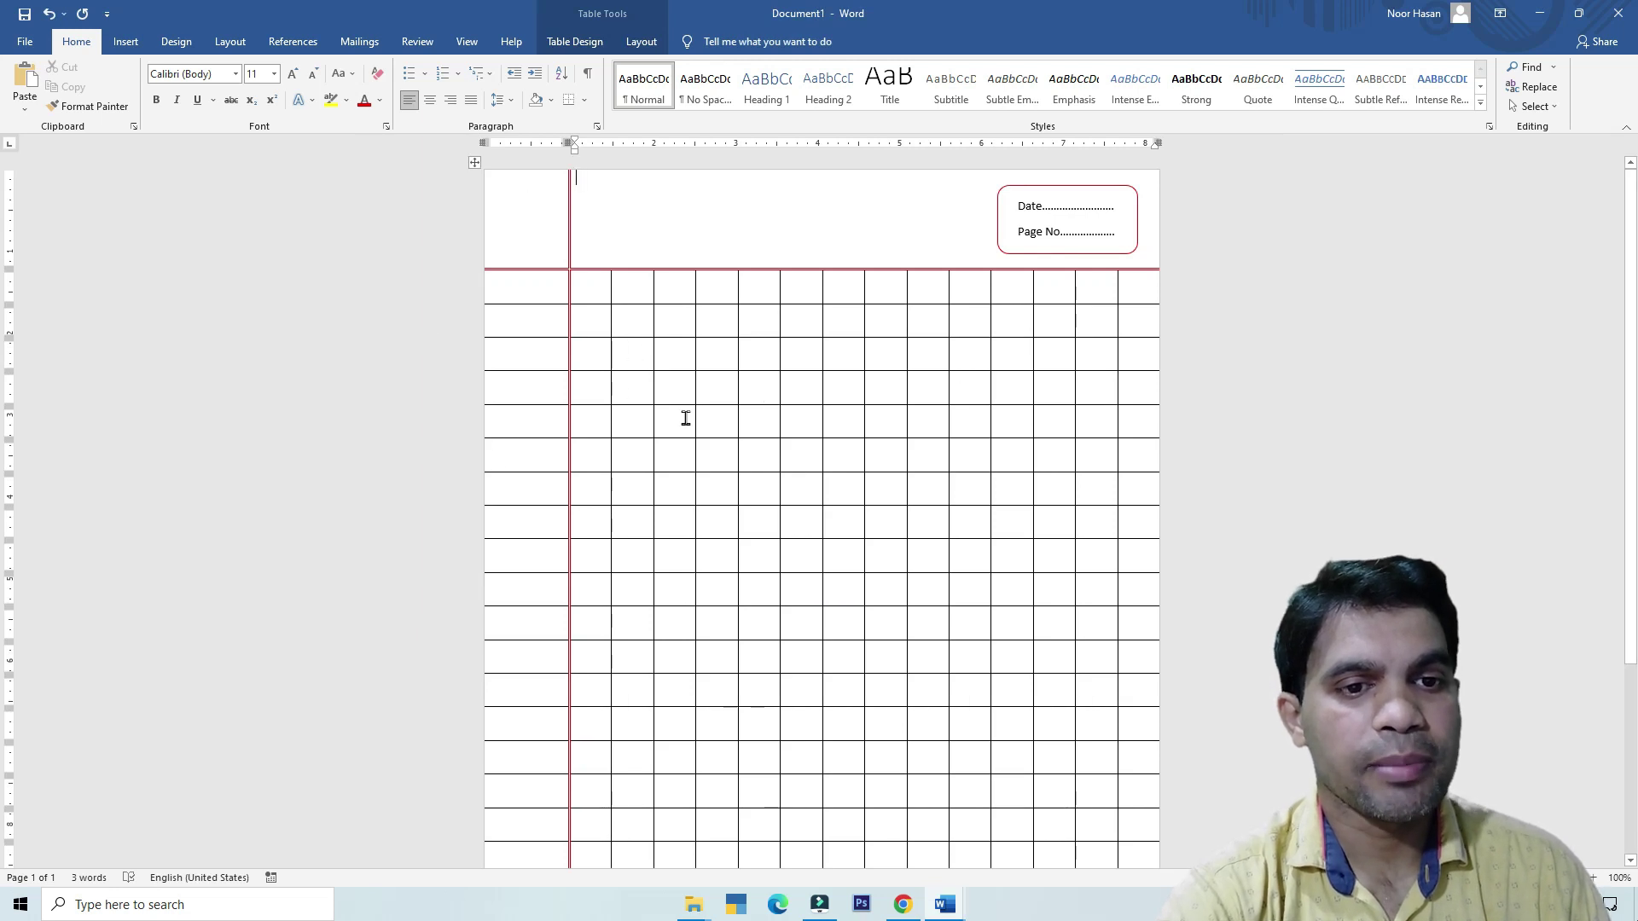
pyautogui.hotkey('alt', 'Tab')
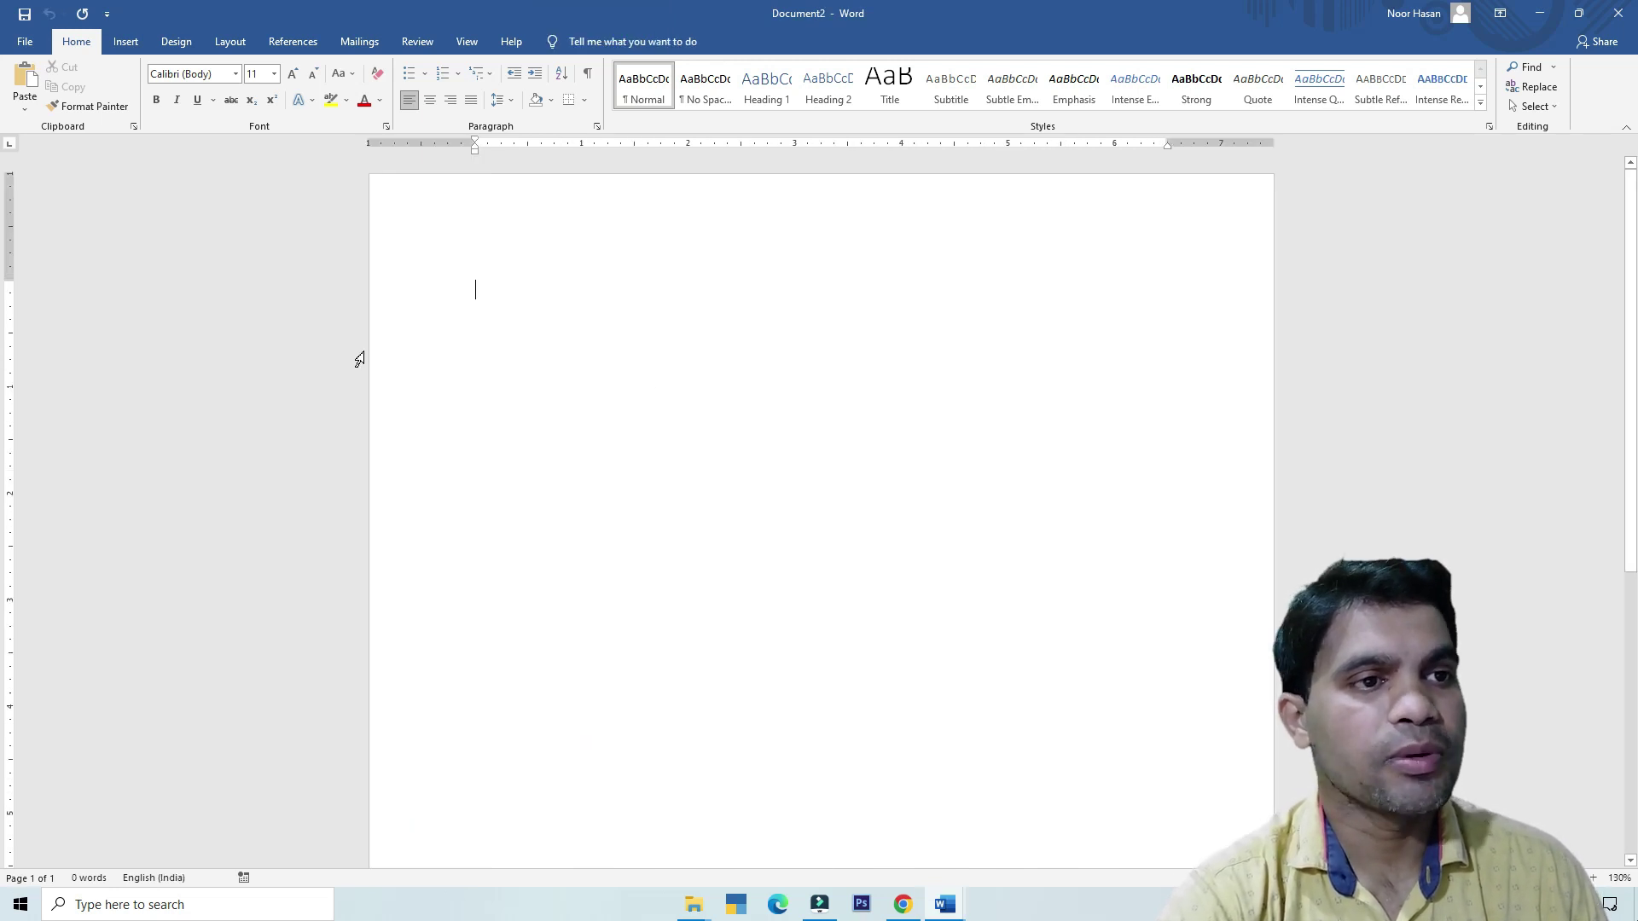
# Step: Insert a table with 2 columns and 3 rows into the new document
pyautogui.click(126, 43)
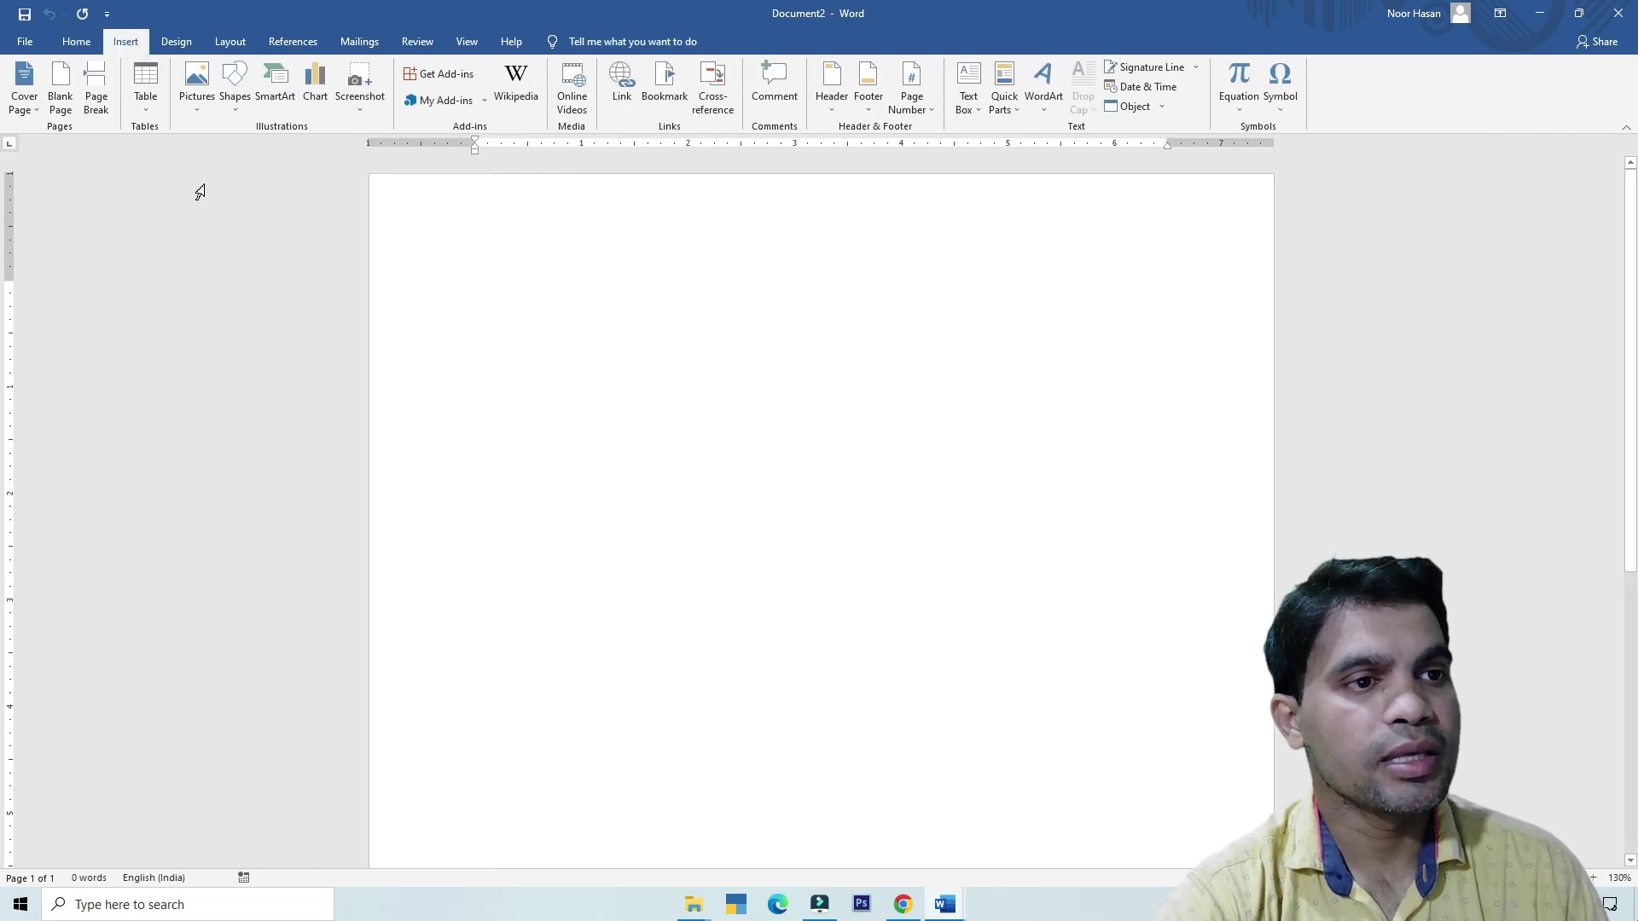
pyautogui.click(150, 113)
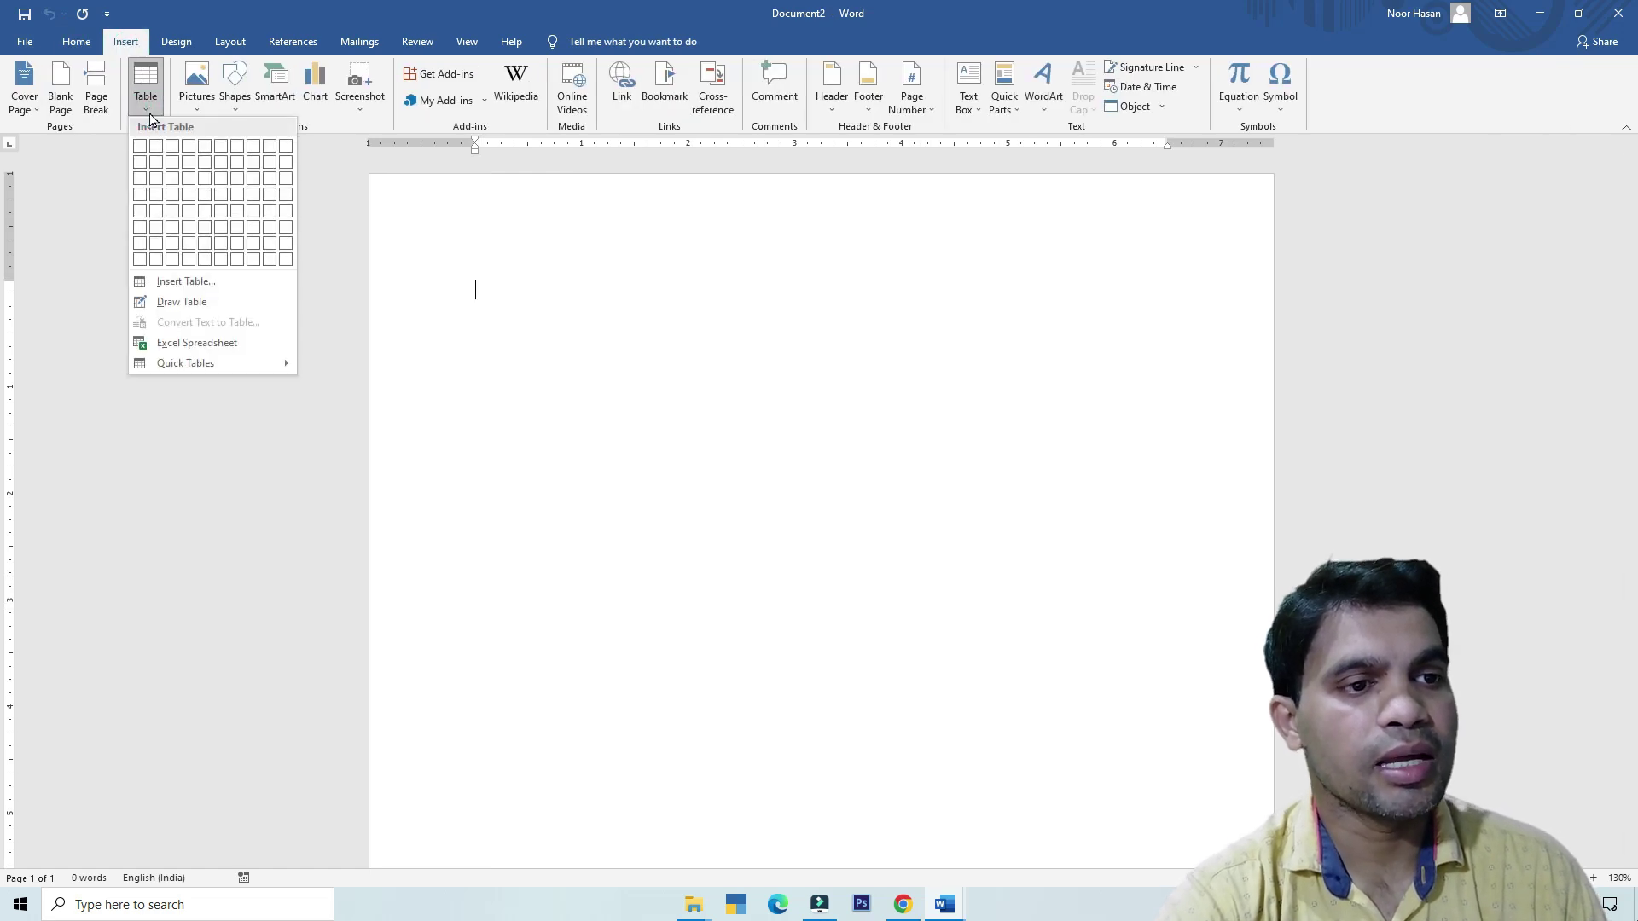
pyautogui.click(197, 286)
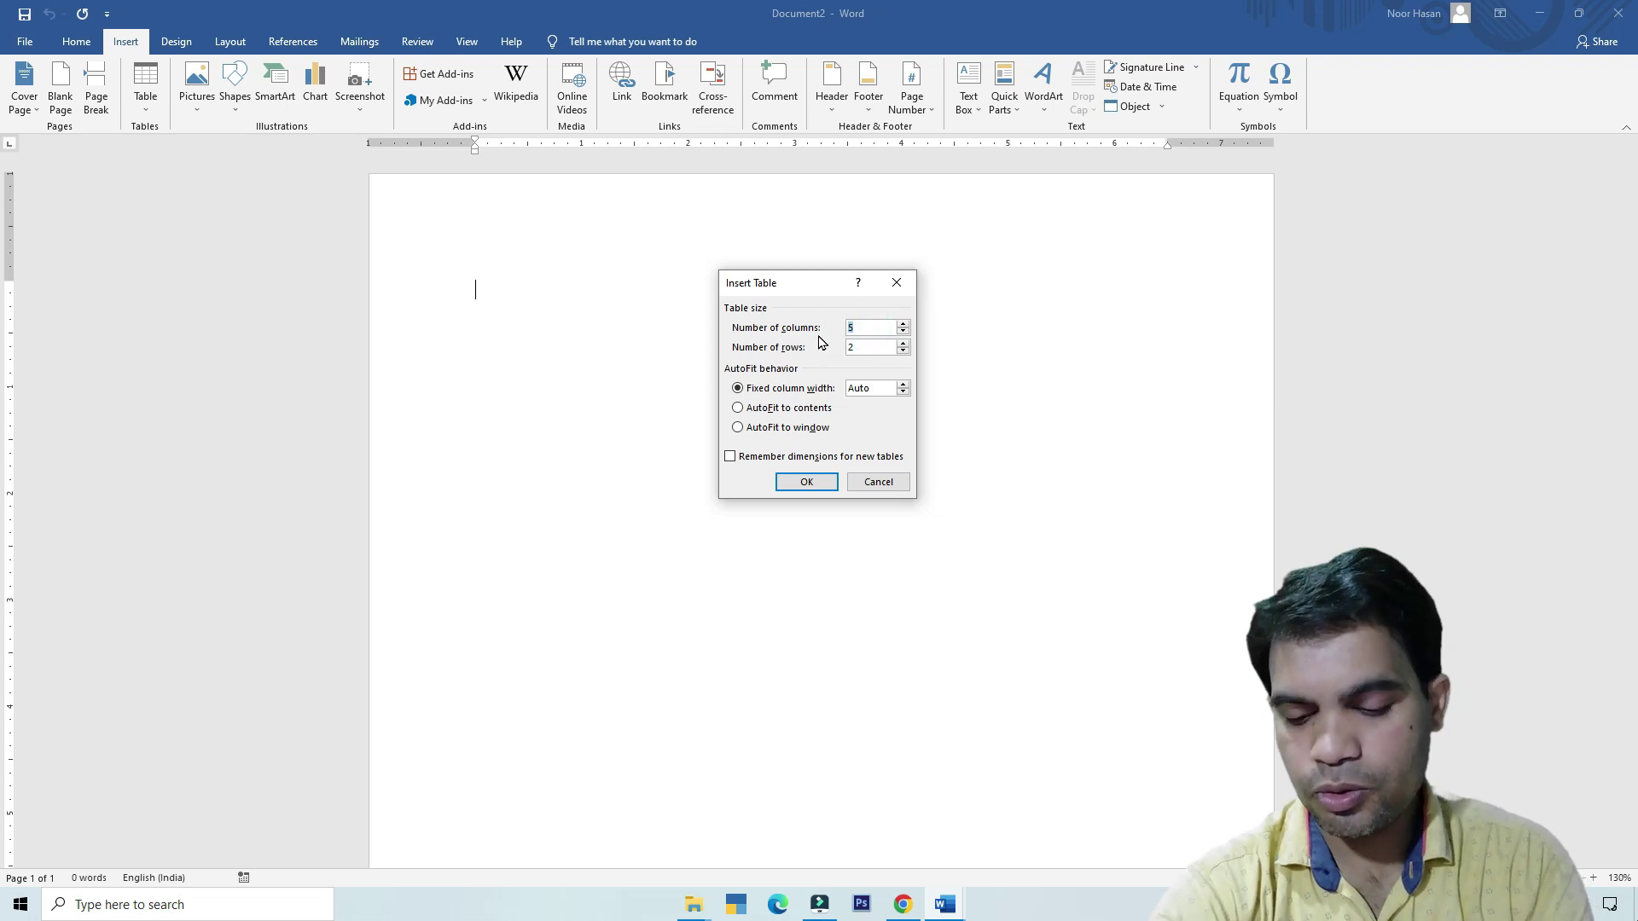
pyautogui.write('2')
pyautogui.press('Tab')
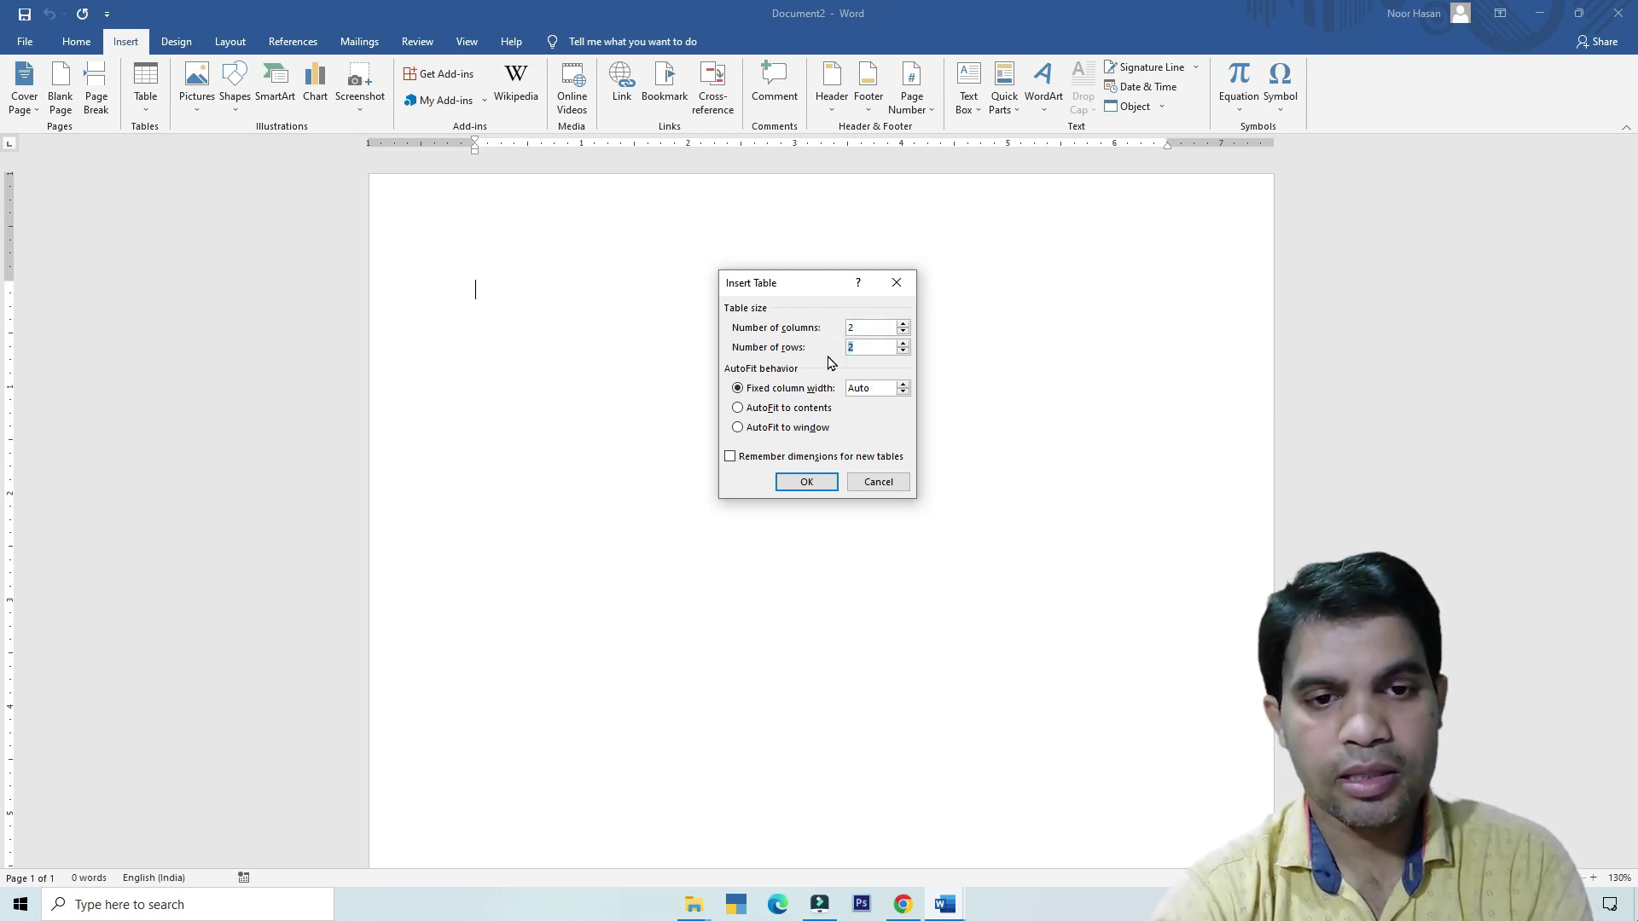
pyautogui.write('3')
pyautogui.click(802, 483)
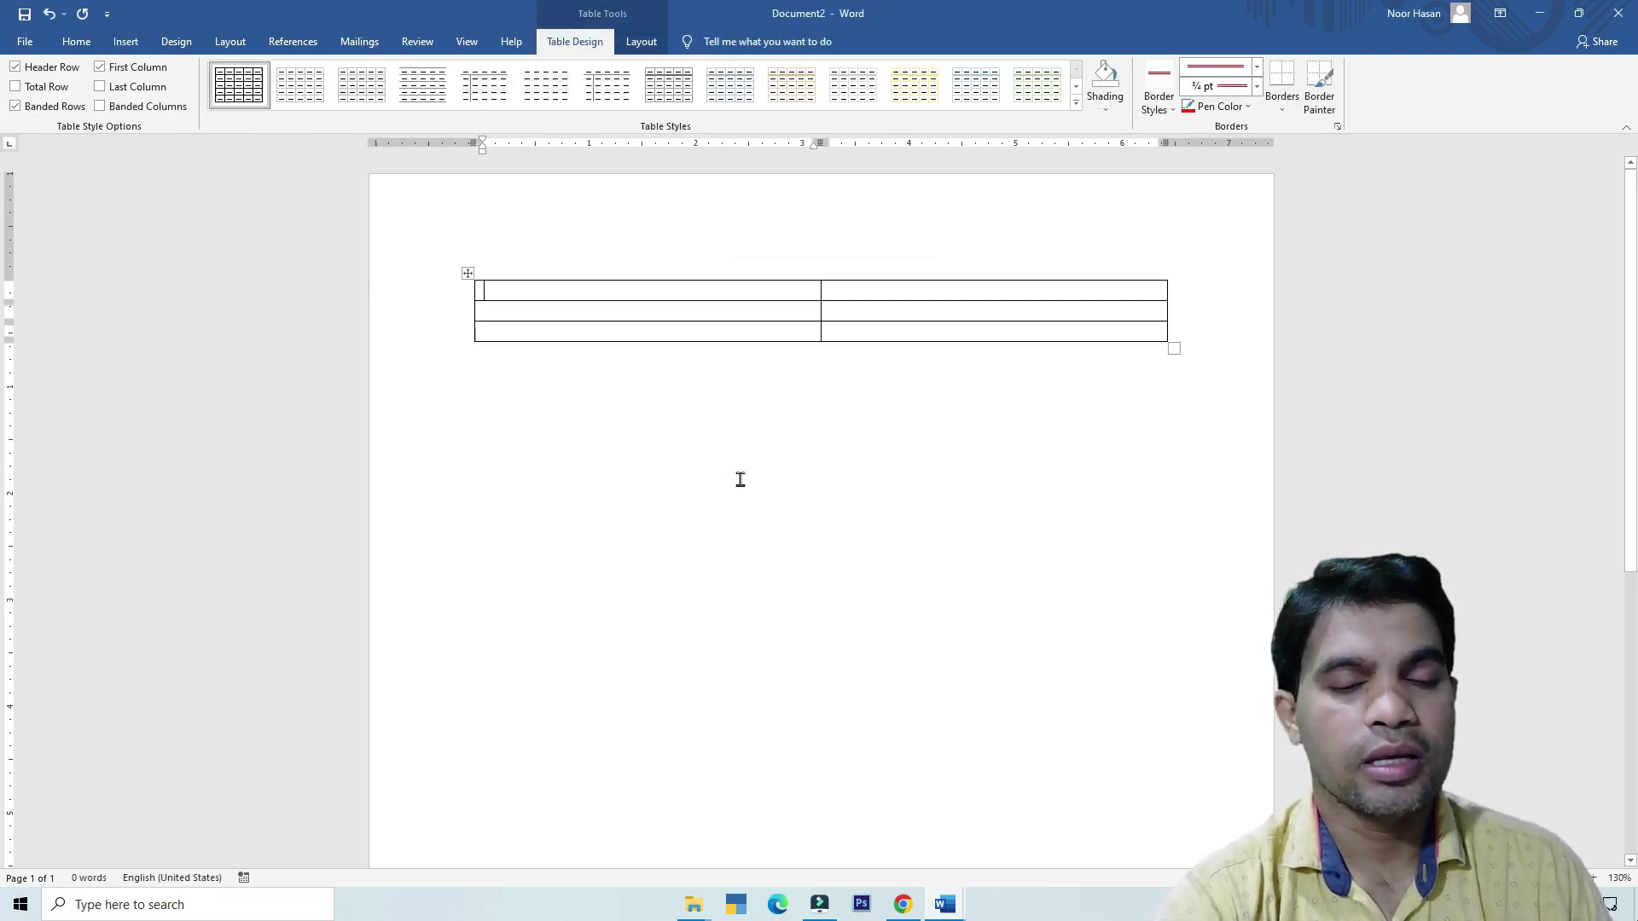
# Step: Raise the first row's height to 1 inch and drag the table to the page's top-left corner
pyautogui.click(508, 292)
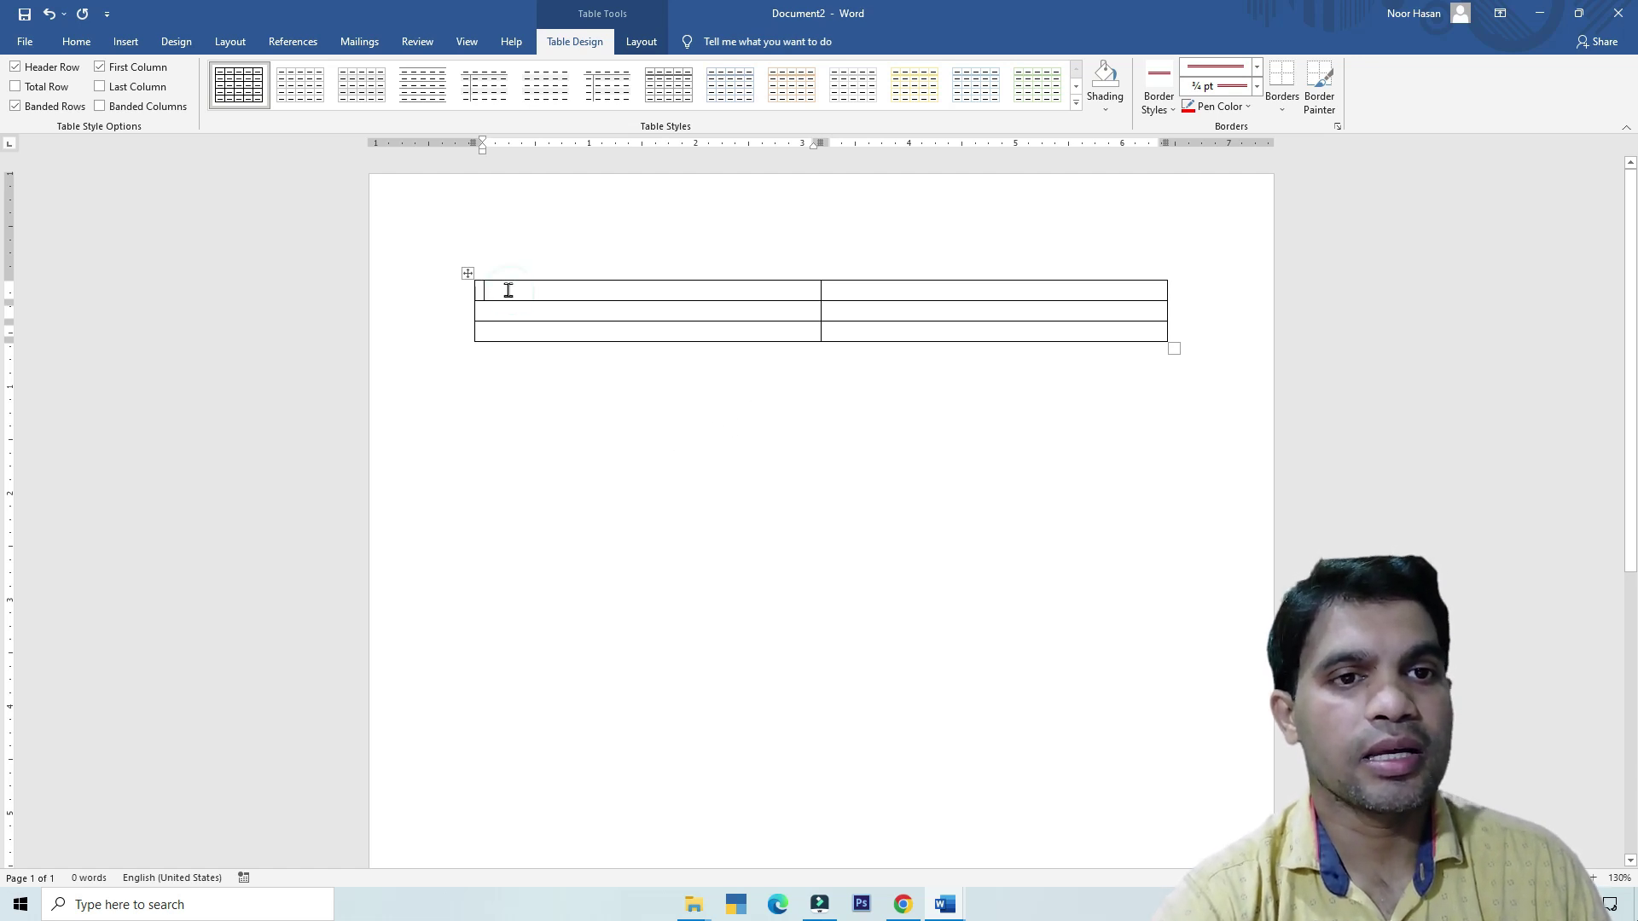
pyautogui.click(644, 45)
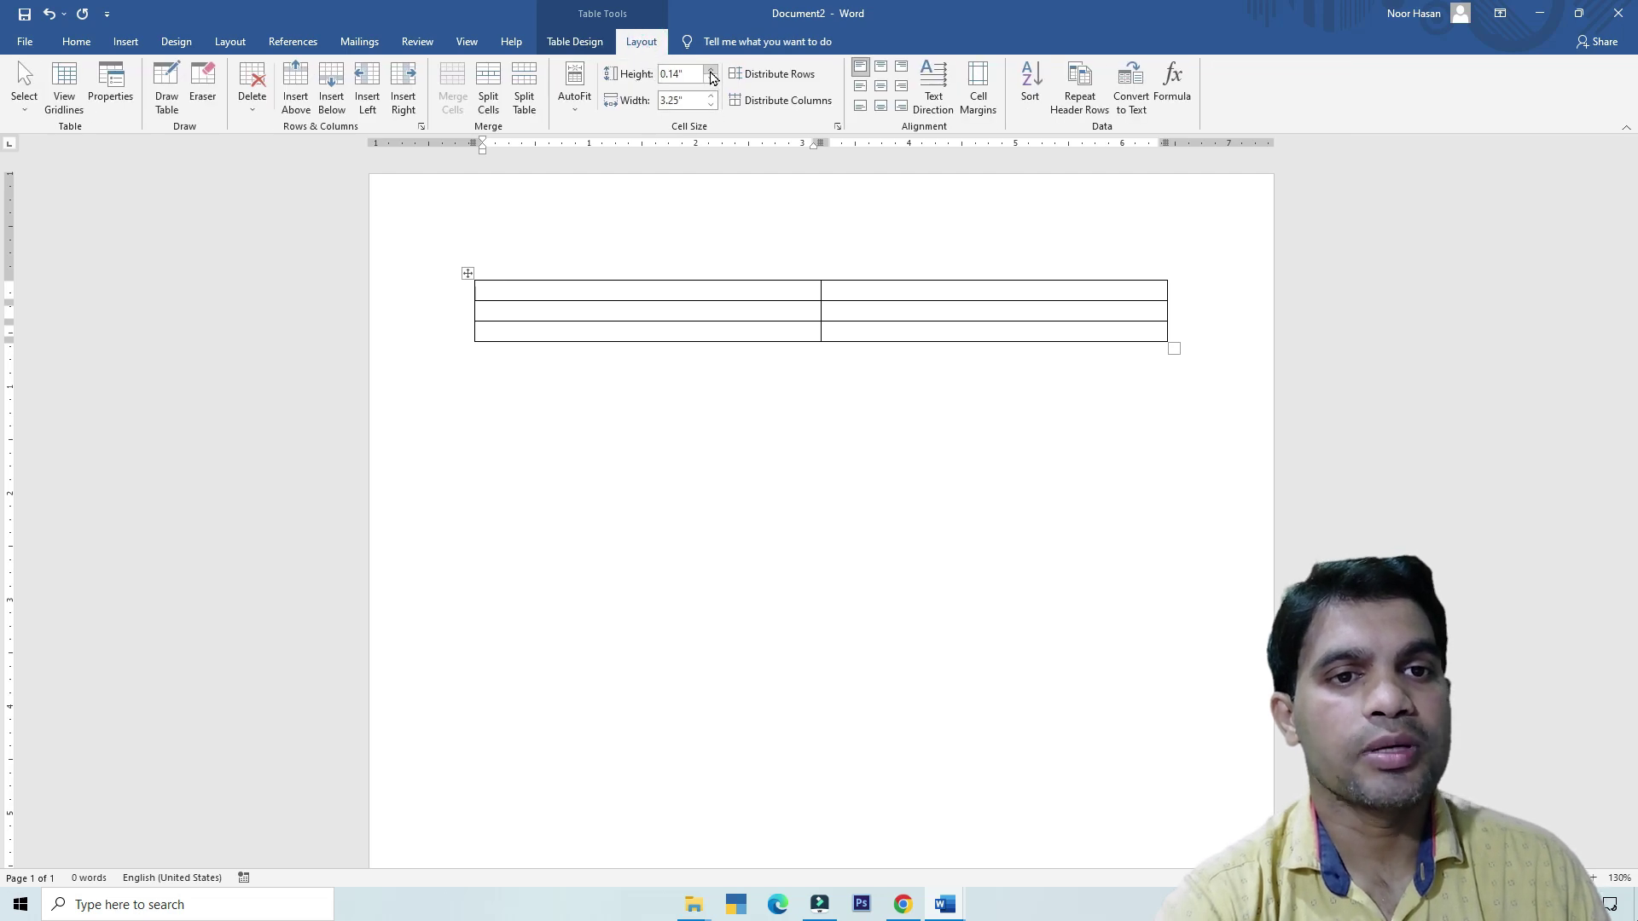
pyautogui.click(711, 70)
pyautogui.click(711, 70)
pyautogui.click(711, 70)
pyautogui.click(711, 70)
pyautogui.click(712, 70)
pyautogui.click(711, 70)
pyautogui.click(711, 70)
pyautogui.click(711, 70)
pyautogui.click(711, 70)
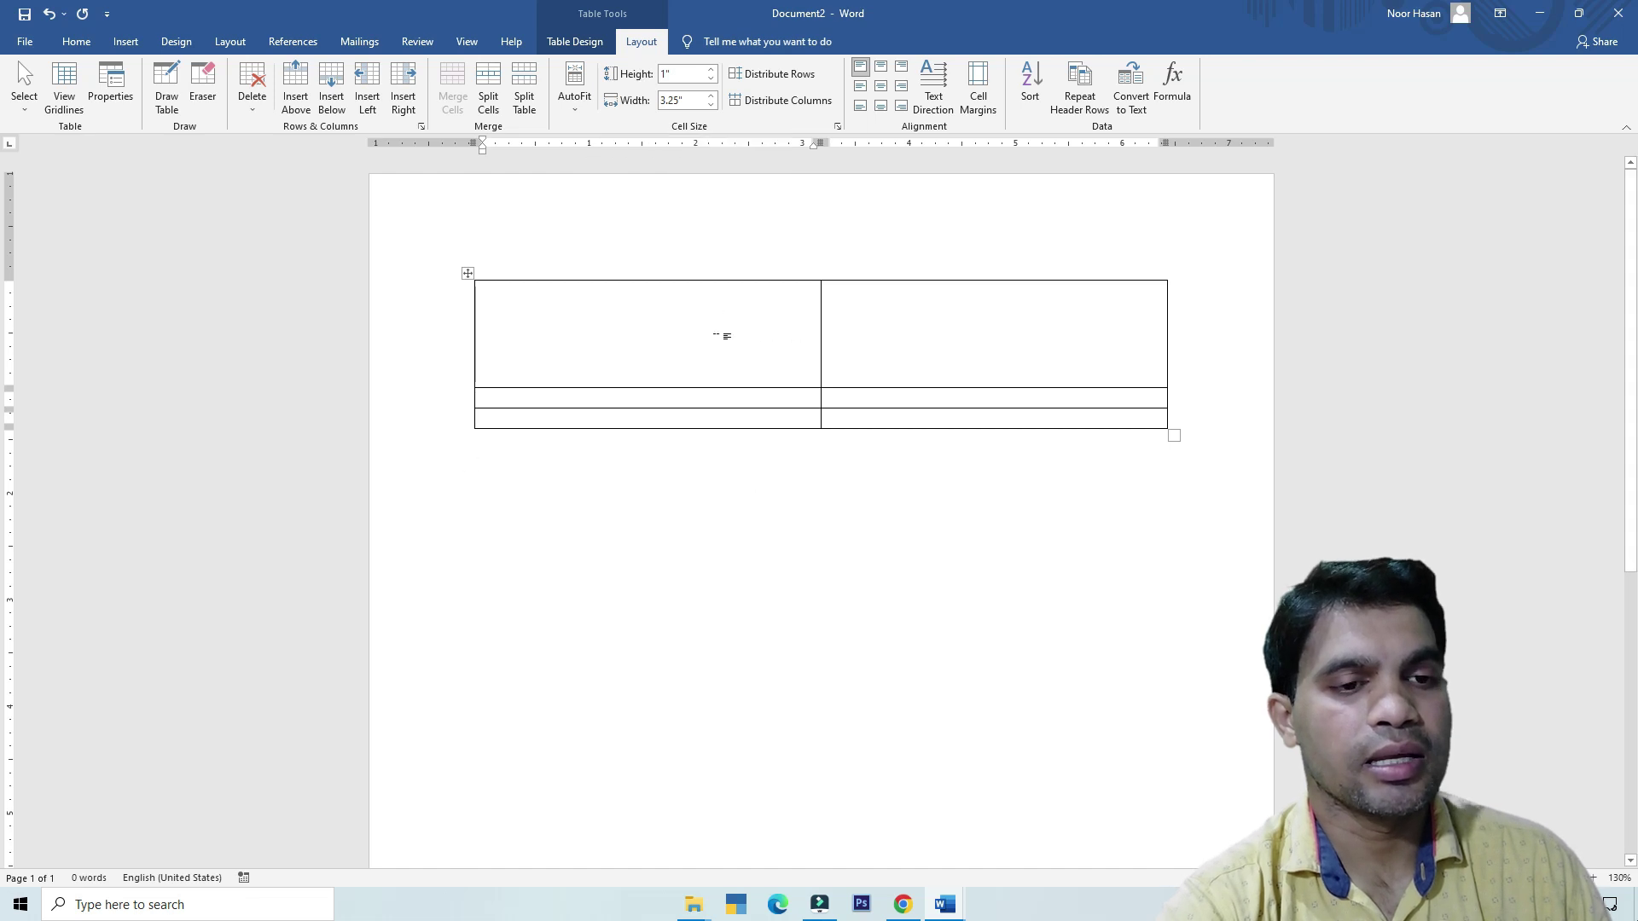
pyautogui.click(466, 277)
pyautogui.moveTo(466, 275)
pyautogui.mouseDown()
pyautogui.moveTo(392, 222)
pyautogui.moveTo(356, 165)
pyautogui.mouseUp()
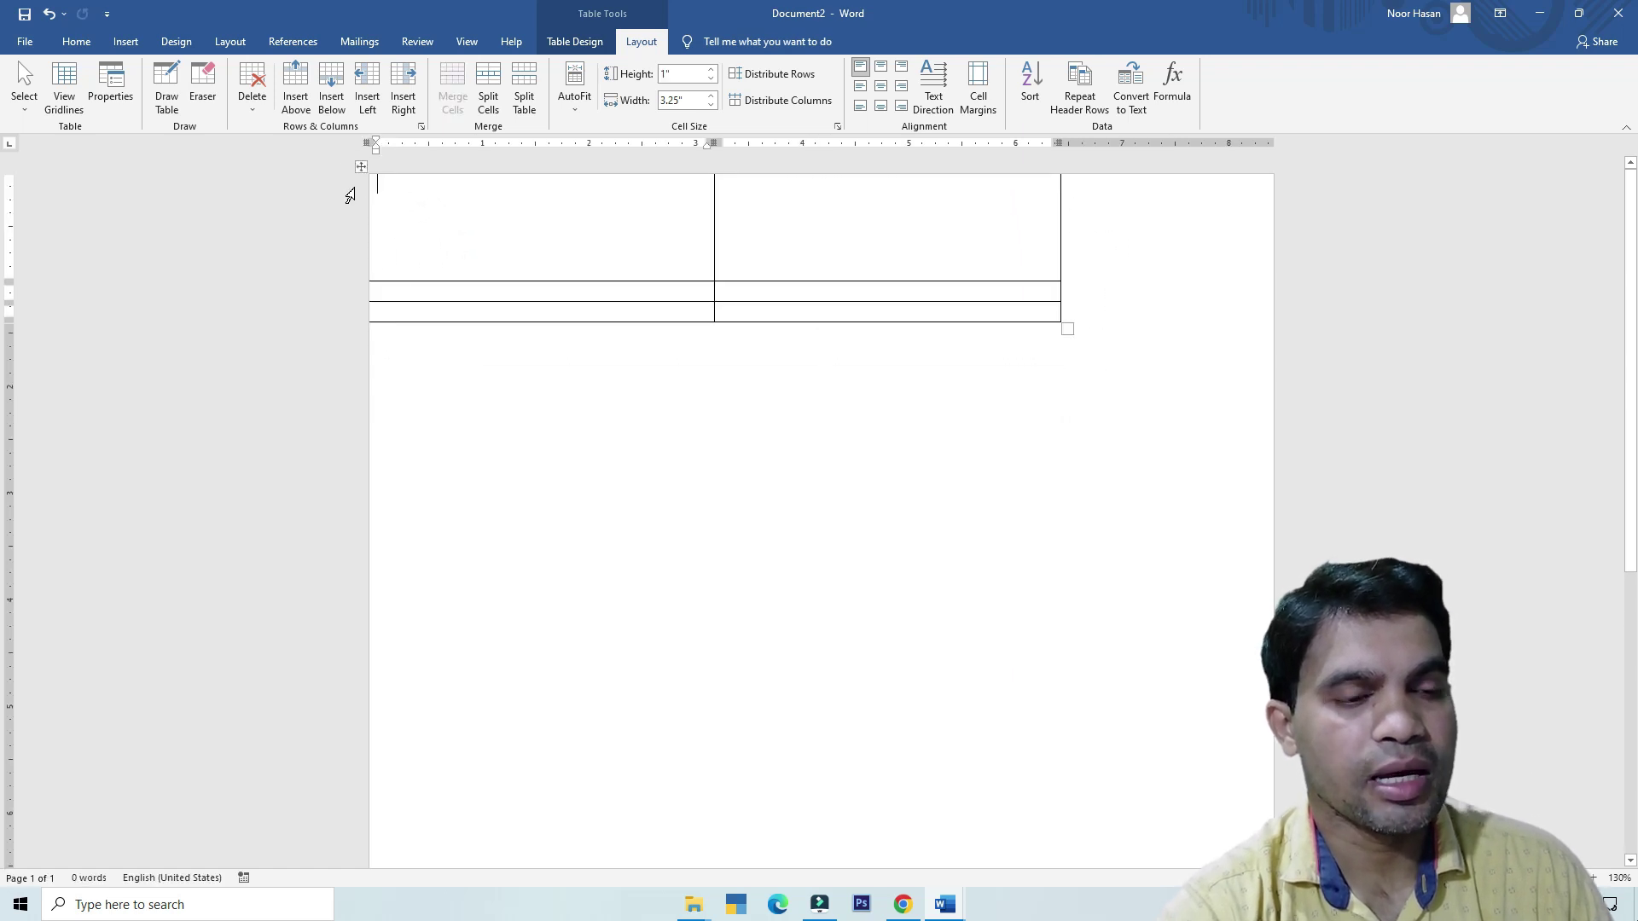
# Step: Shrink the first column to 1 inch wide and drag the table's right border to the page edge
pyautogui.click(552, 264)
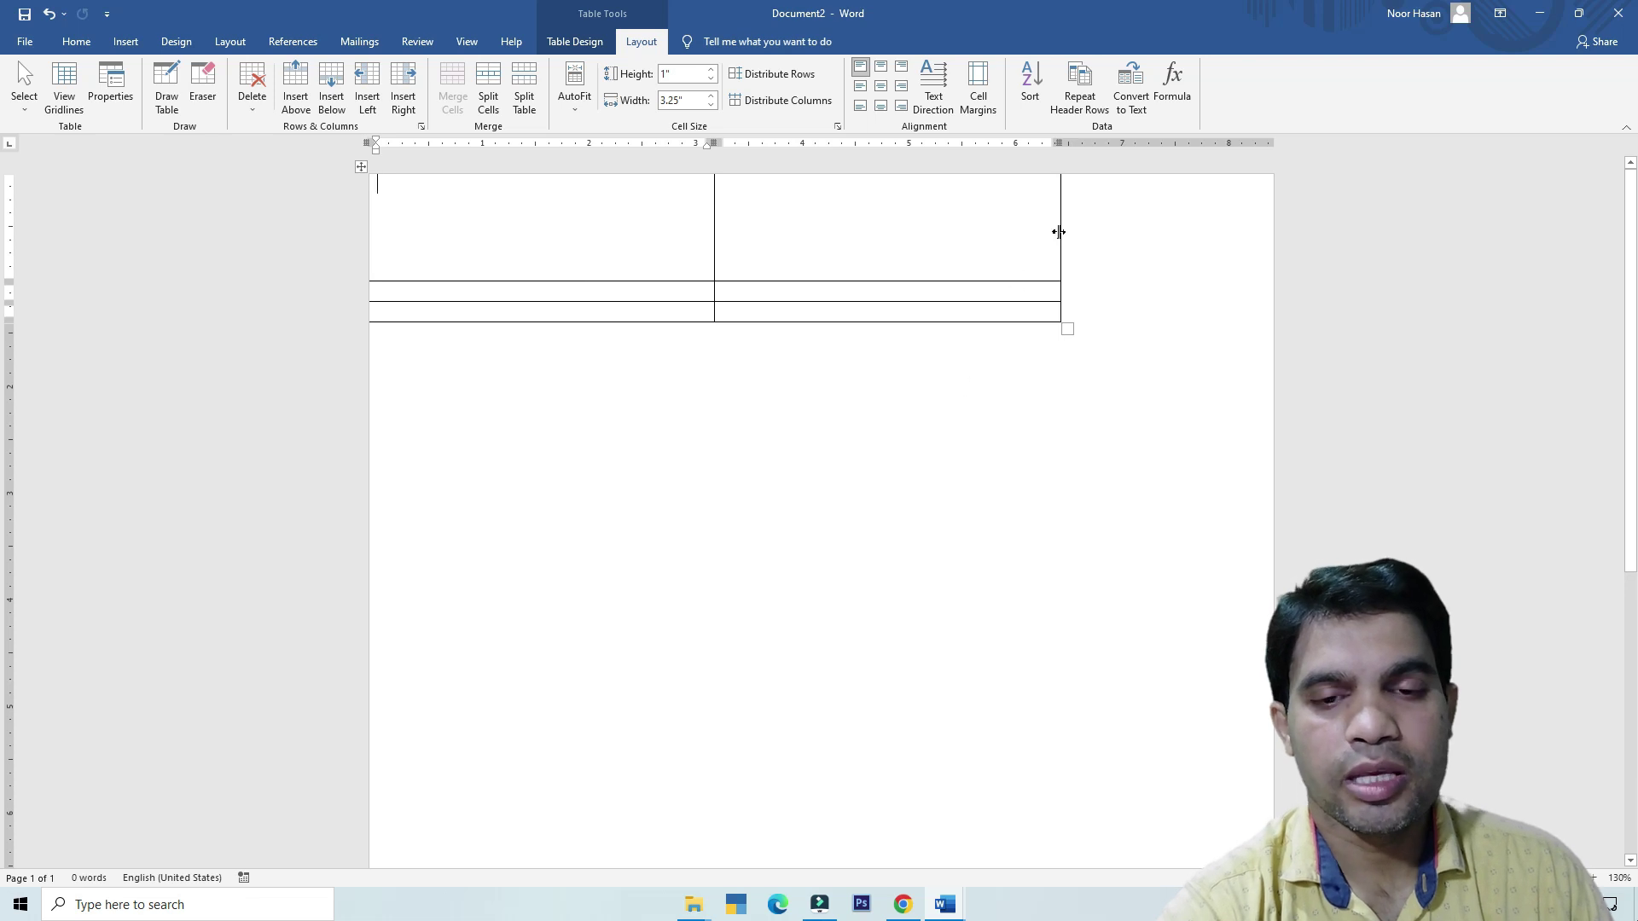
pyautogui.moveTo(1061, 231); pyautogui.dragTo(1279, 244)
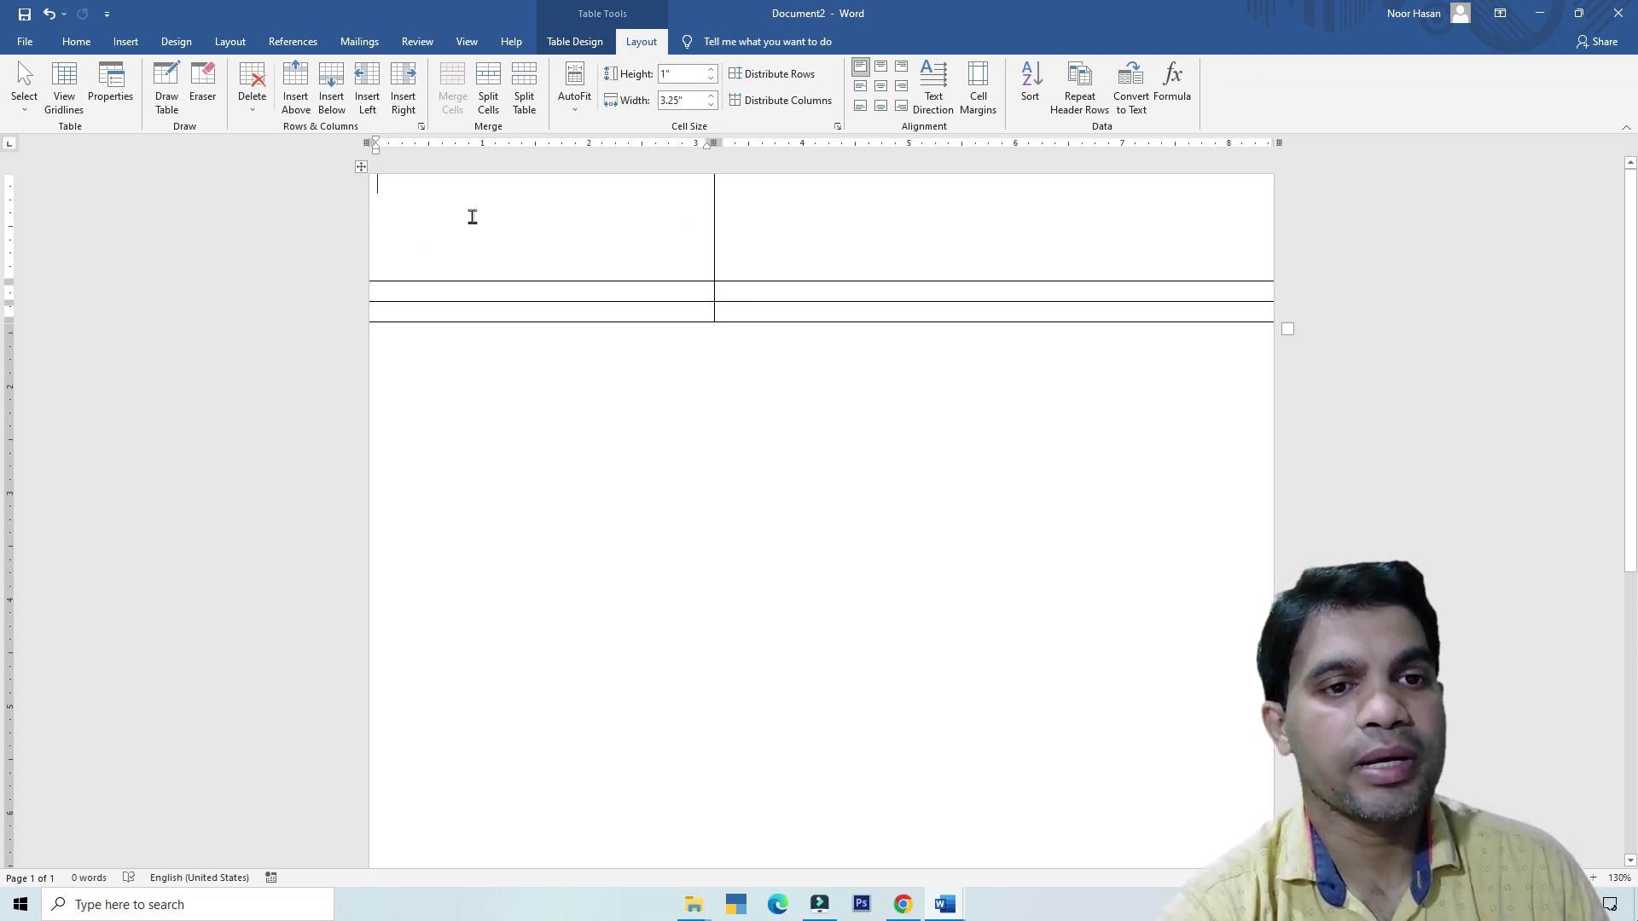
pyautogui.click(711, 105)
pyautogui.click(711, 105)
pyautogui.click(711, 105)
pyautogui.click(711, 104)
pyautogui.click(712, 105)
pyautogui.click(712, 105)
pyautogui.click(711, 105)
pyautogui.click(711, 105)
pyautogui.click(712, 105)
pyautogui.click(711, 105)
pyautogui.click(712, 105)
pyautogui.click(712, 105)
pyautogui.click(712, 105)
pyautogui.click(712, 105)
pyautogui.click(712, 105)
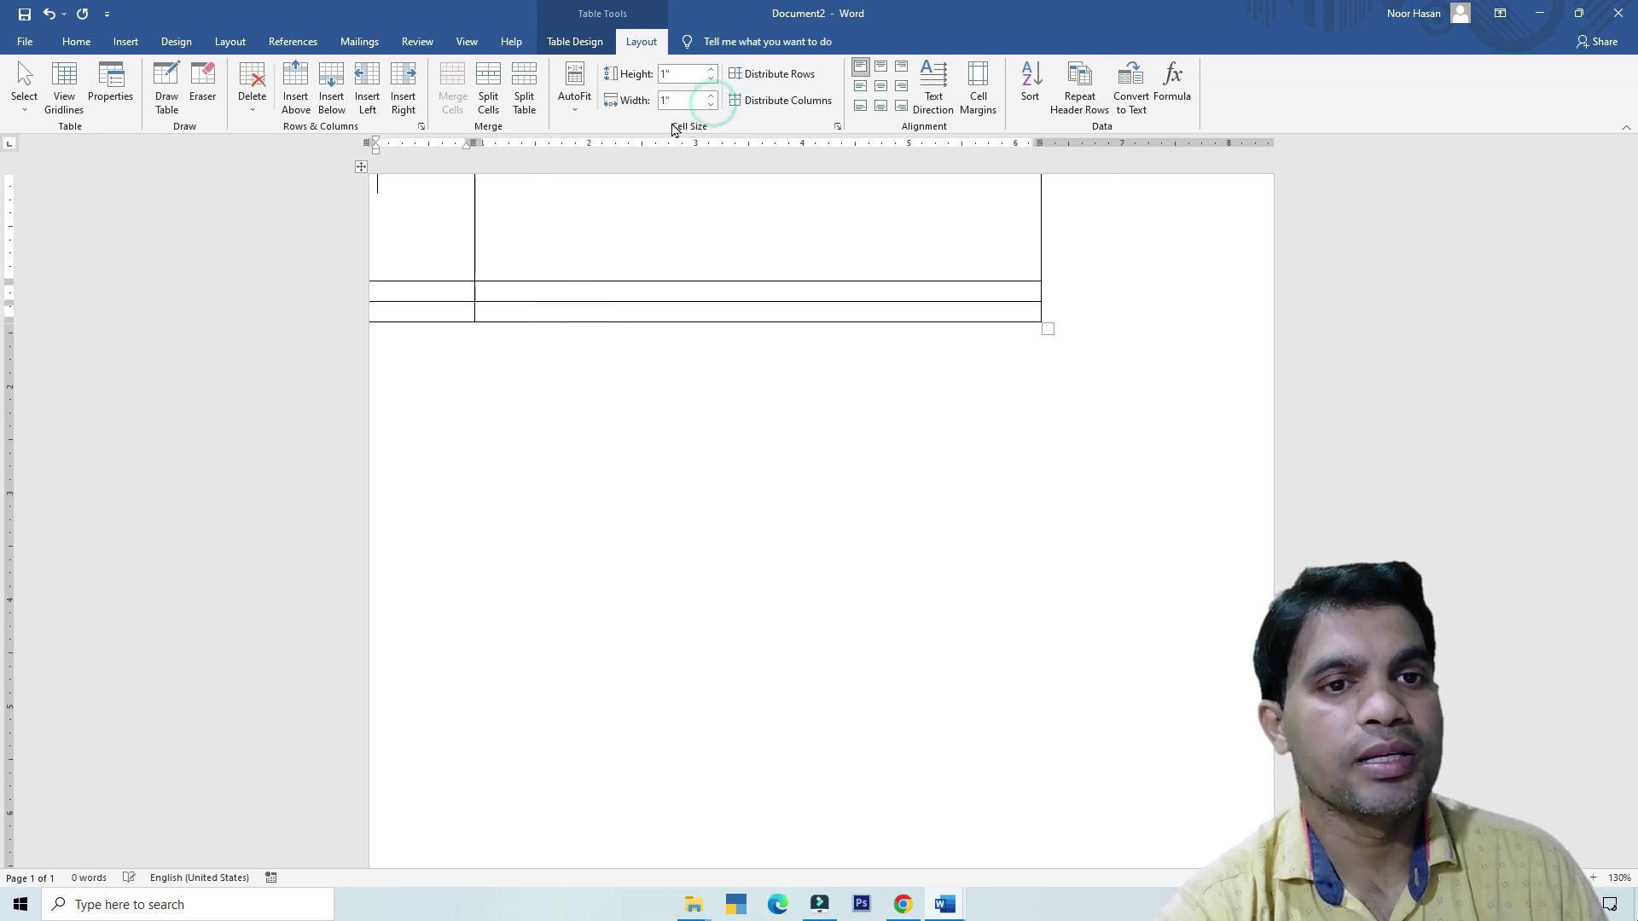
pyautogui.moveTo(1039, 235); pyautogui.dragTo(1274, 249)
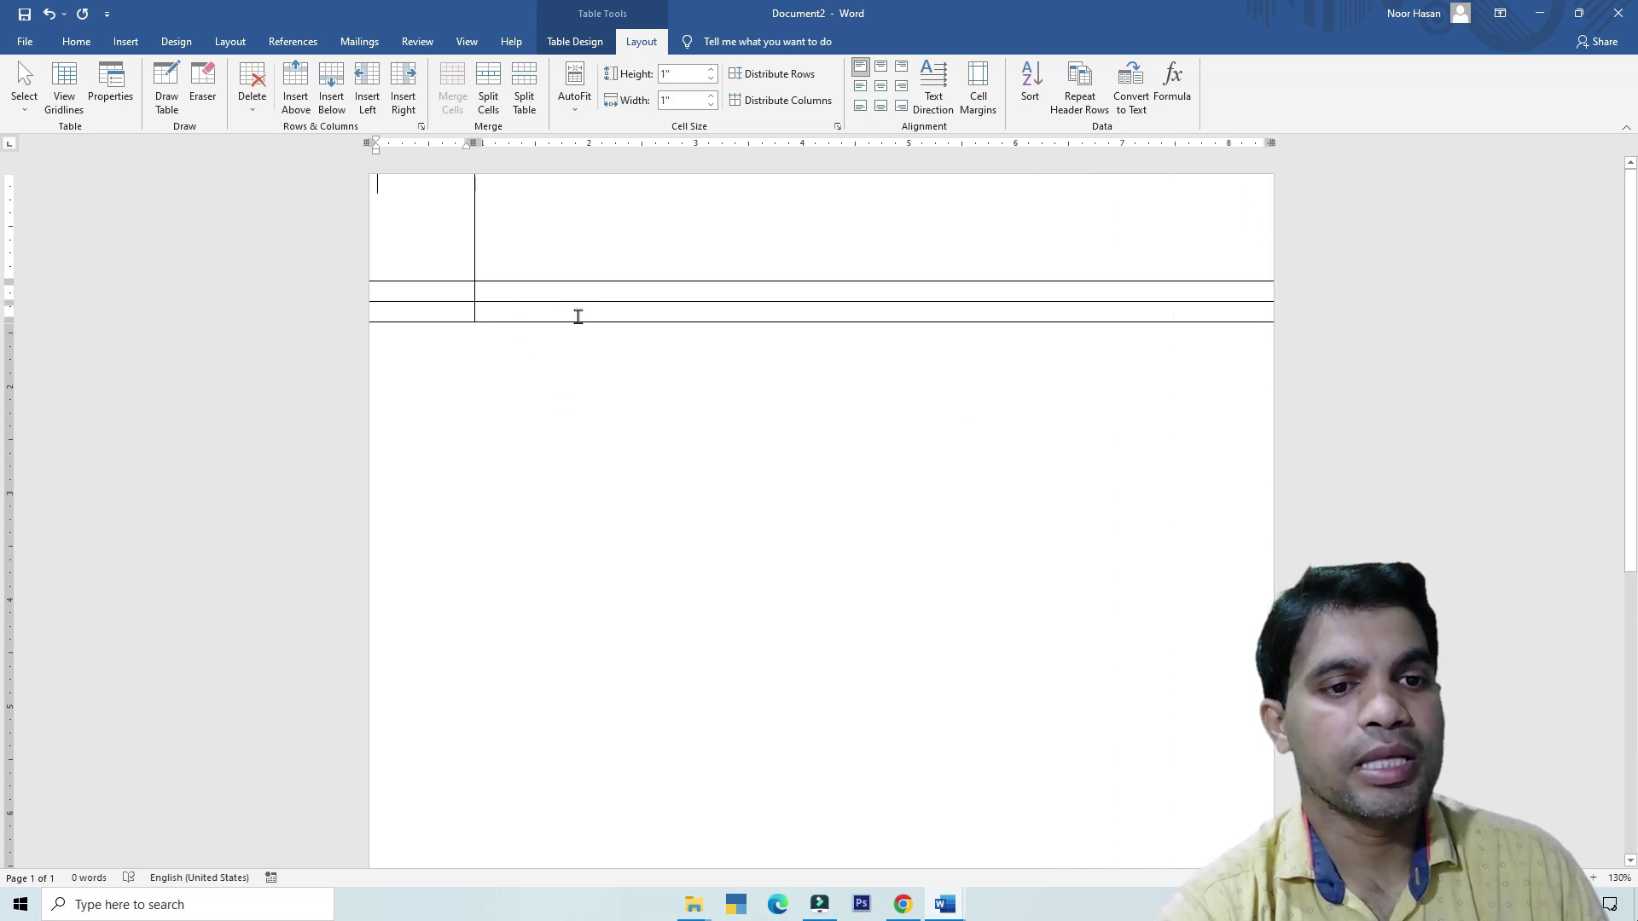
pyautogui.moveTo(493, 292); pyautogui.dragTo(552, 313)
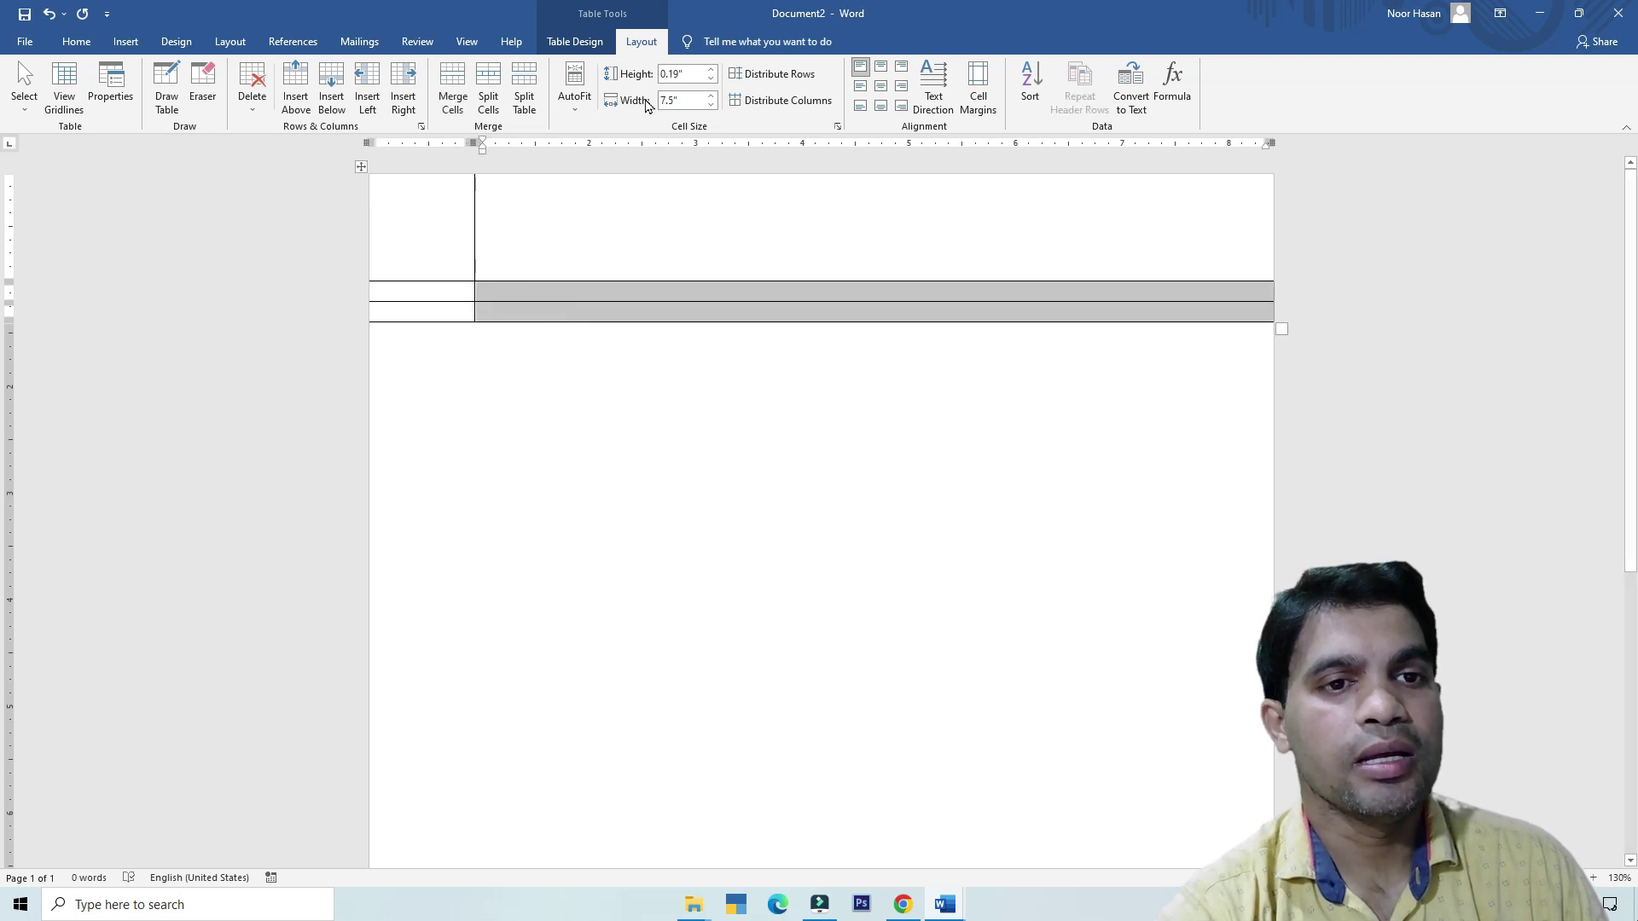
# Step: Set rows 2 and 3 to 0.4 inch tall and reselect their right-hand cells
pyautogui.click(710, 72)
pyautogui.click(712, 72)
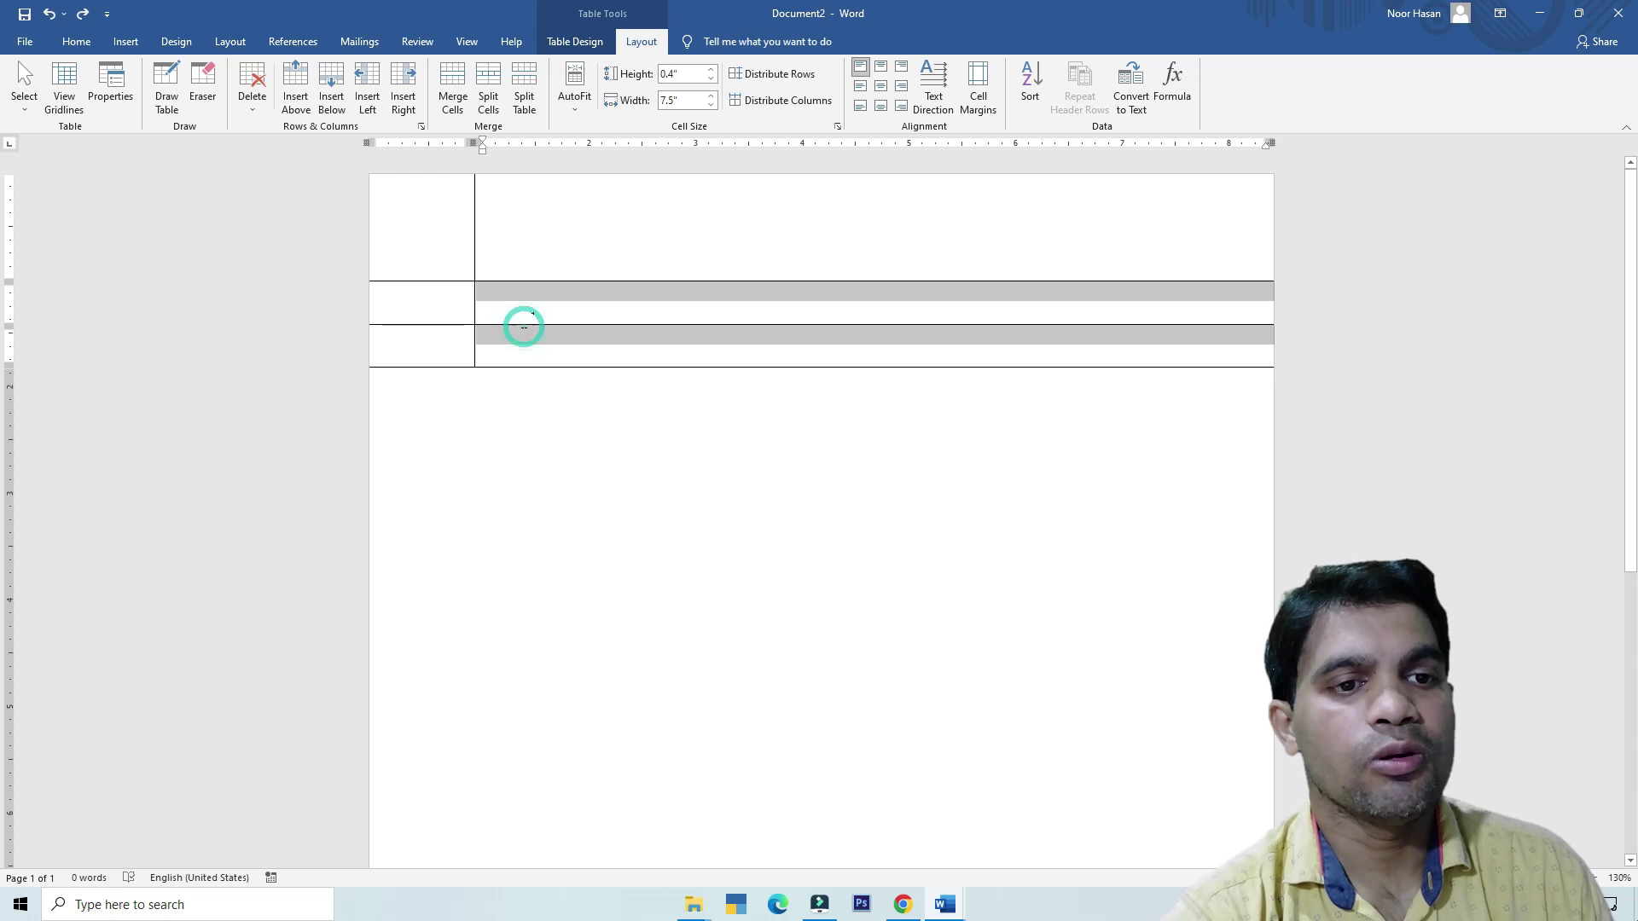
pyautogui.click(519, 300)
pyautogui.moveTo(831, 311); pyautogui.dragTo(888, 335)
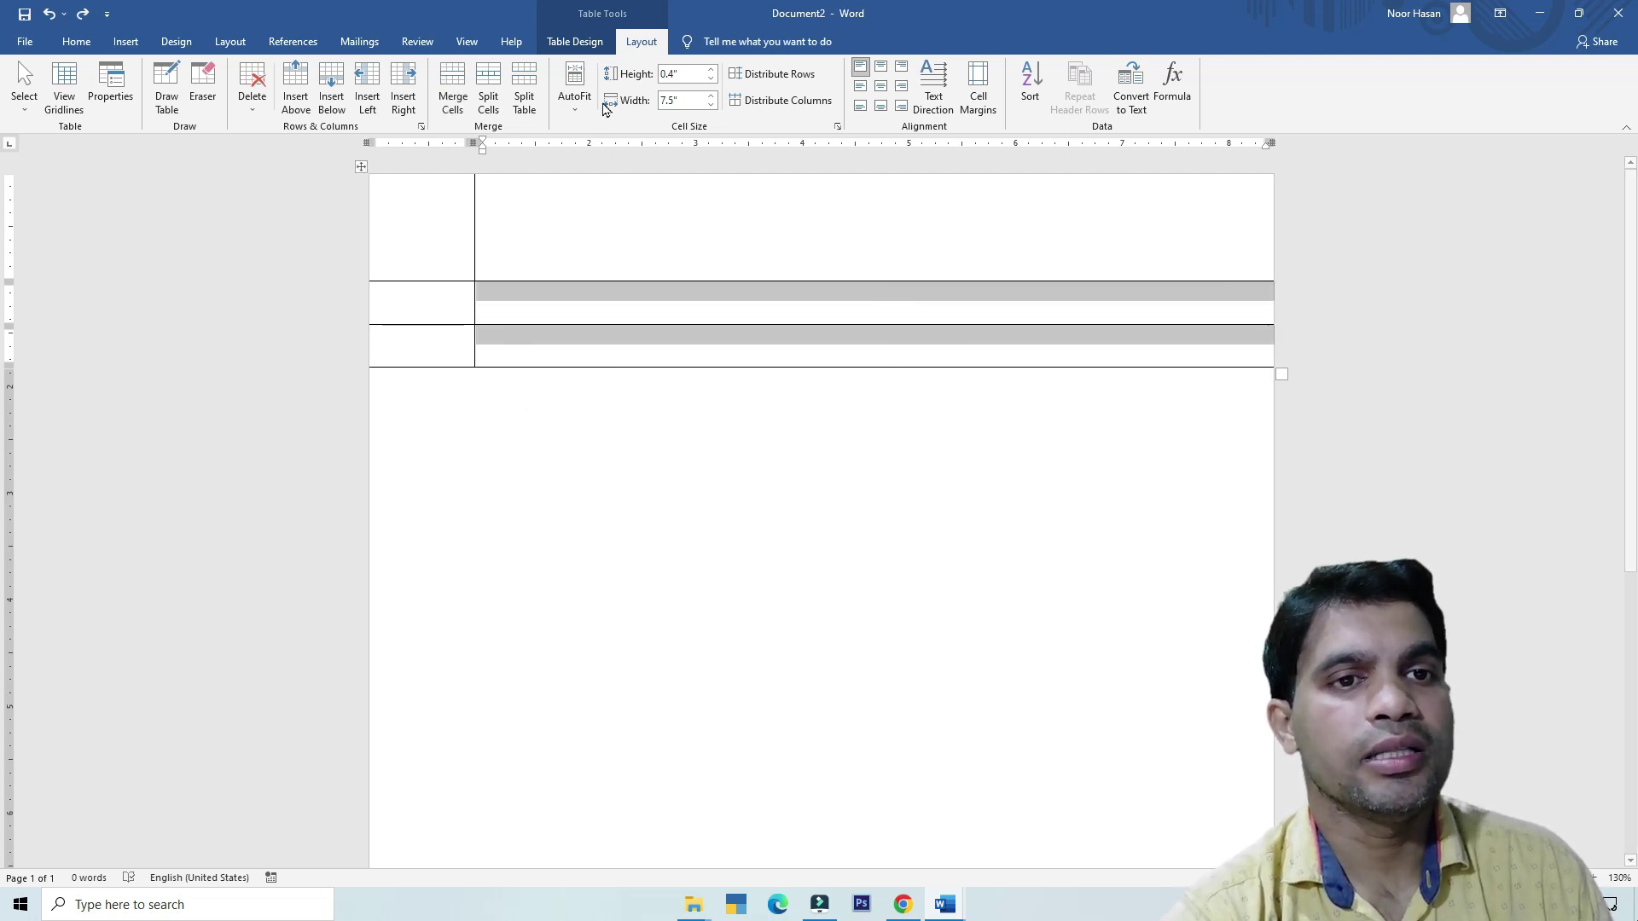
pyautogui.click(641, 45)
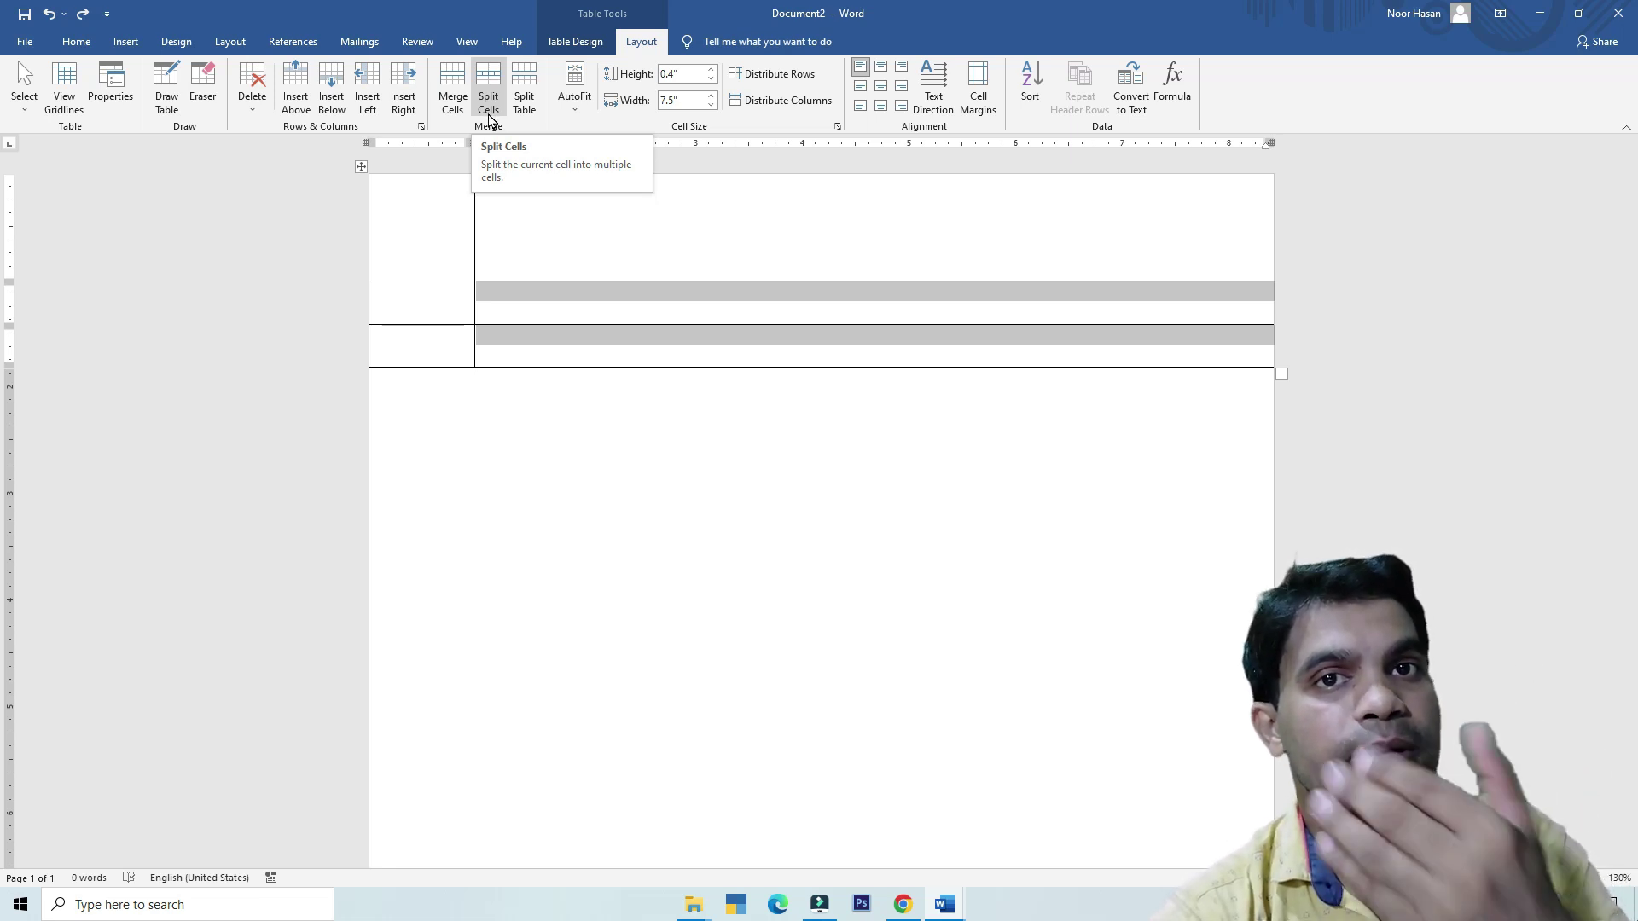
# Step: Split the right-hand cells of rows 2 and 3 into 14 columns, each 0.54 inch wide
pyautogui.click(511, 300)
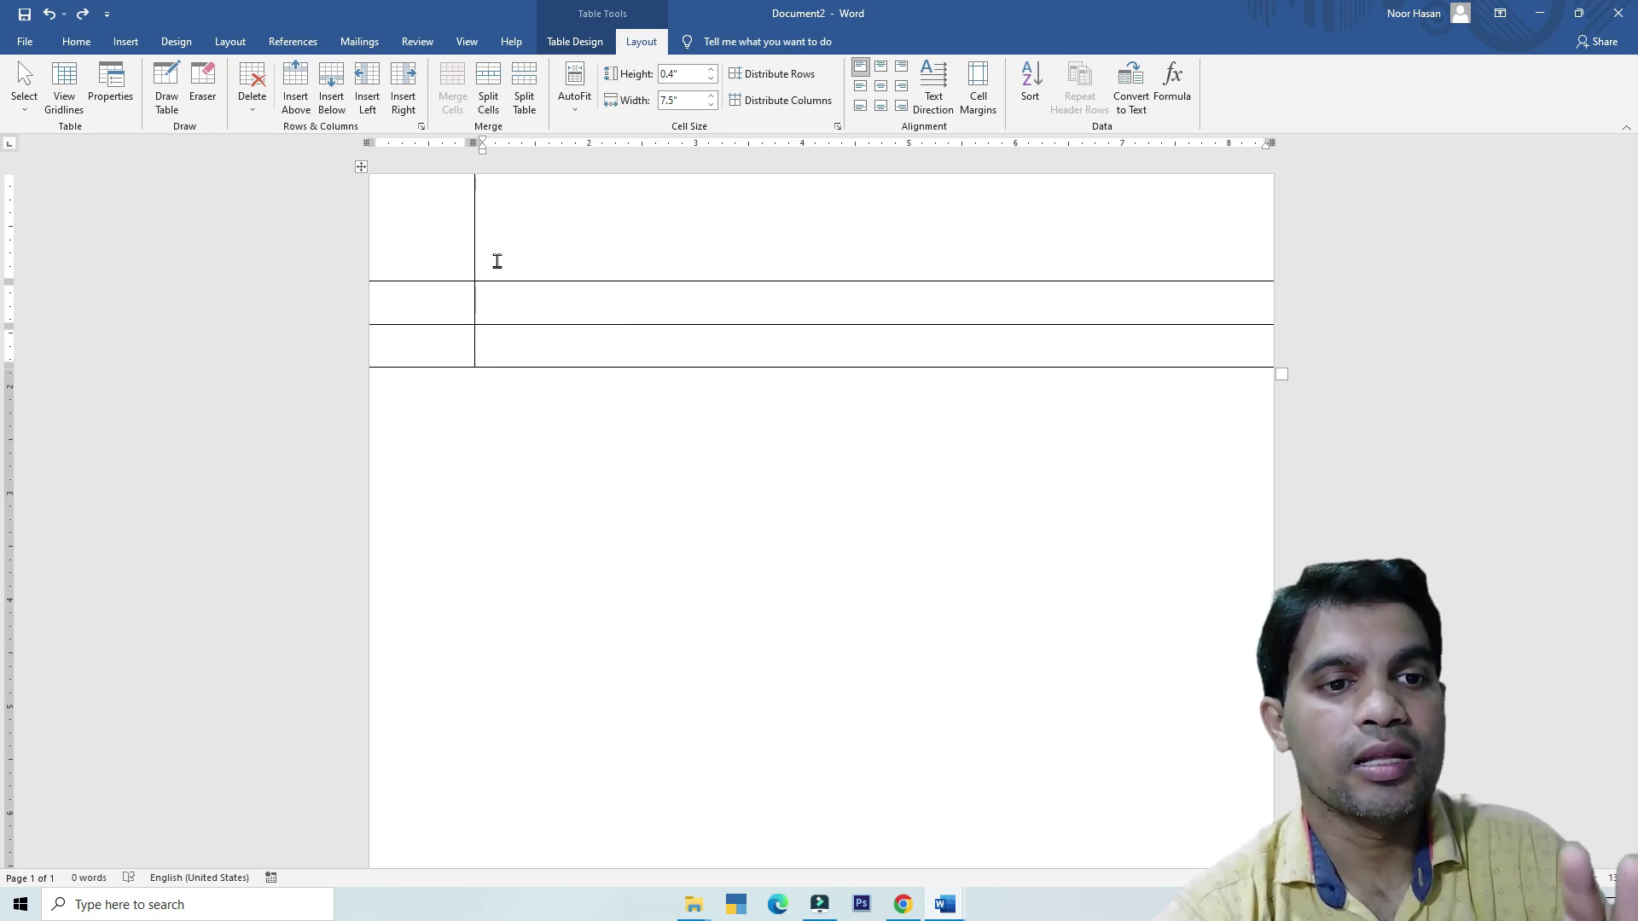
pyautogui.keyDown('shift'); pyautogui.click(701, 329); pyautogui.keyUp('shift')
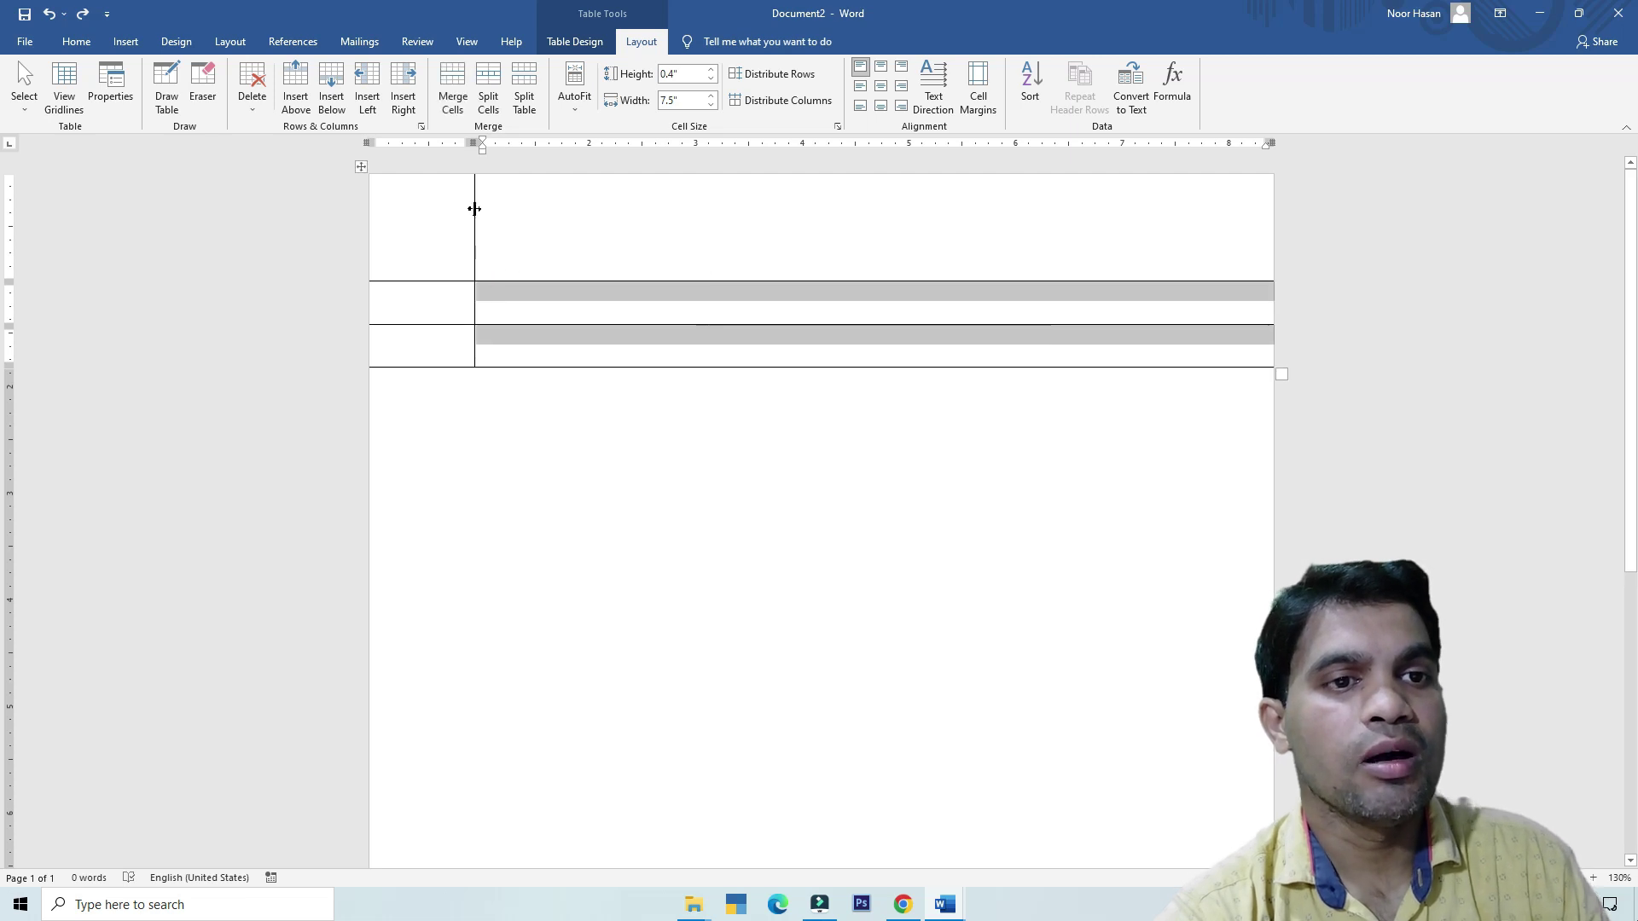
pyautogui.click(489, 101)
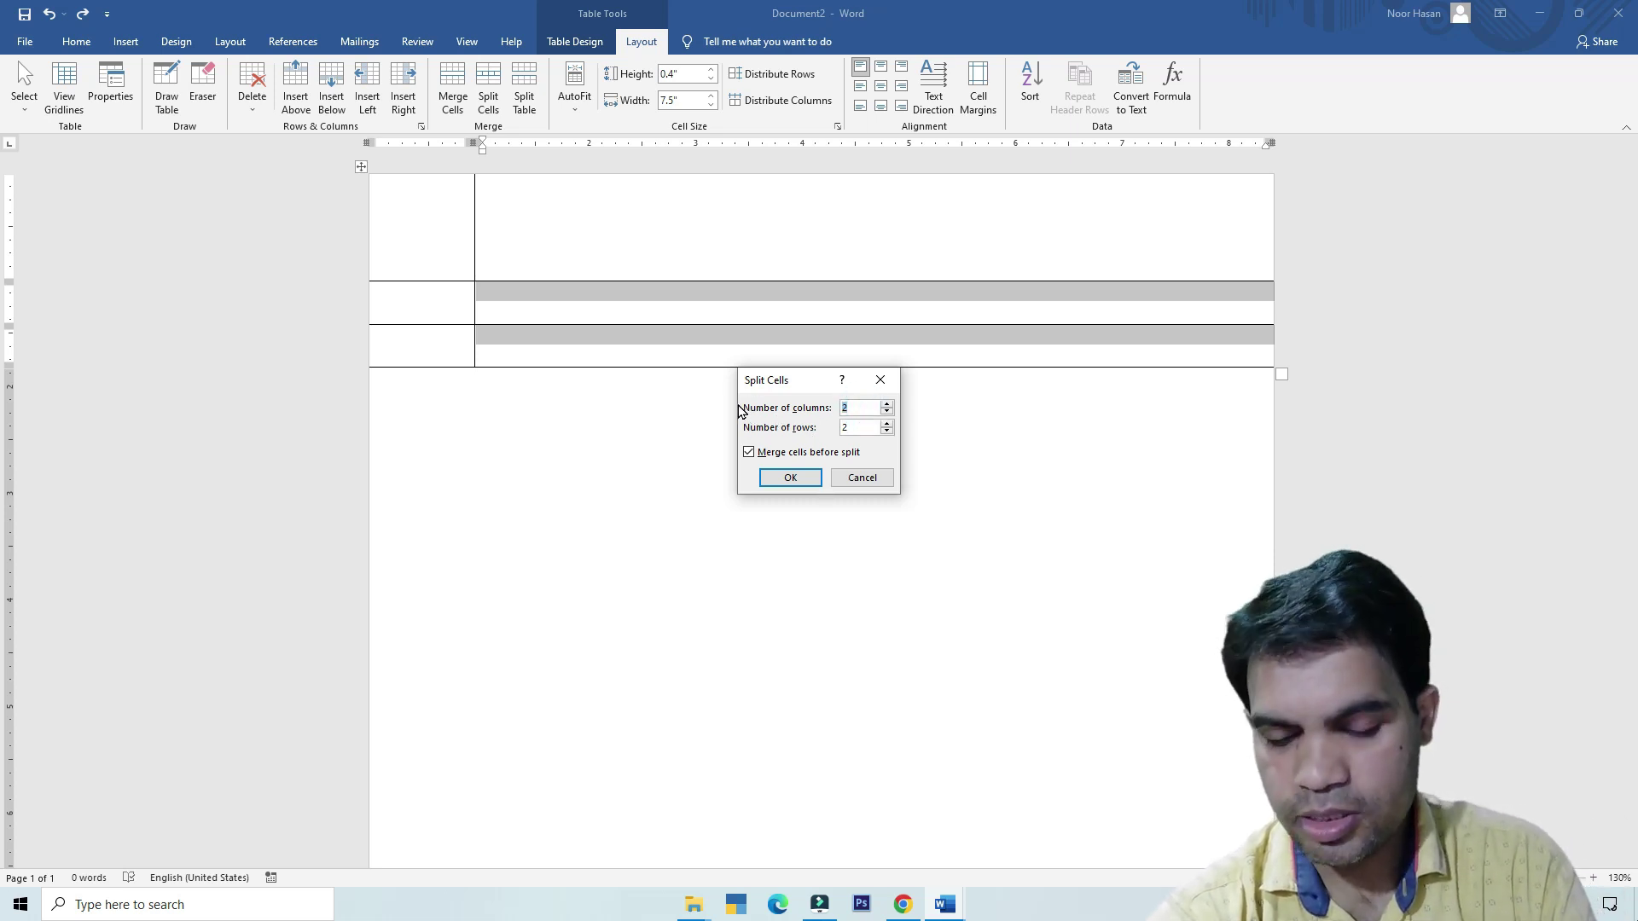
pyautogui.write('14')
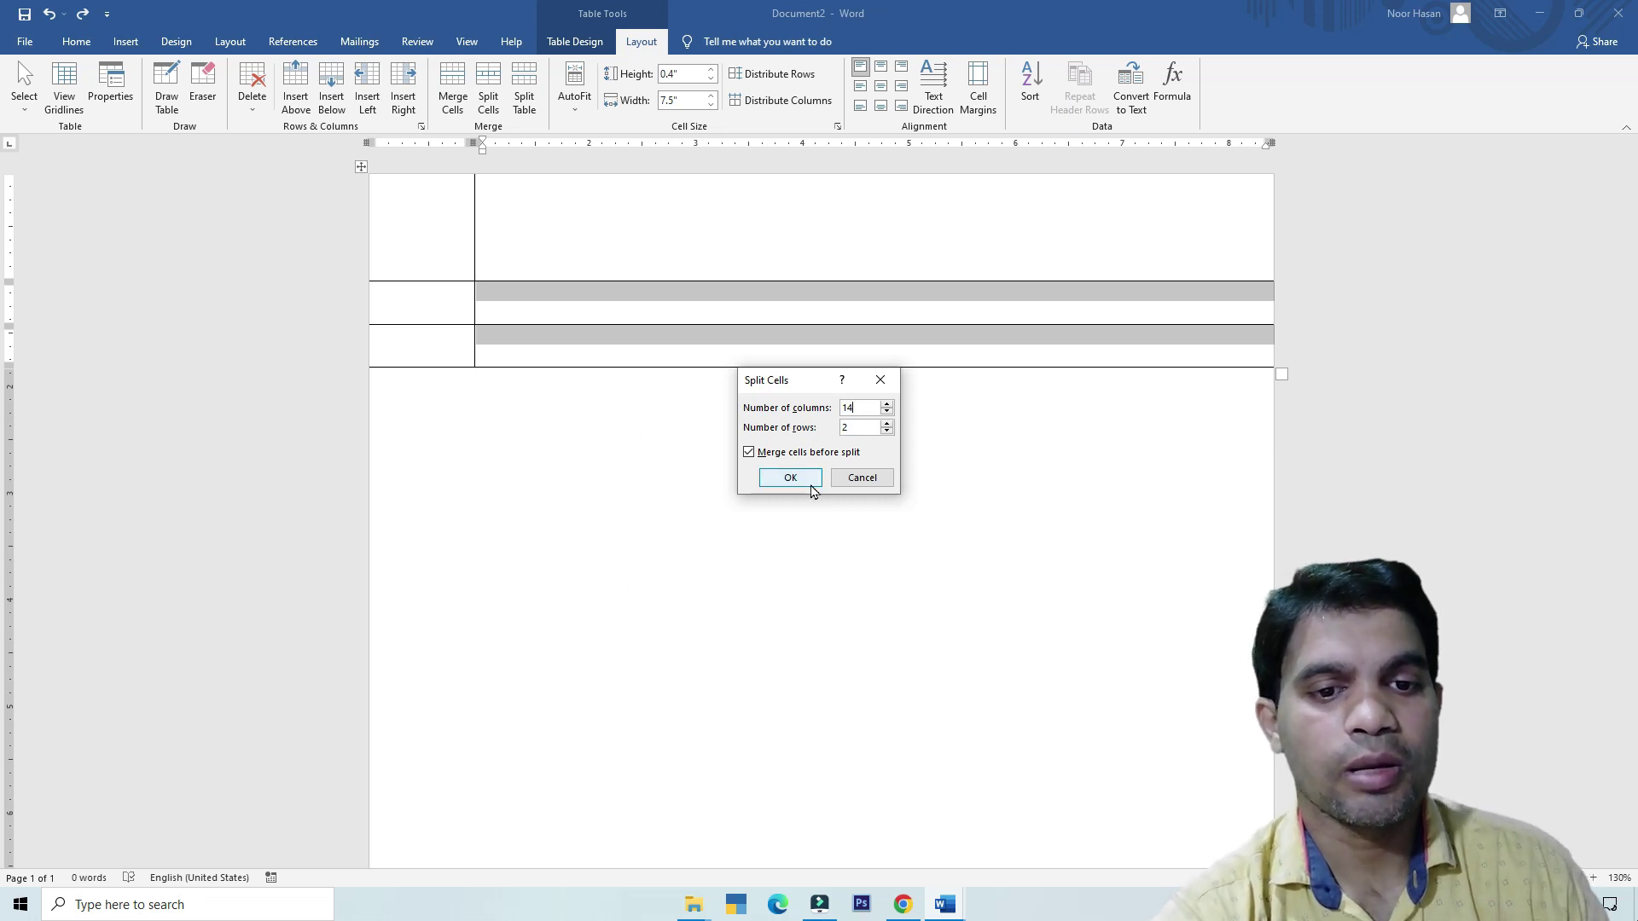
pyautogui.click(797, 477)
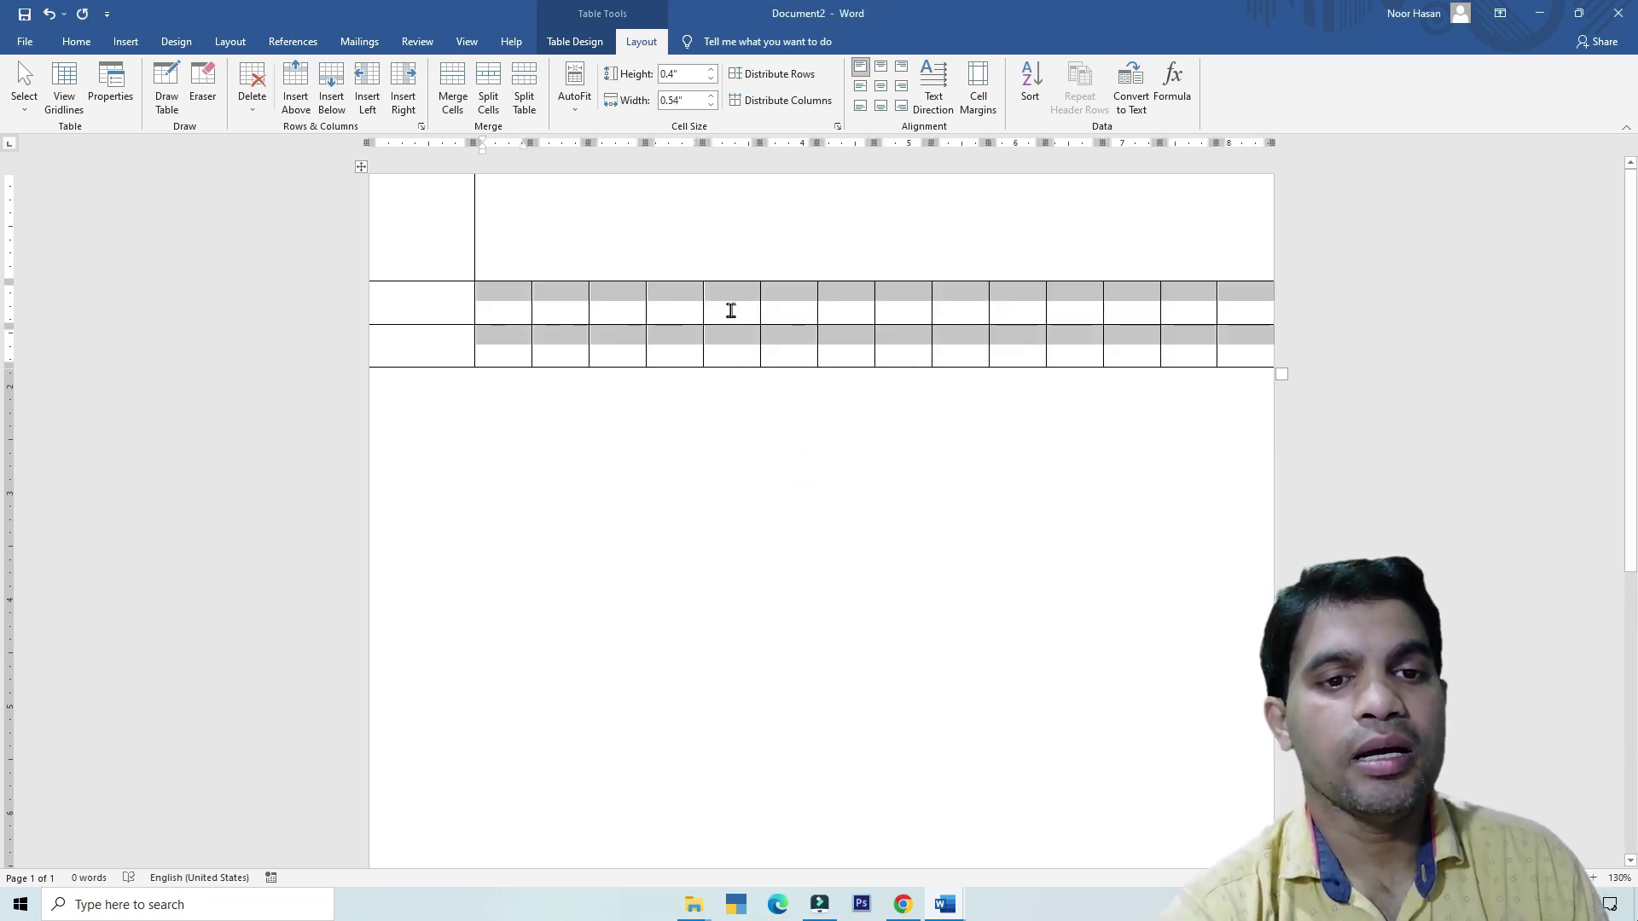
pyautogui.click(731, 310)
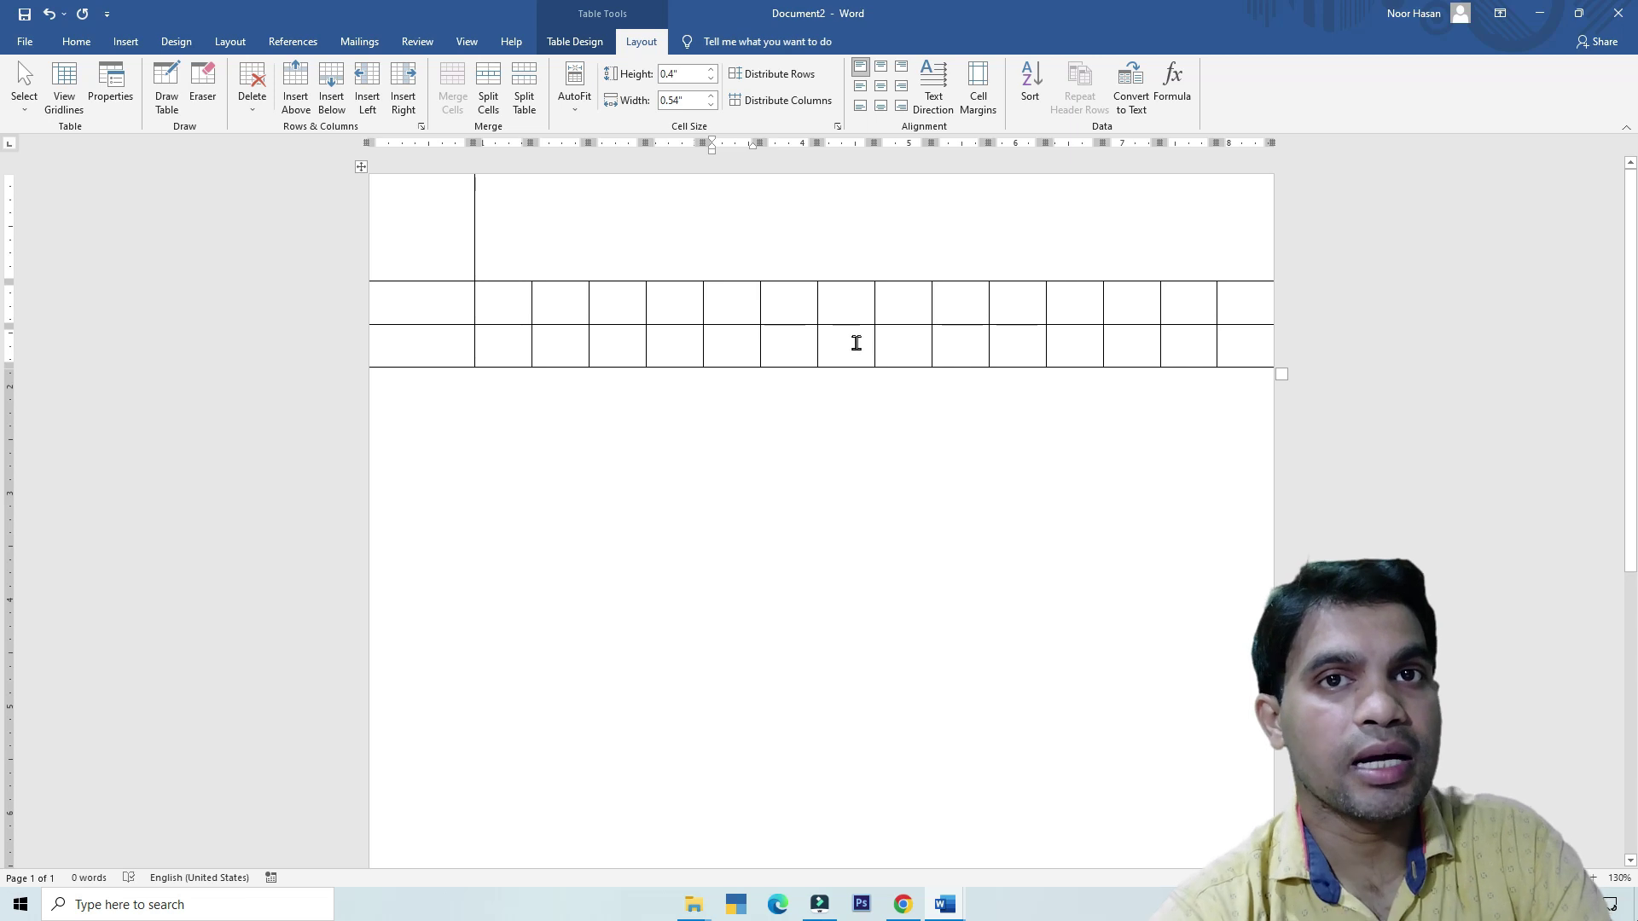
# Step: Insert 11 new rows below the last row of the 14-column grid
pyautogui.click(738, 351)
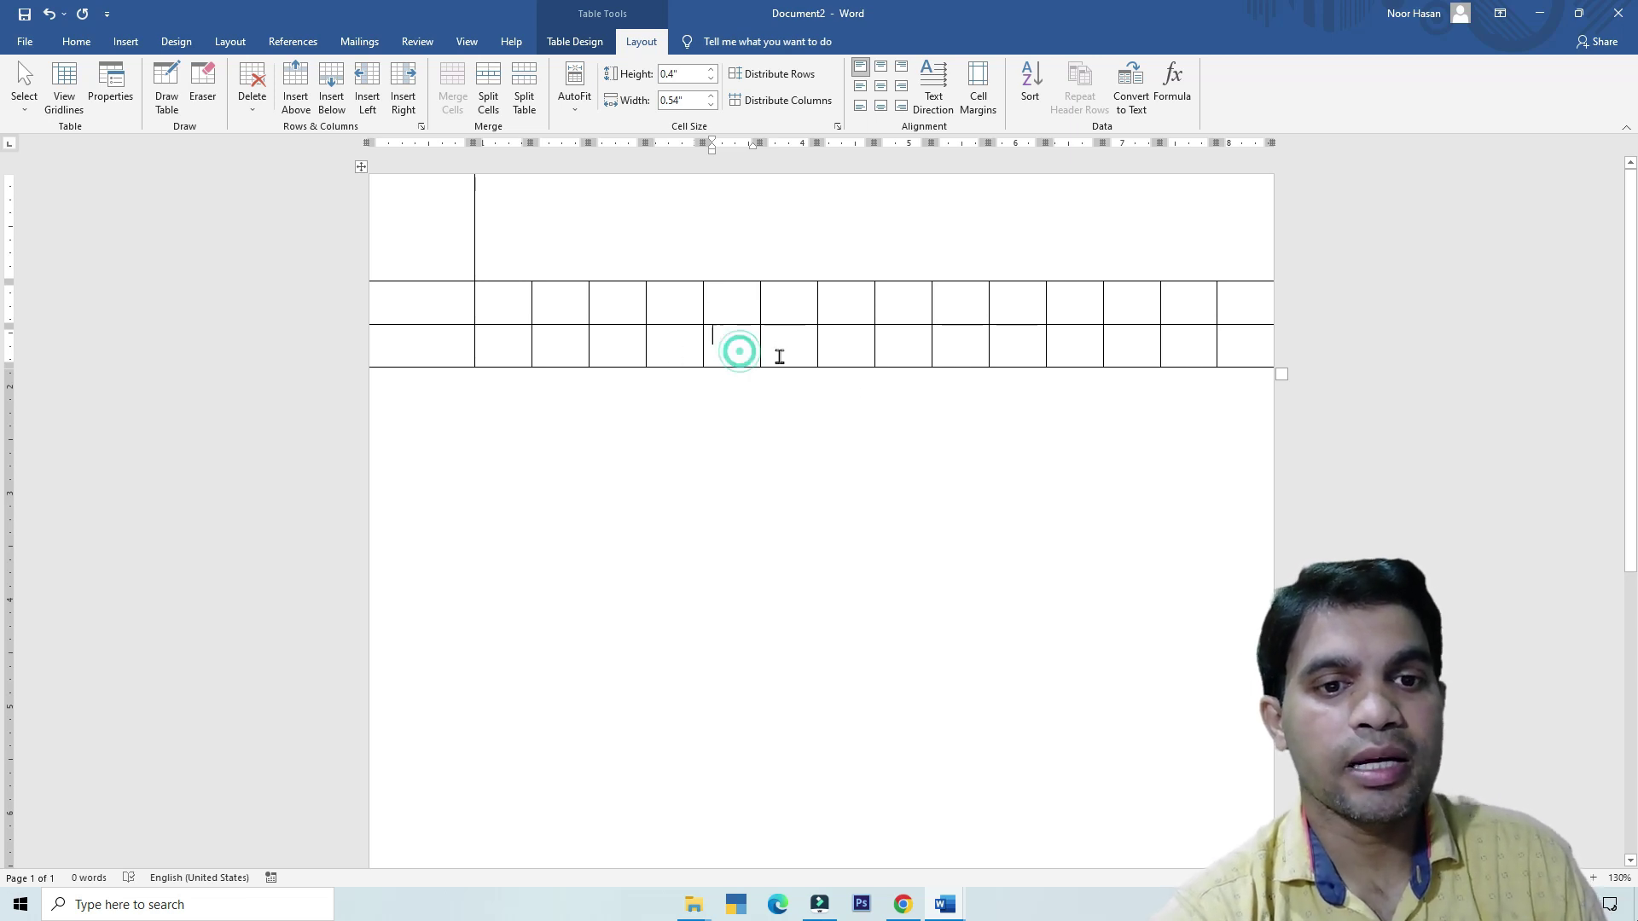
pyautogui.click(843, 346)
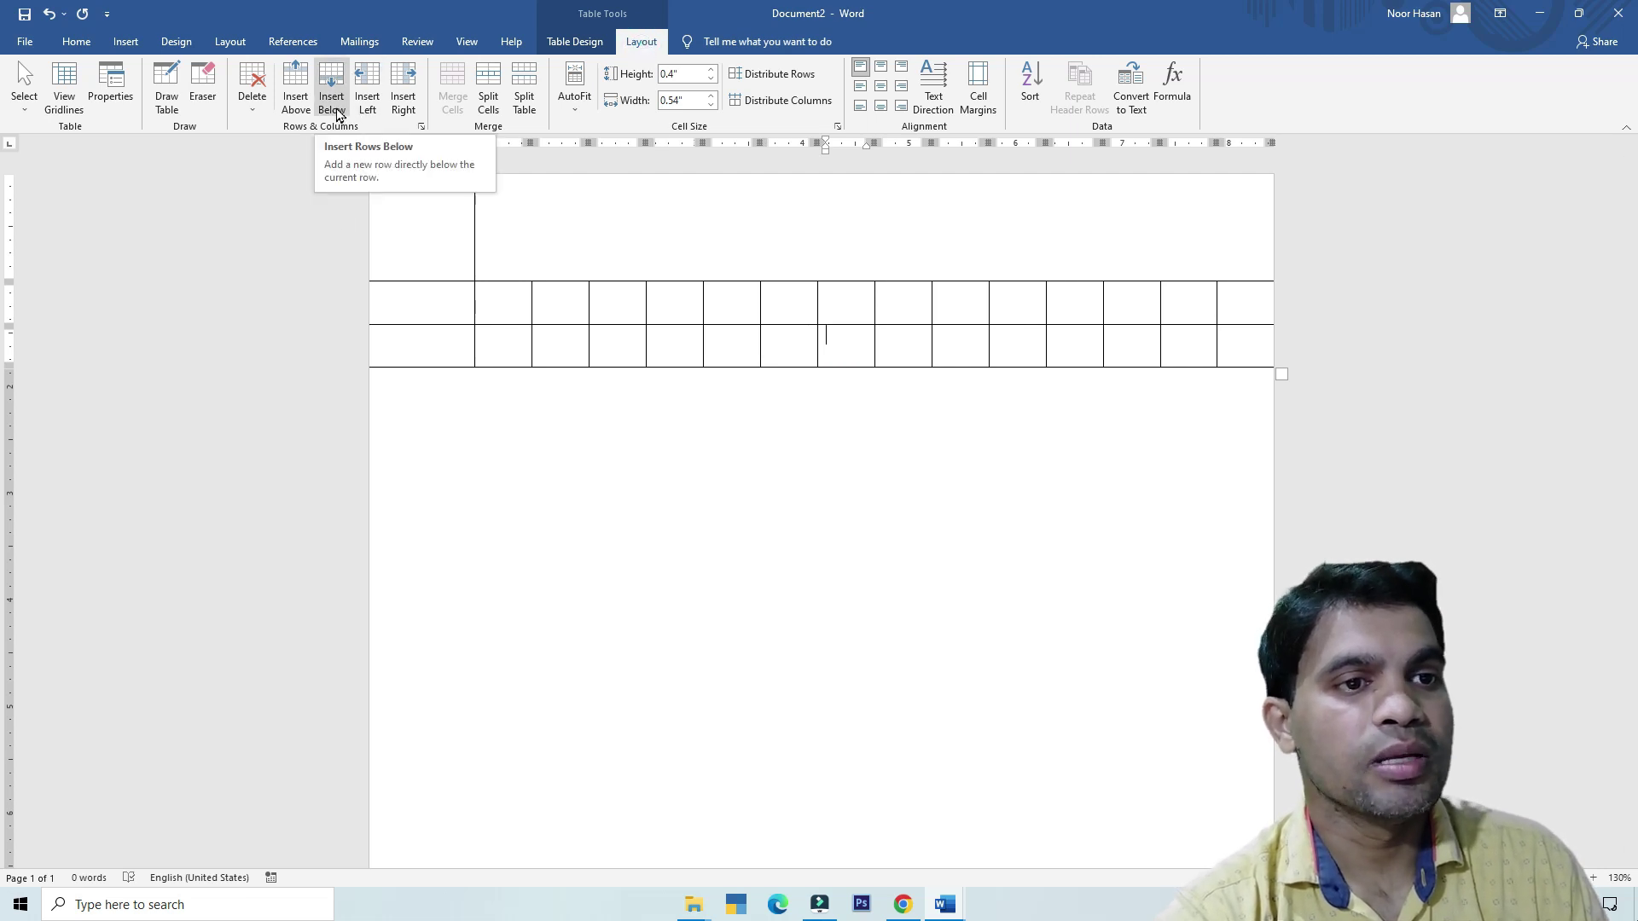
pyautogui.click(337, 113)
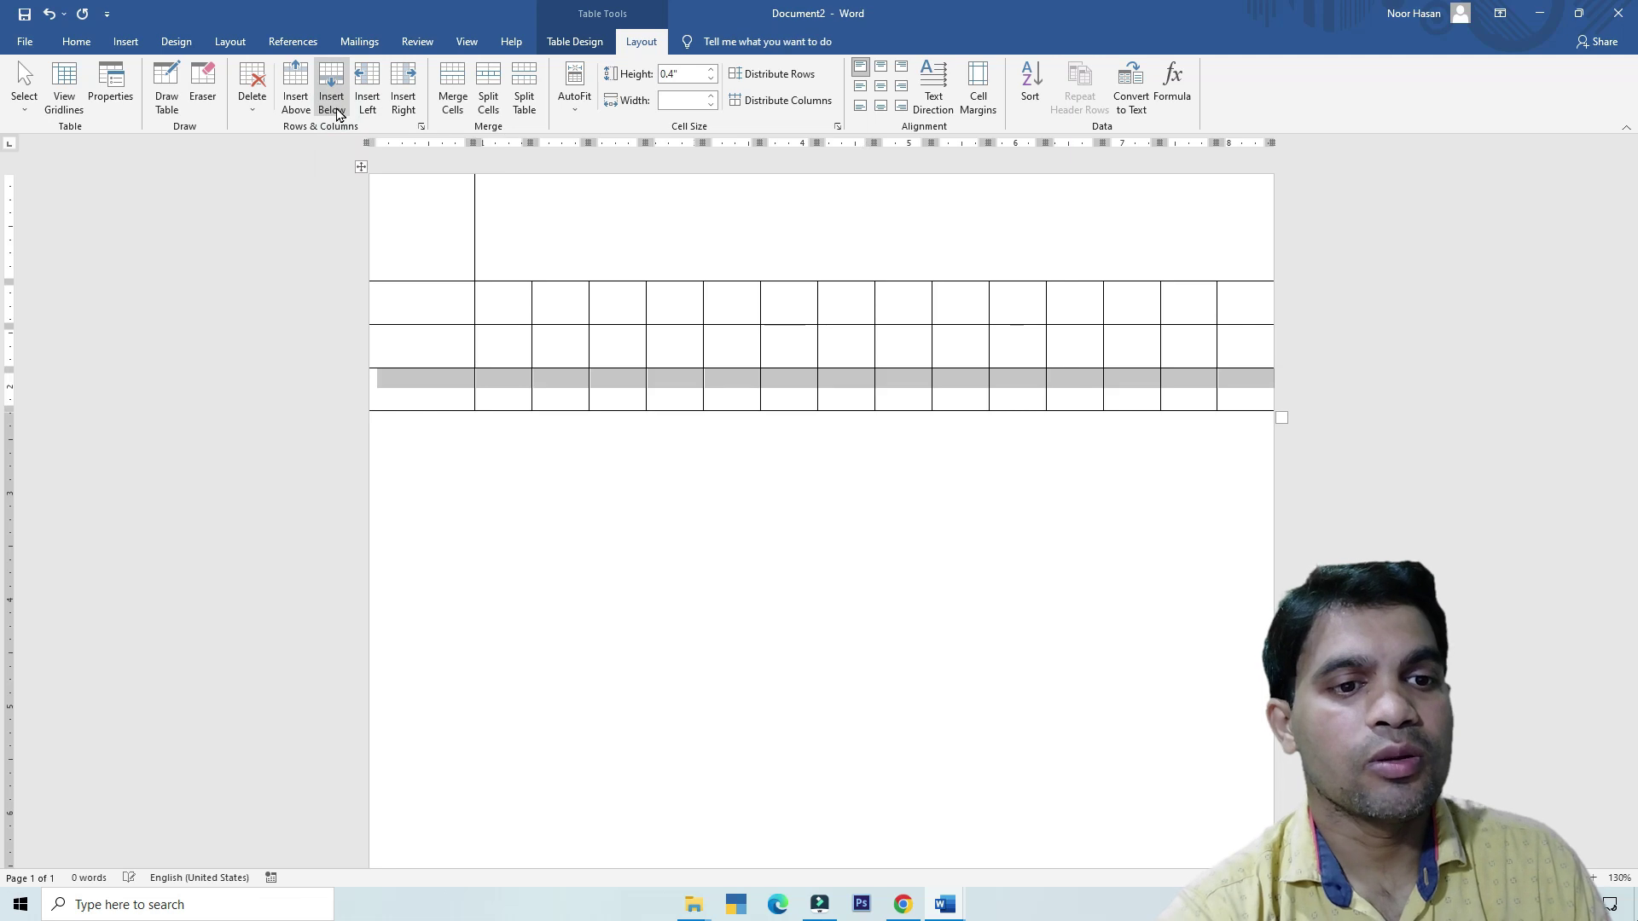
pyautogui.click(338, 114)
pyautogui.click(338, 113)
pyautogui.click(338, 113)
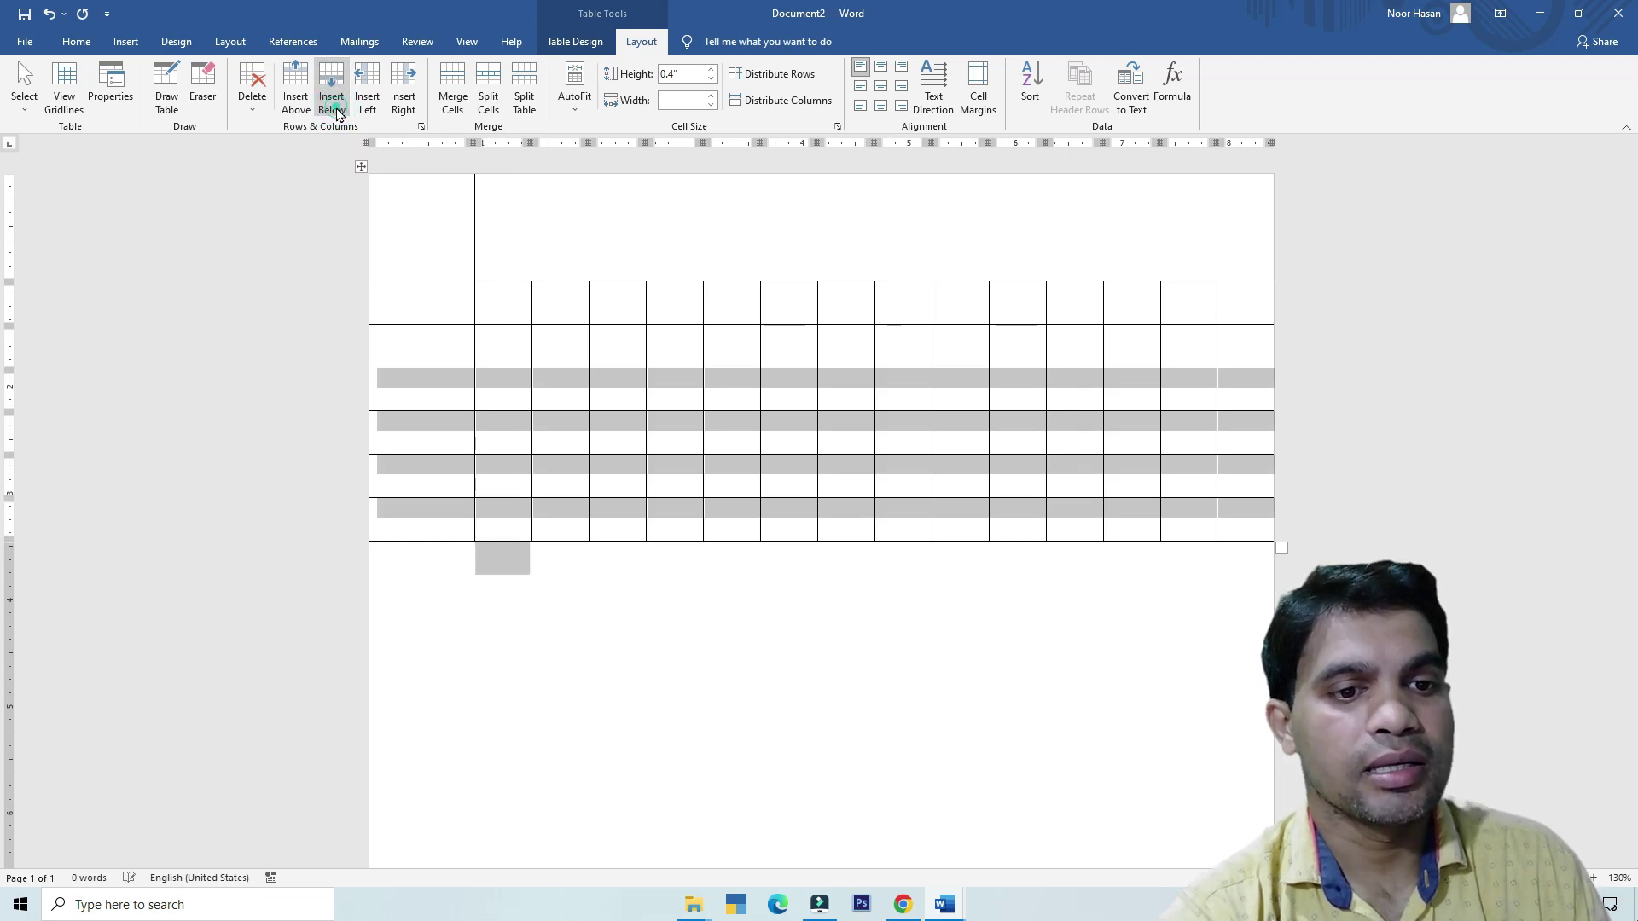
pyautogui.click(337, 113)
pyautogui.click(338, 113)
pyautogui.click(338, 114)
pyautogui.click(337, 114)
pyautogui.click(338, 113)
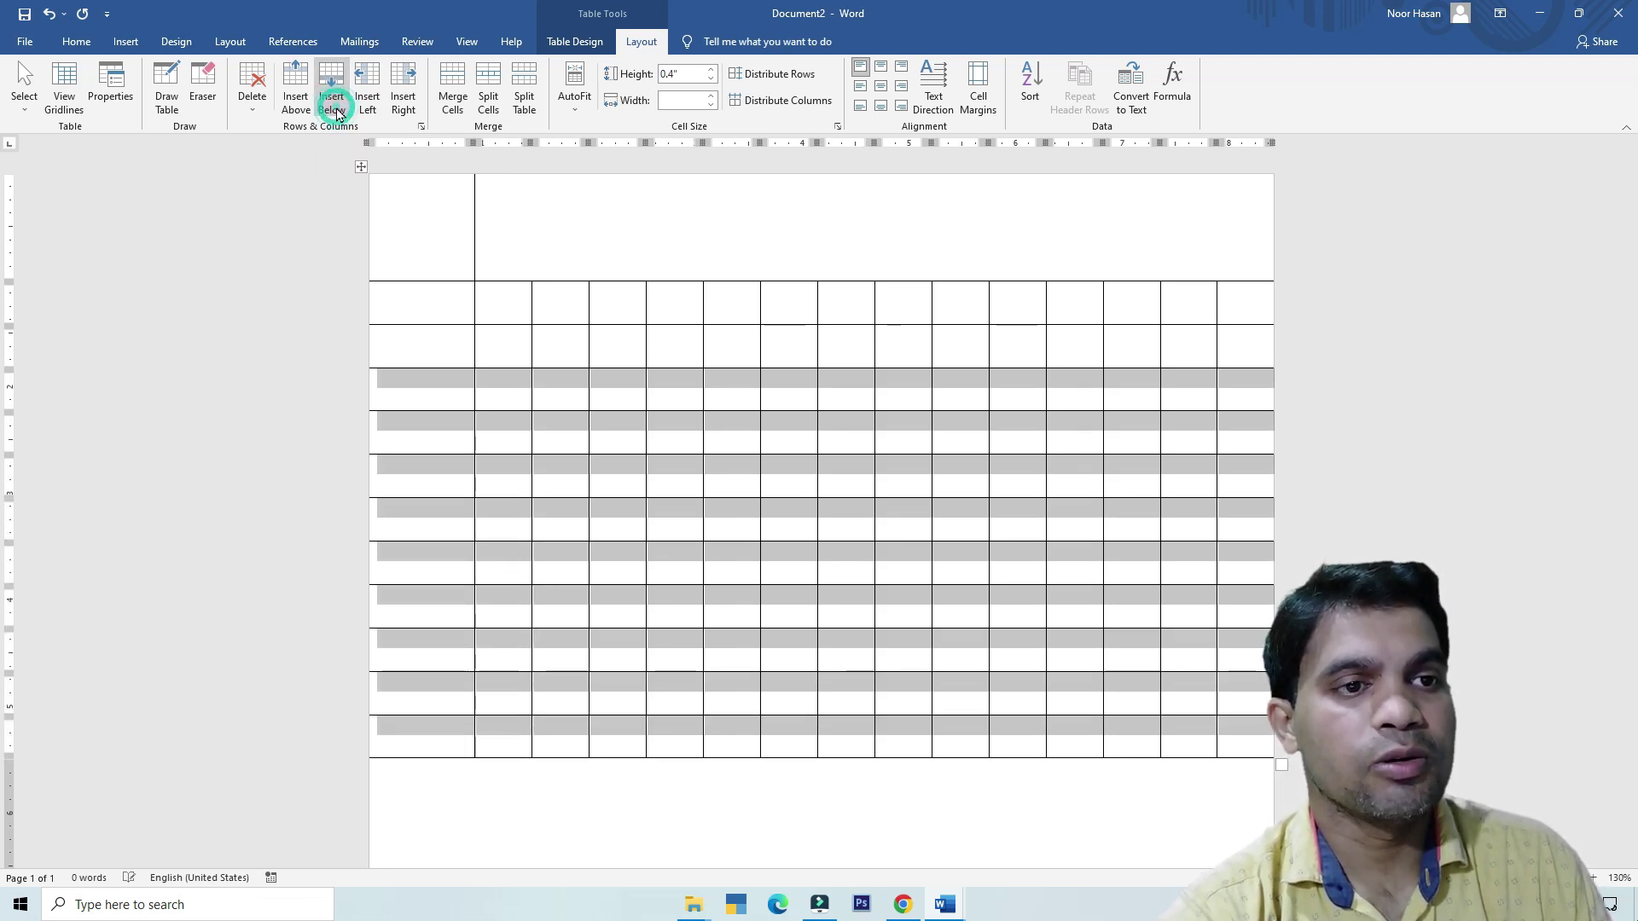
pyautogui.click(338, 114)
pyautogui.click(338, 113)
pyautogui.click(337, 114)
# Step: Add five more rows so the grid fills the page, then return to the tall top cell
pyautogui.scroll(-5, 589, 457)
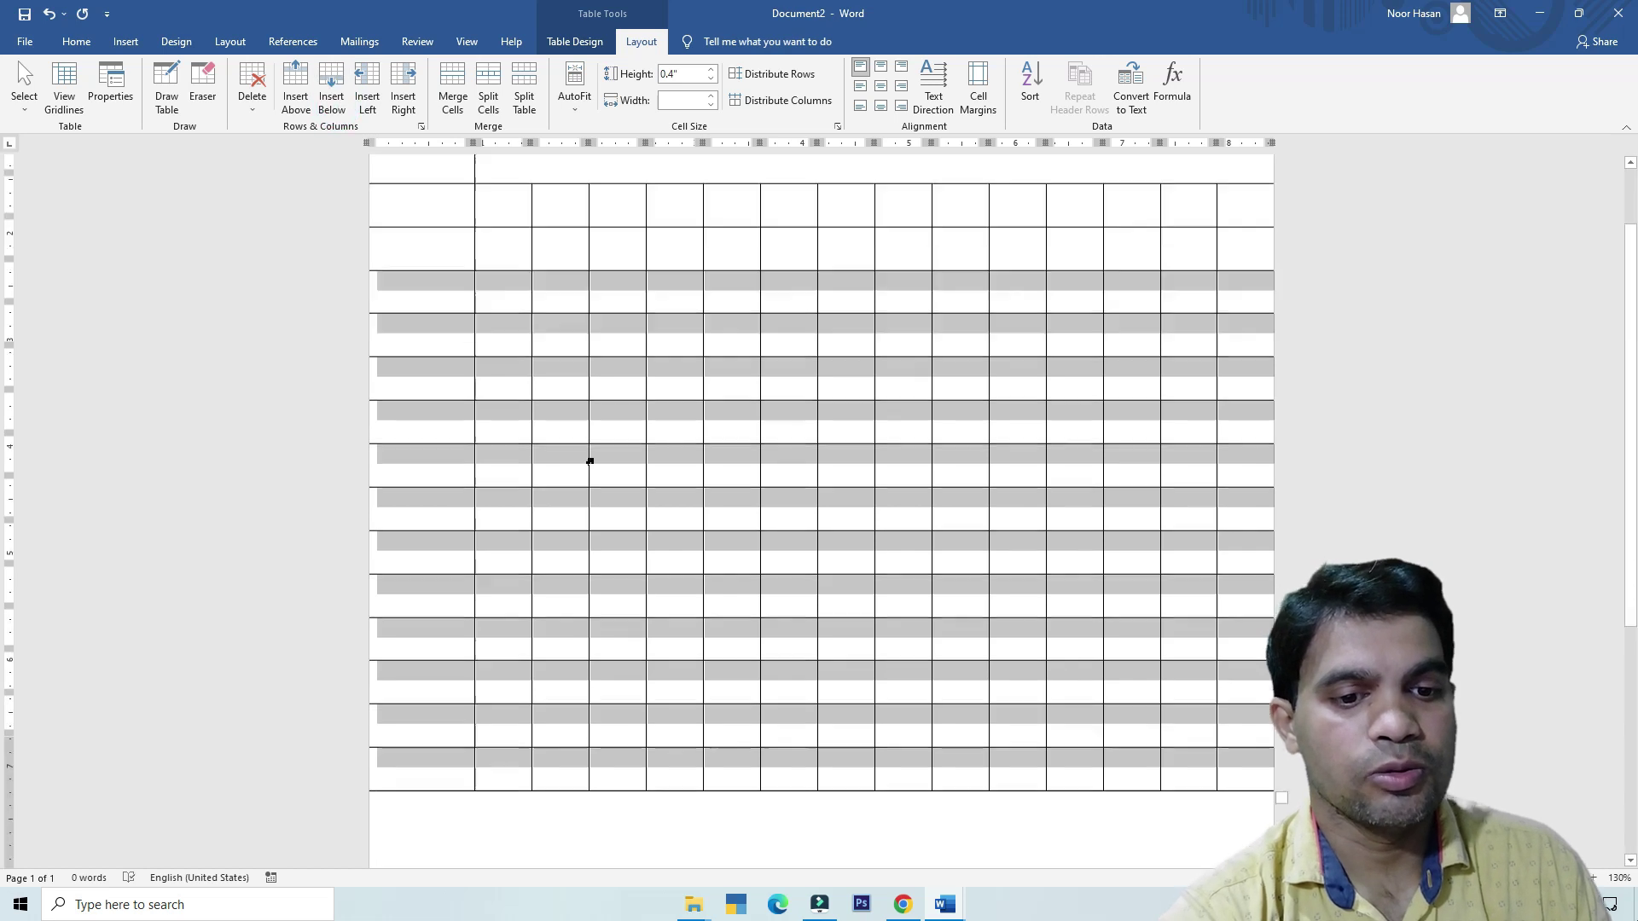
pyautogui.scroll(-1, 593, 456)
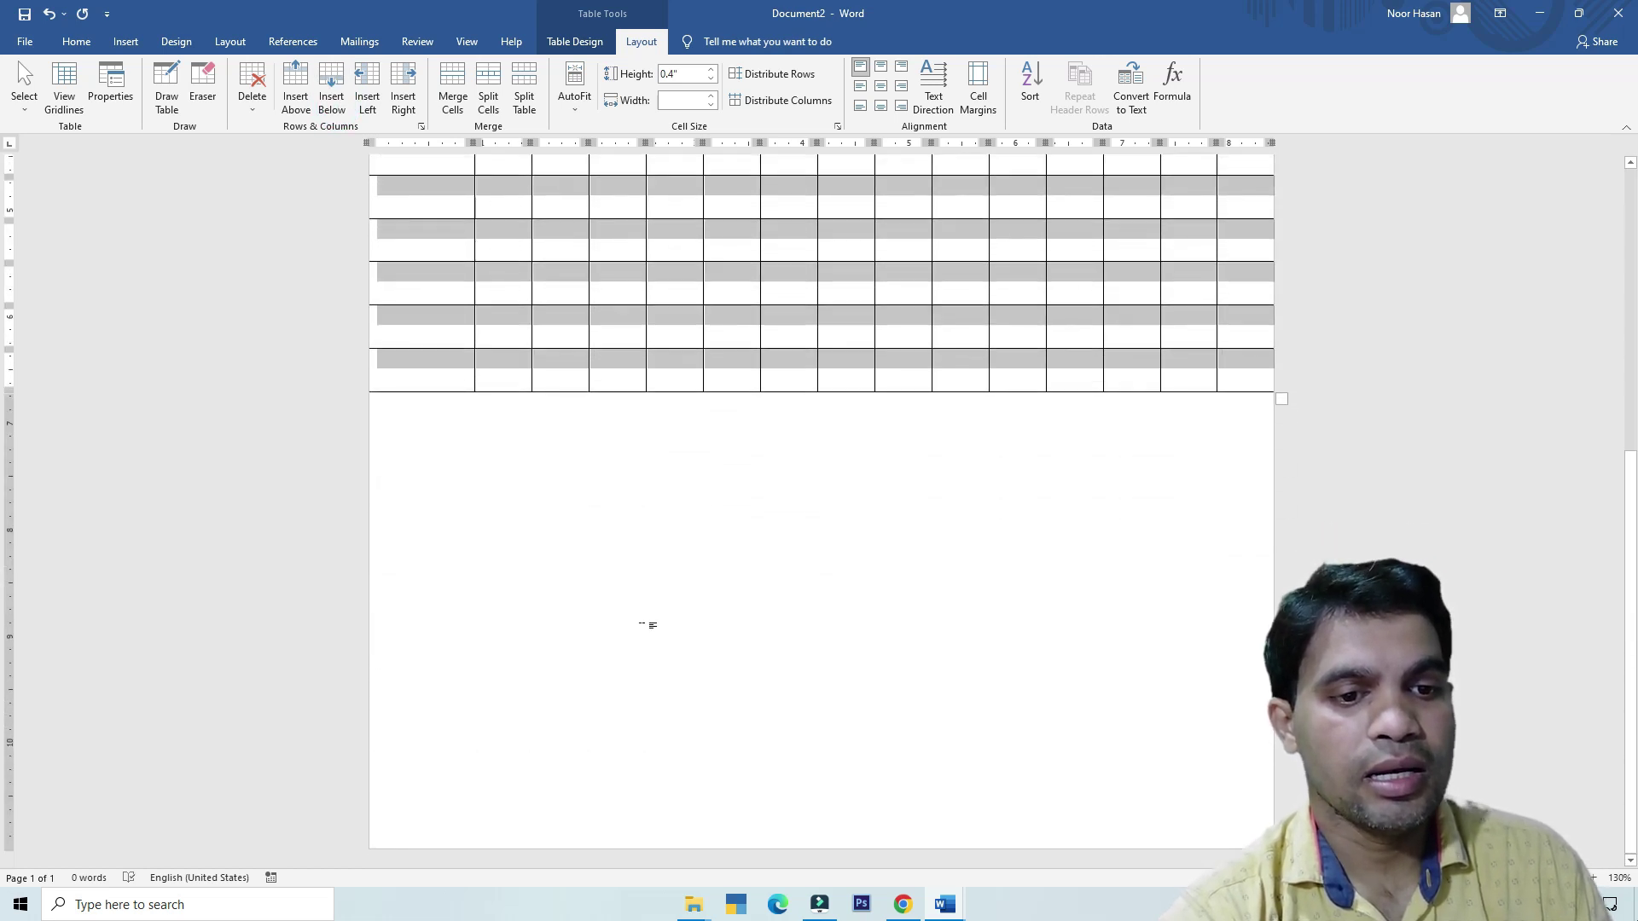
pyautogui.click(338, 114)
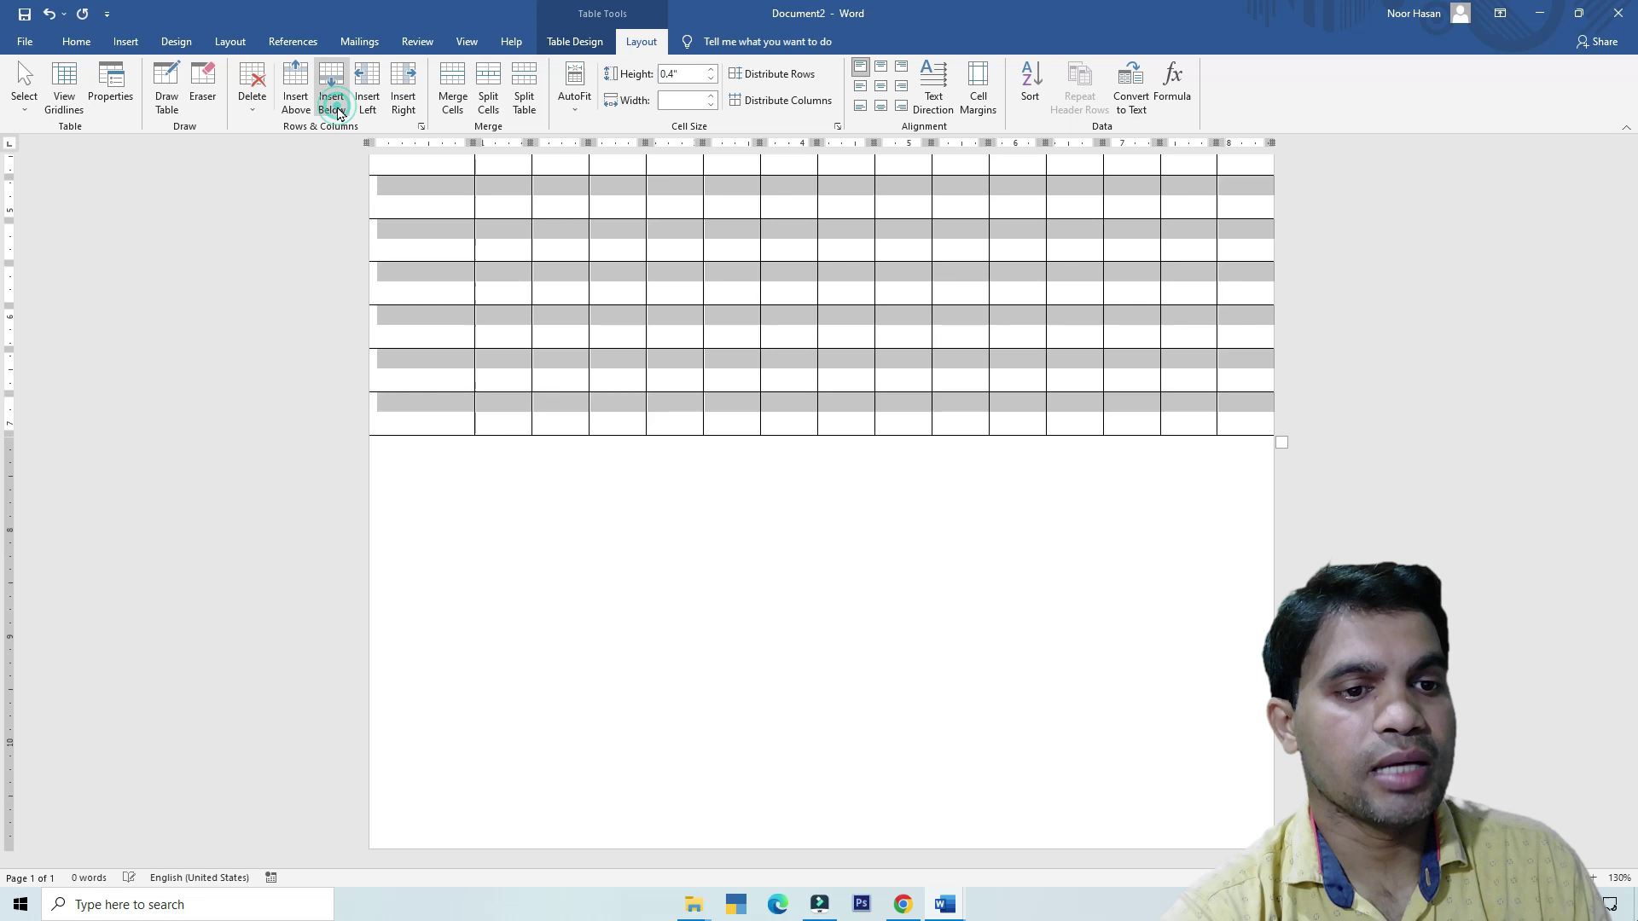
pyautogui.click(338, 113)
pyautogui.click(338, 113)
pyautogui.click(337, 114)
pyautogui.click(338, 113)
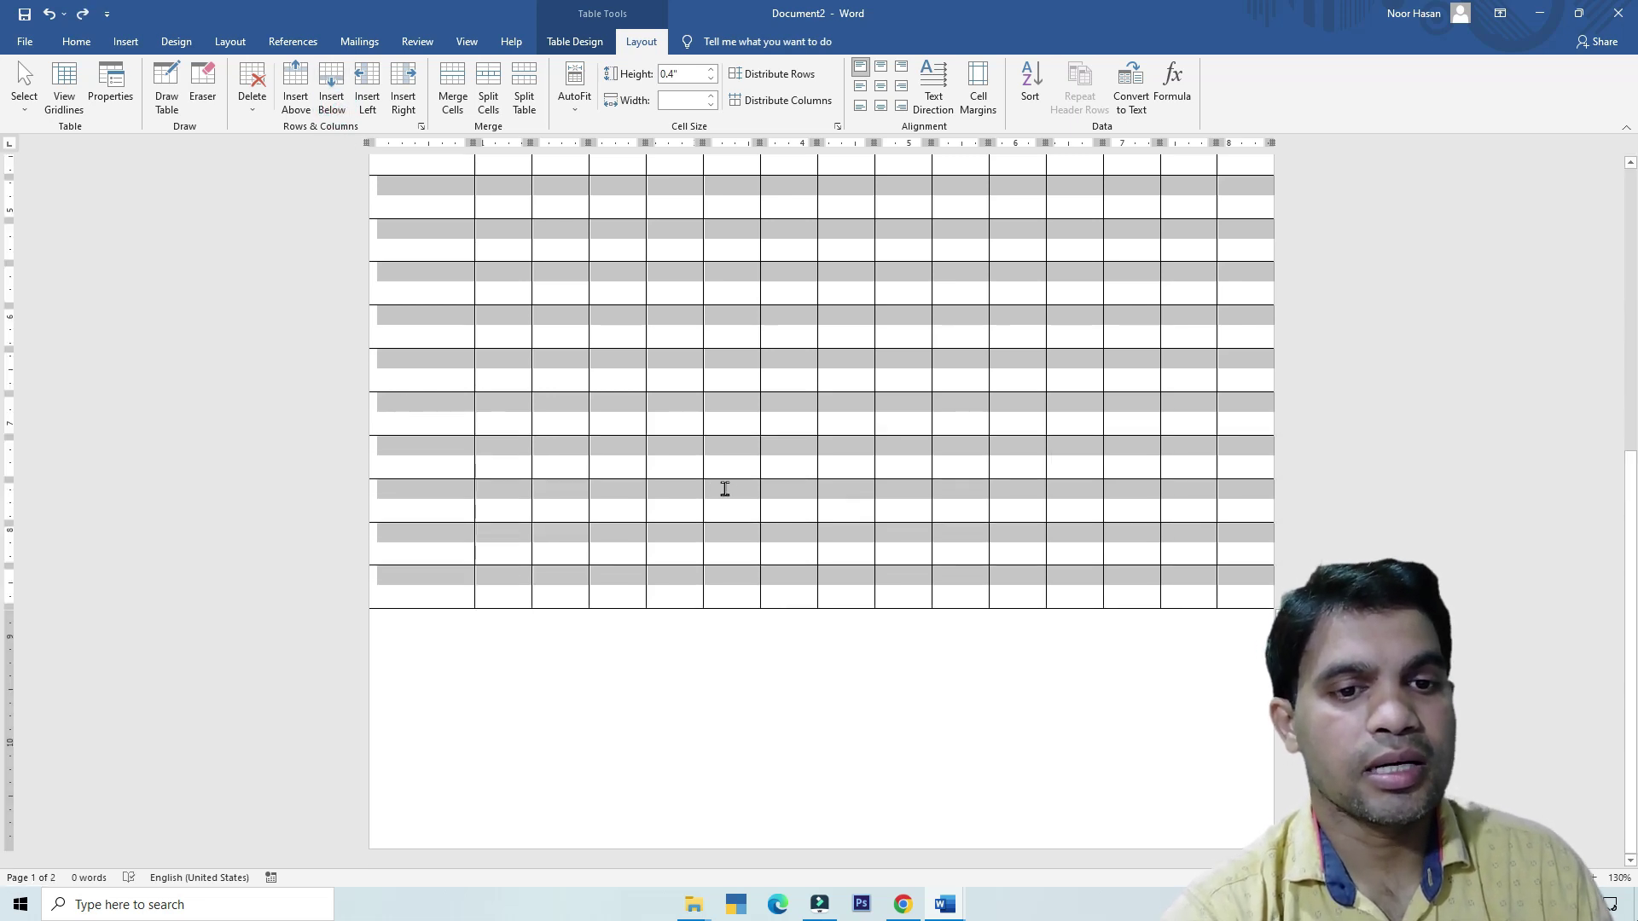
pyautogui.scroll(3, 730, 495)
pyautogui.scroll(3, 735, 490)
pyautogui.scroll(4, 739, 487)
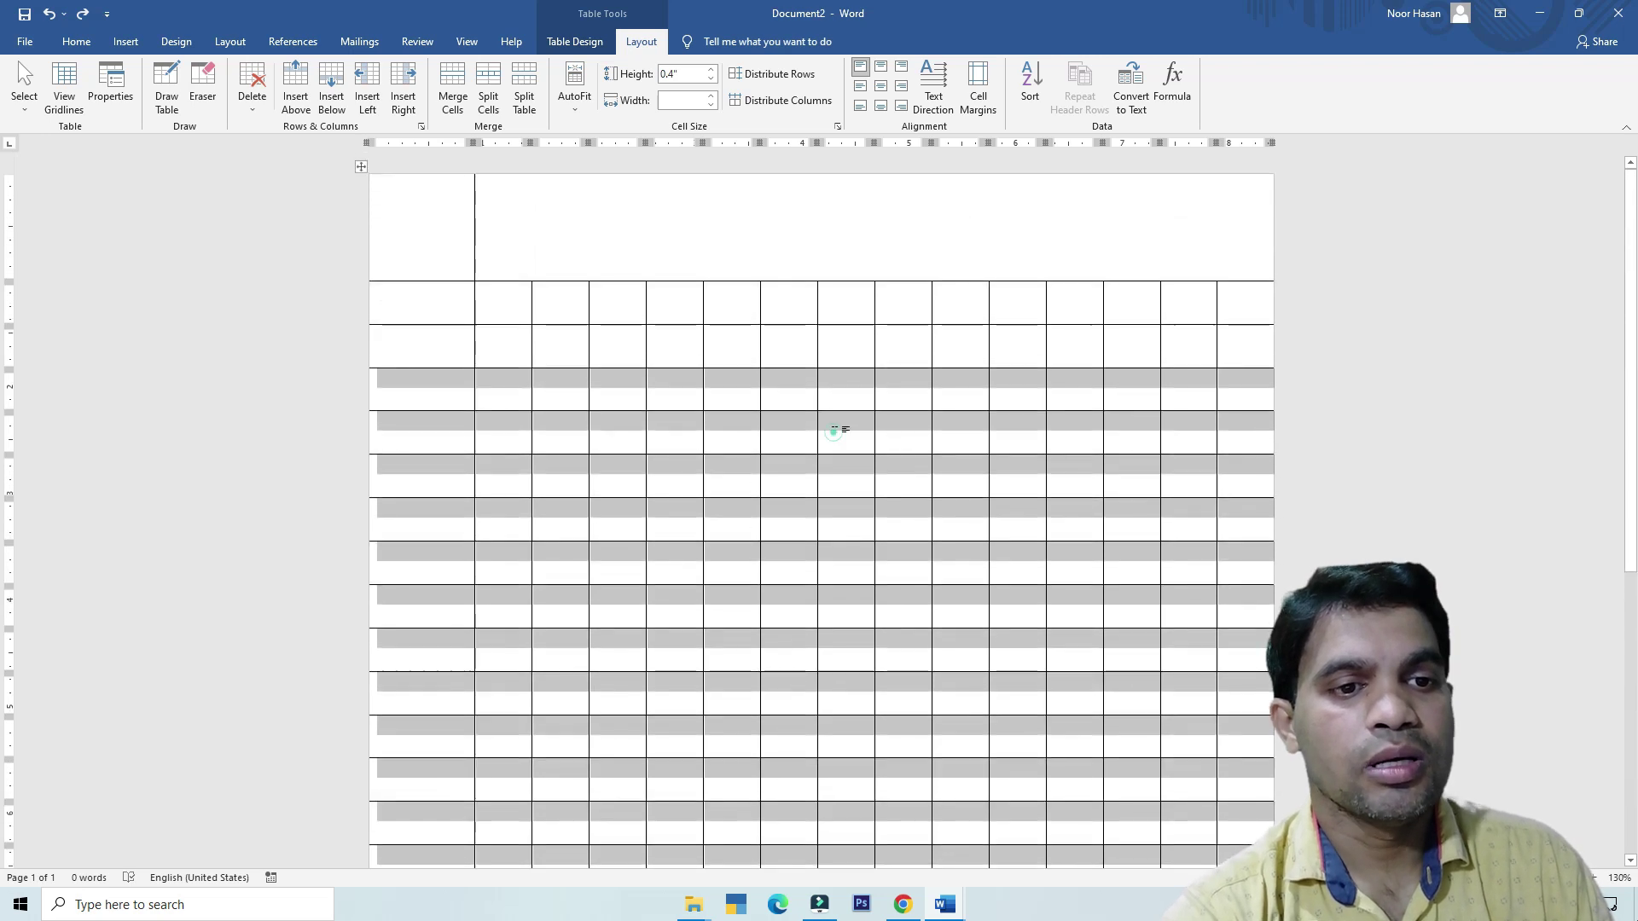
pyautogui.click(833, 431)
pyautogui.click(500, 252)
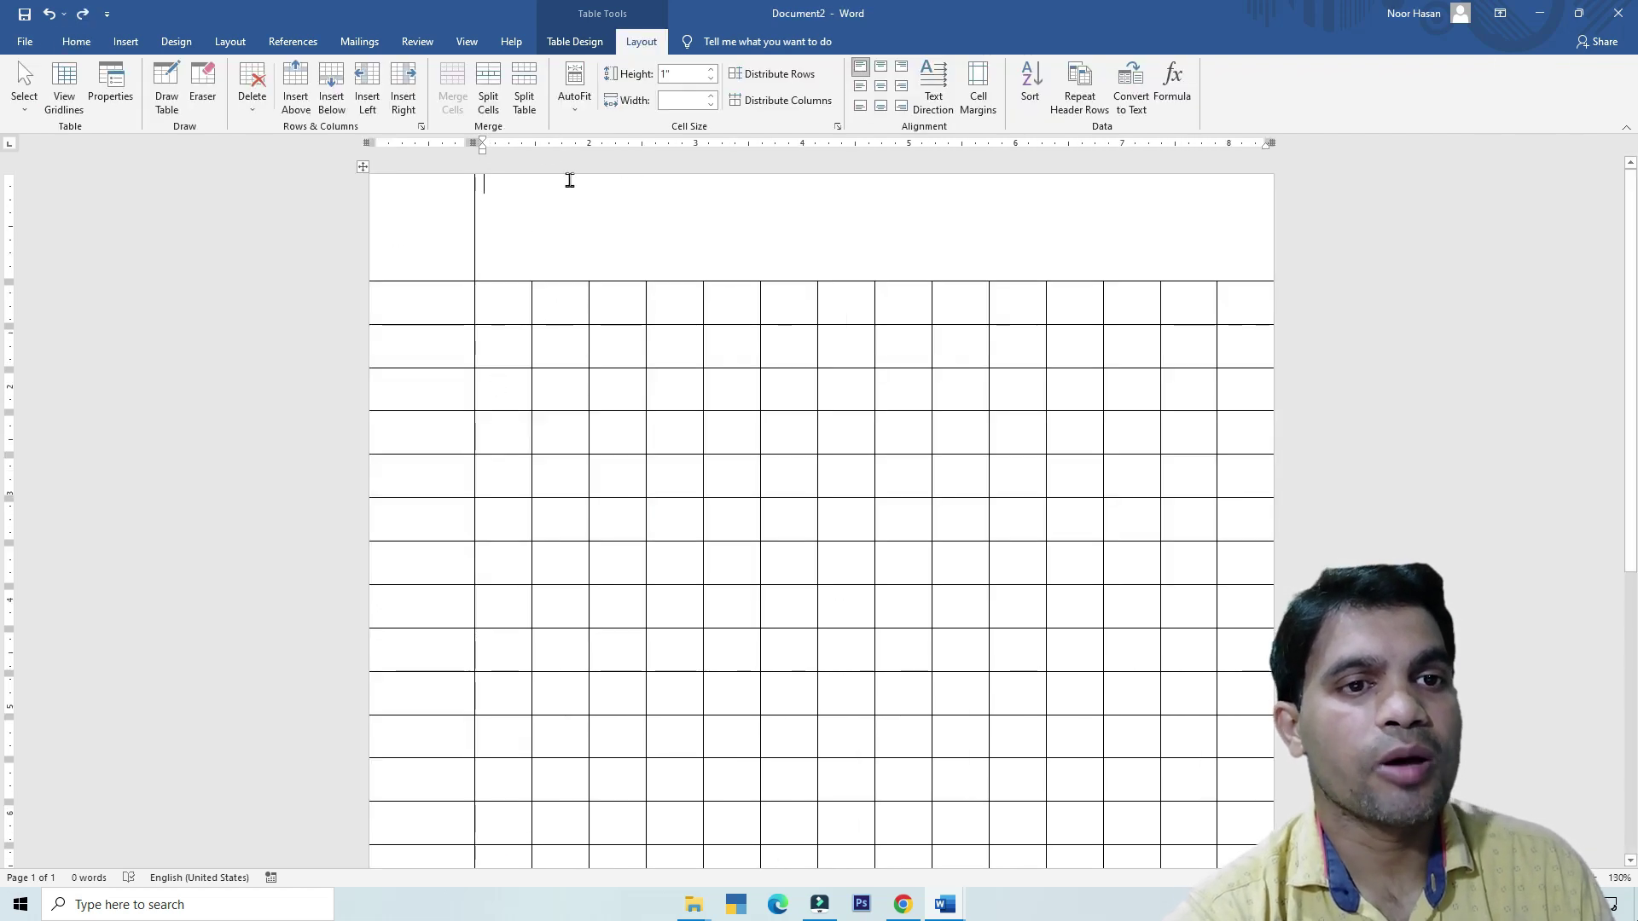
# Step: Switch on the Border Painter with a red, ½ pt single-line pen
pyautogui.click(574, 41)
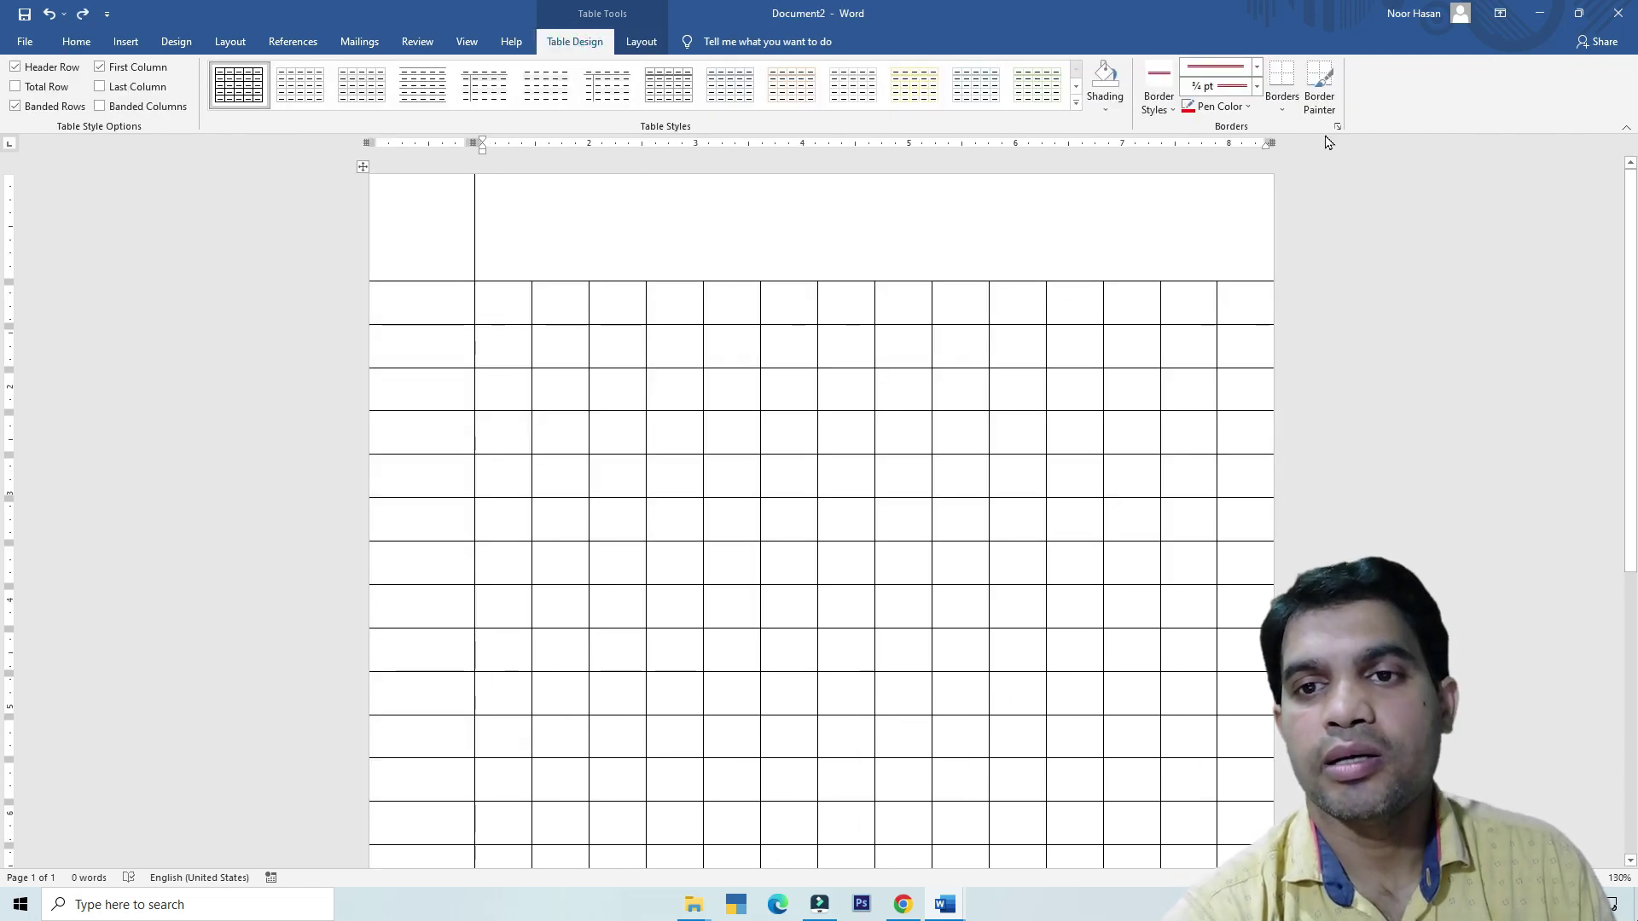
pyautogui.click(1320, 94)
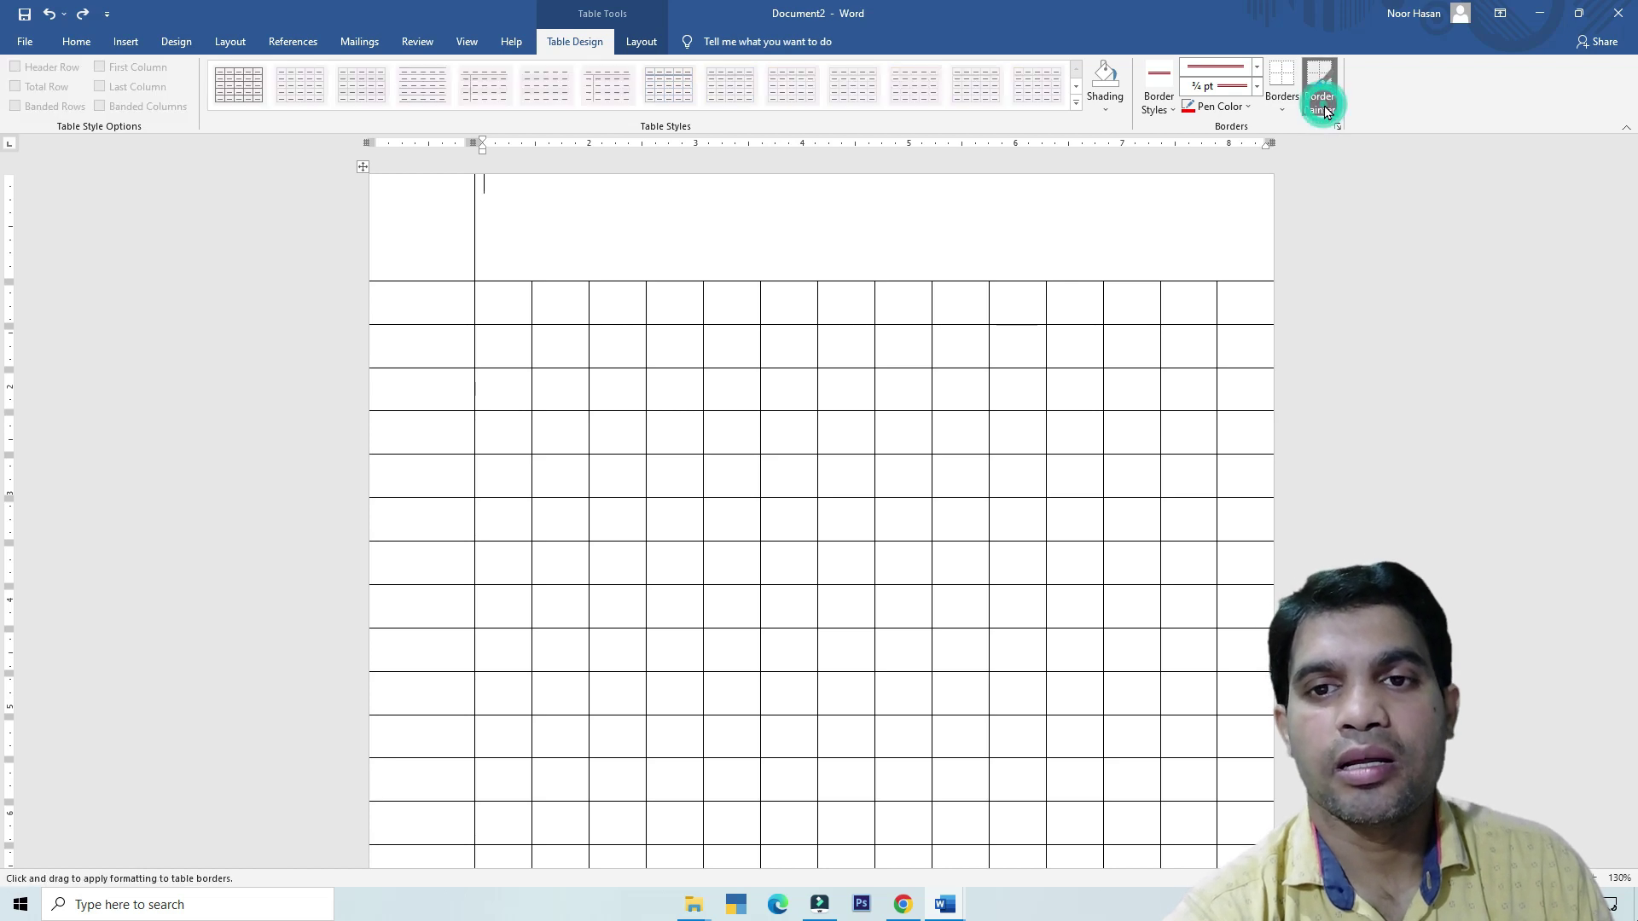
pyautogui.click(1247, 106)
pyautogui.click(1202, 259)
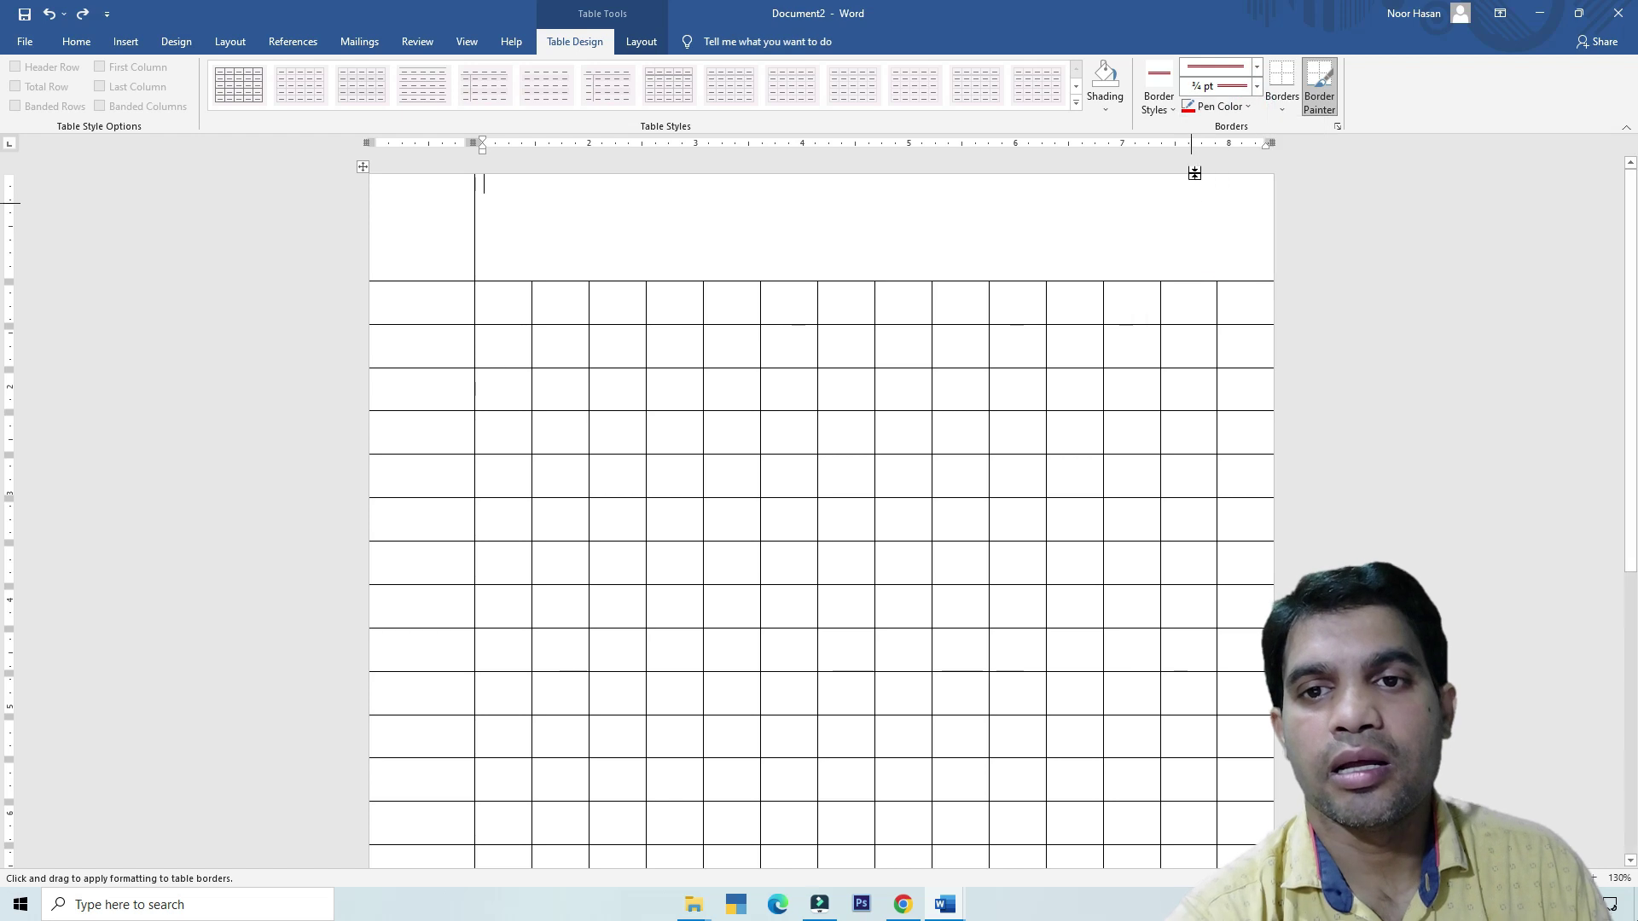
pyautogui.click(1256, 66)
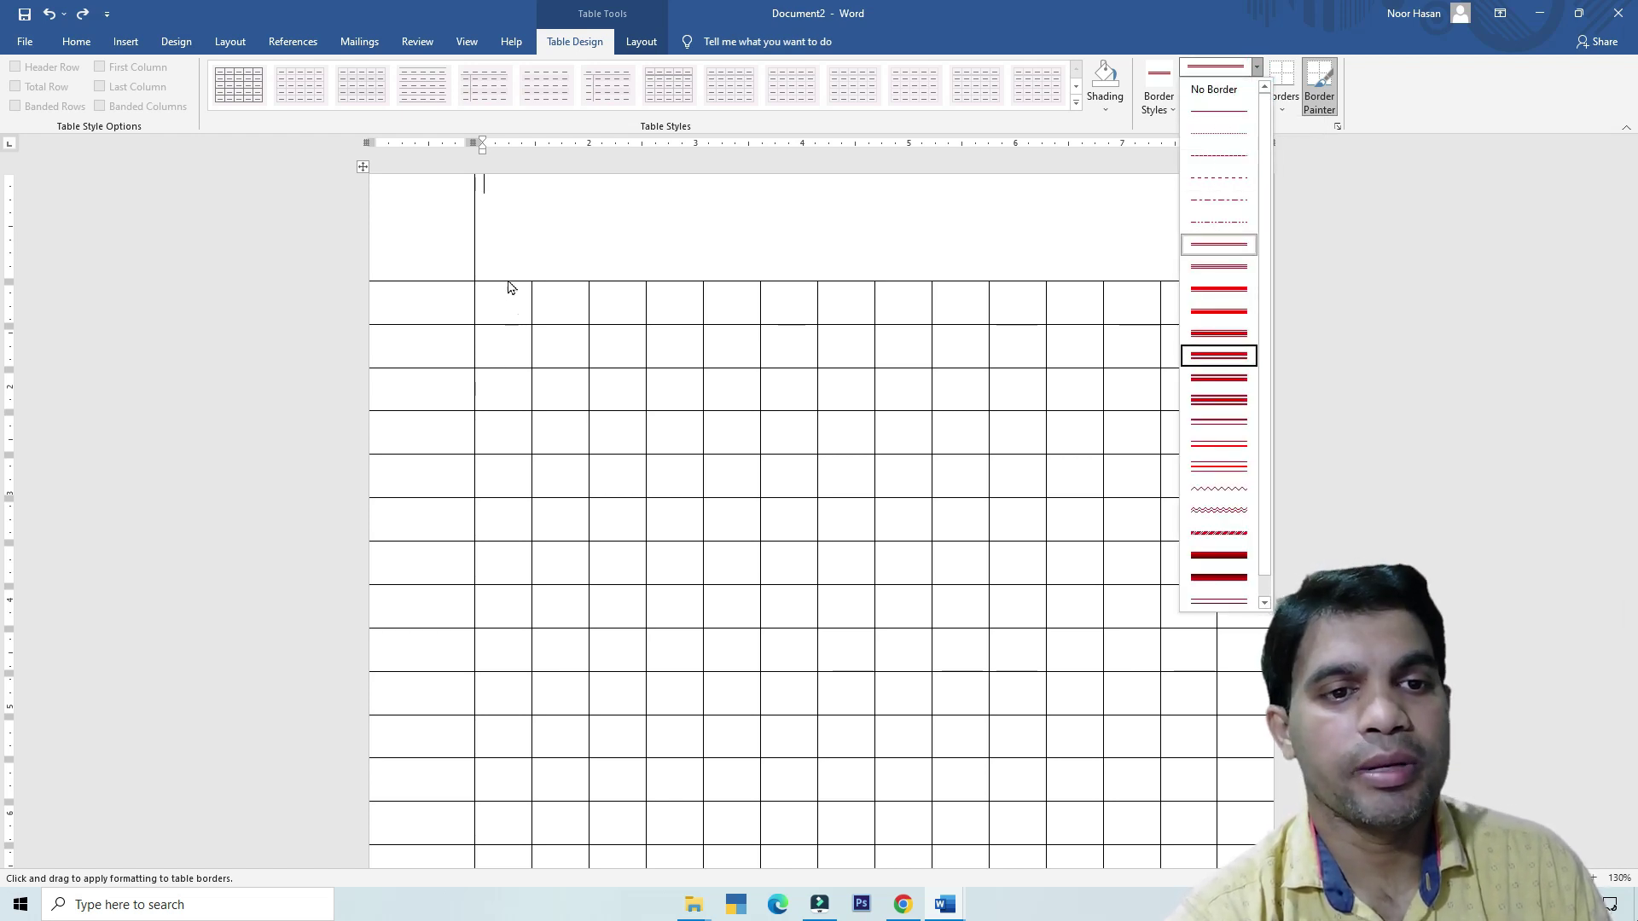
pyautogui.click(1219, 247)
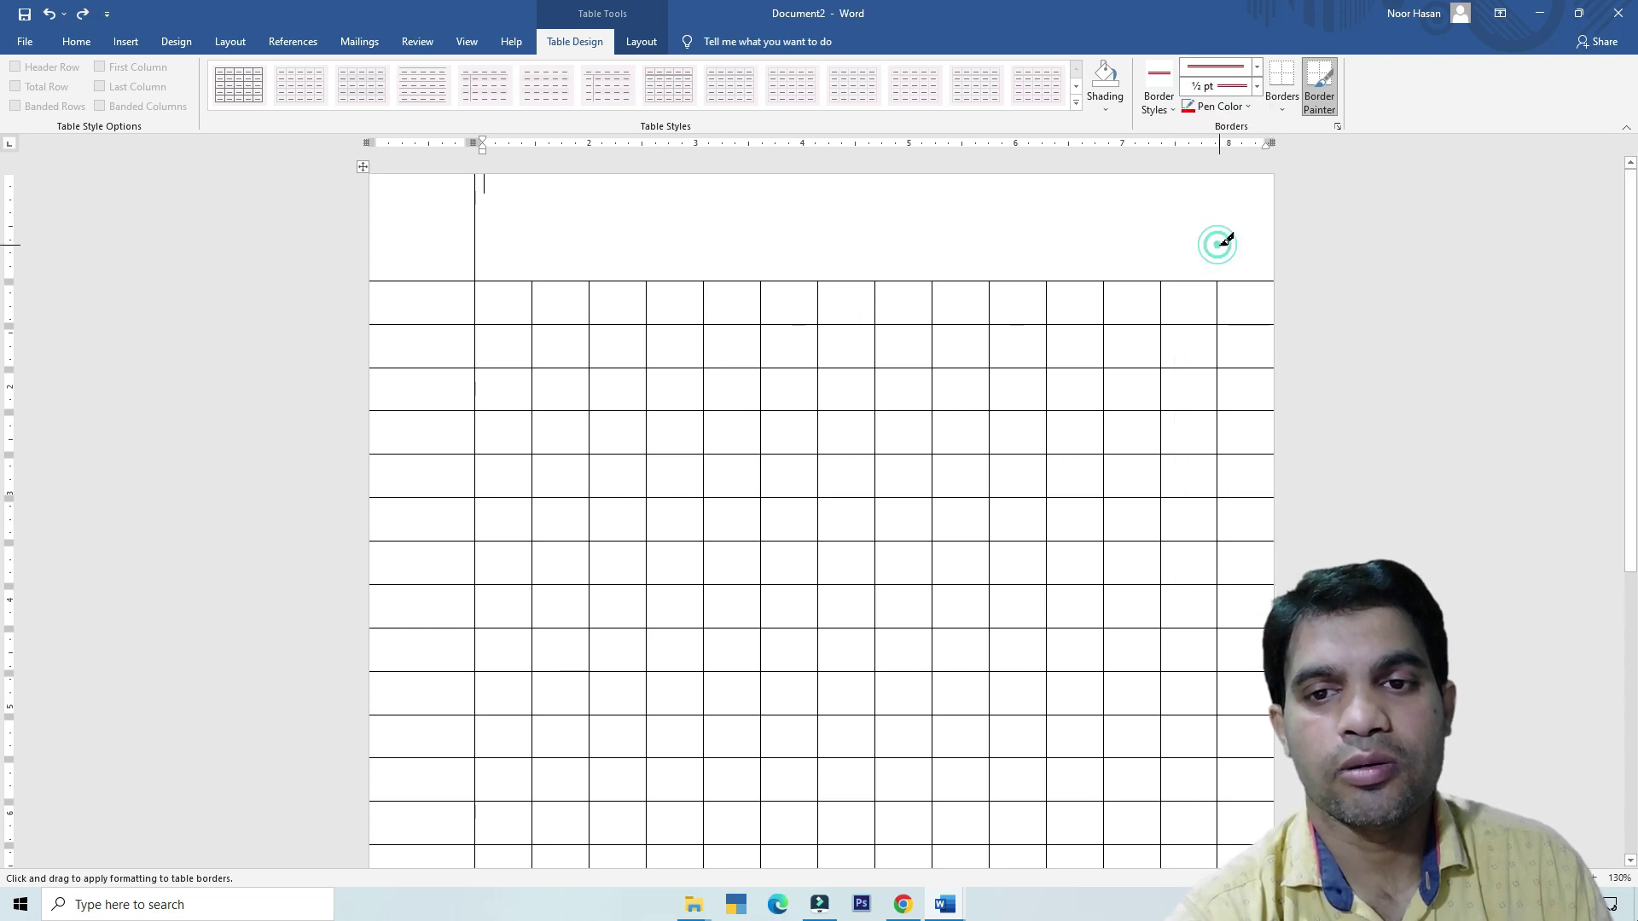
# Step: Paint the line under the top row and the vertical margin line red
pyautogui.moveTo(492, 275); pyautogui.dragTo(1243, 270)
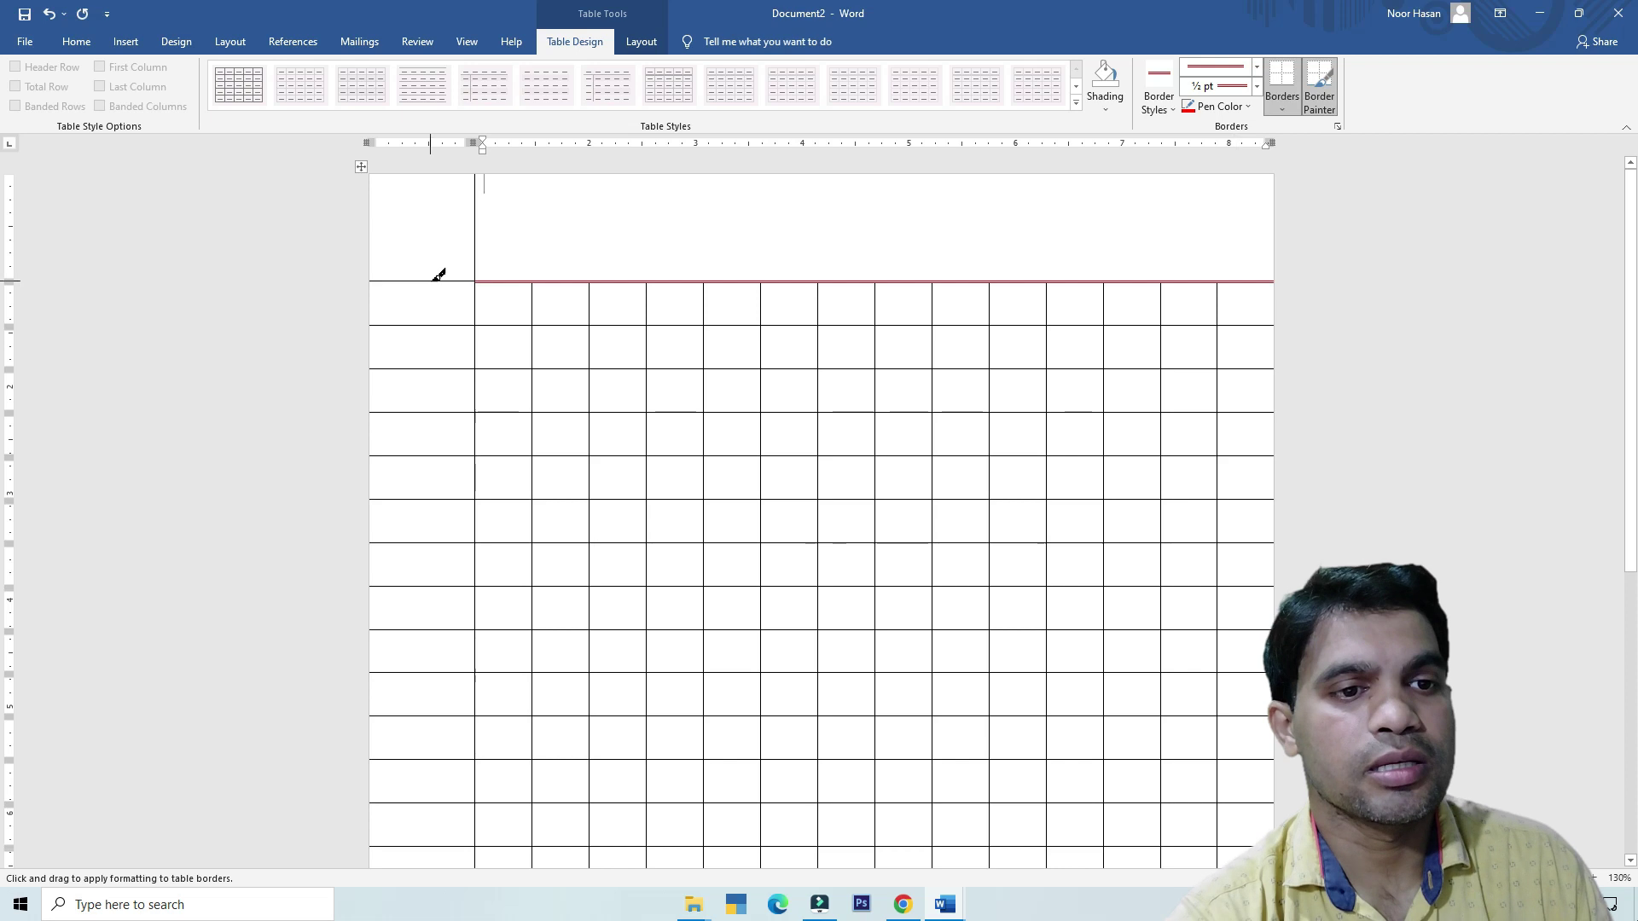
pyautogui.moveTo(431, 278); pyautogui.dragTo(469, 274)
pyautogui.moveTo(482, 203); pyautogui.dragTo(470, 755)
pyautogui.scroll(-3, 523, 536)
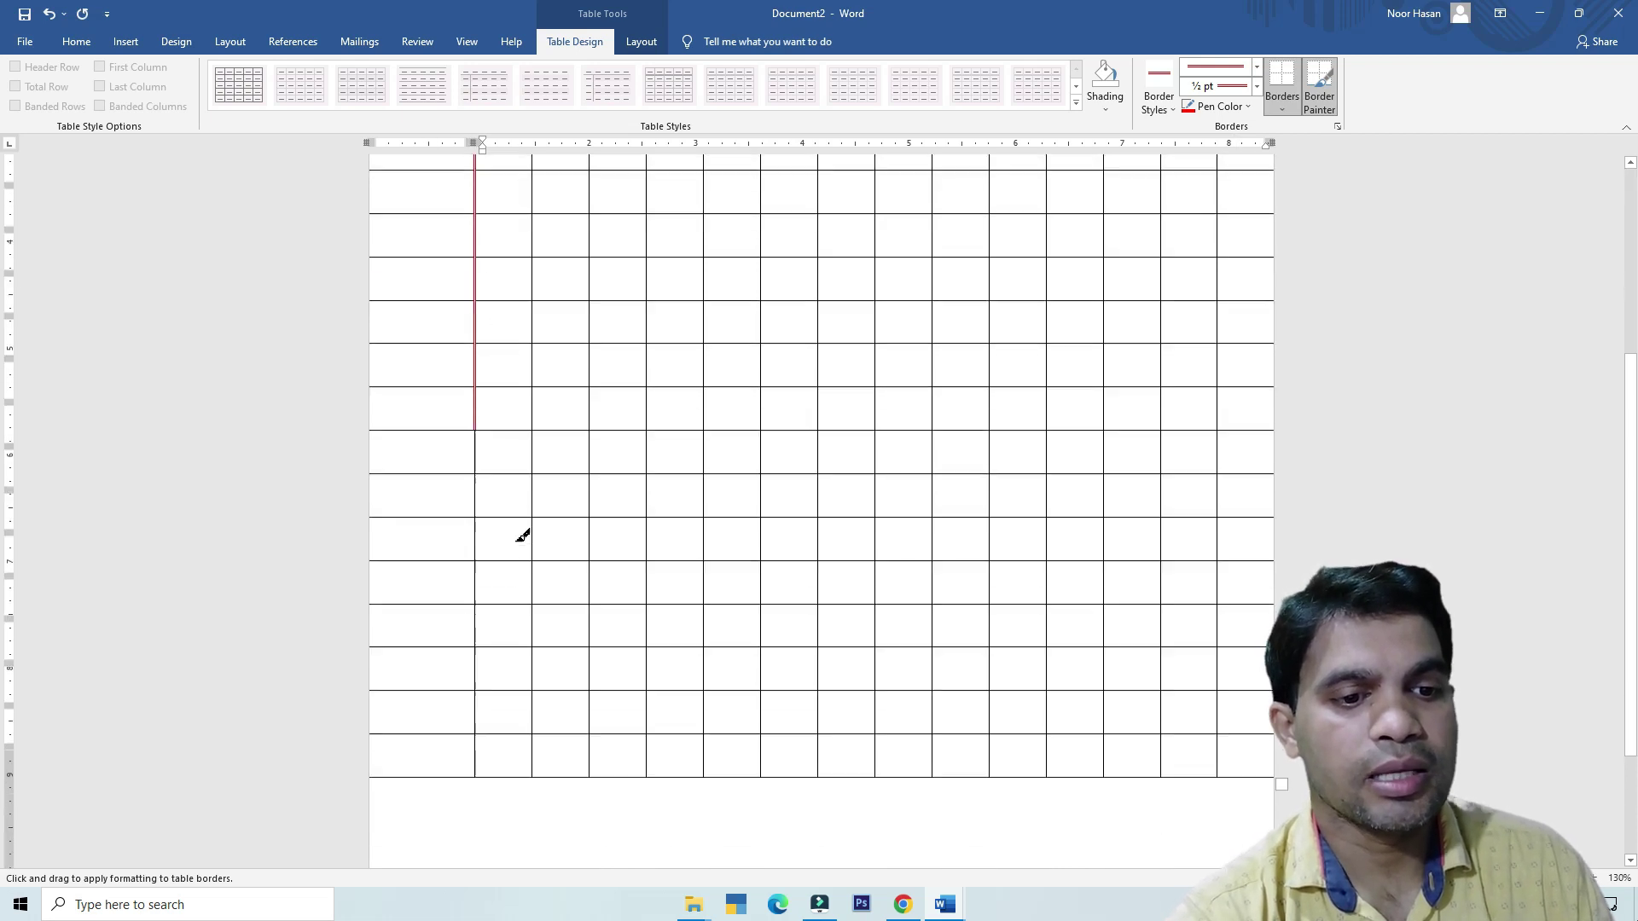
pyautogui.scroll(-2, 522, 536)
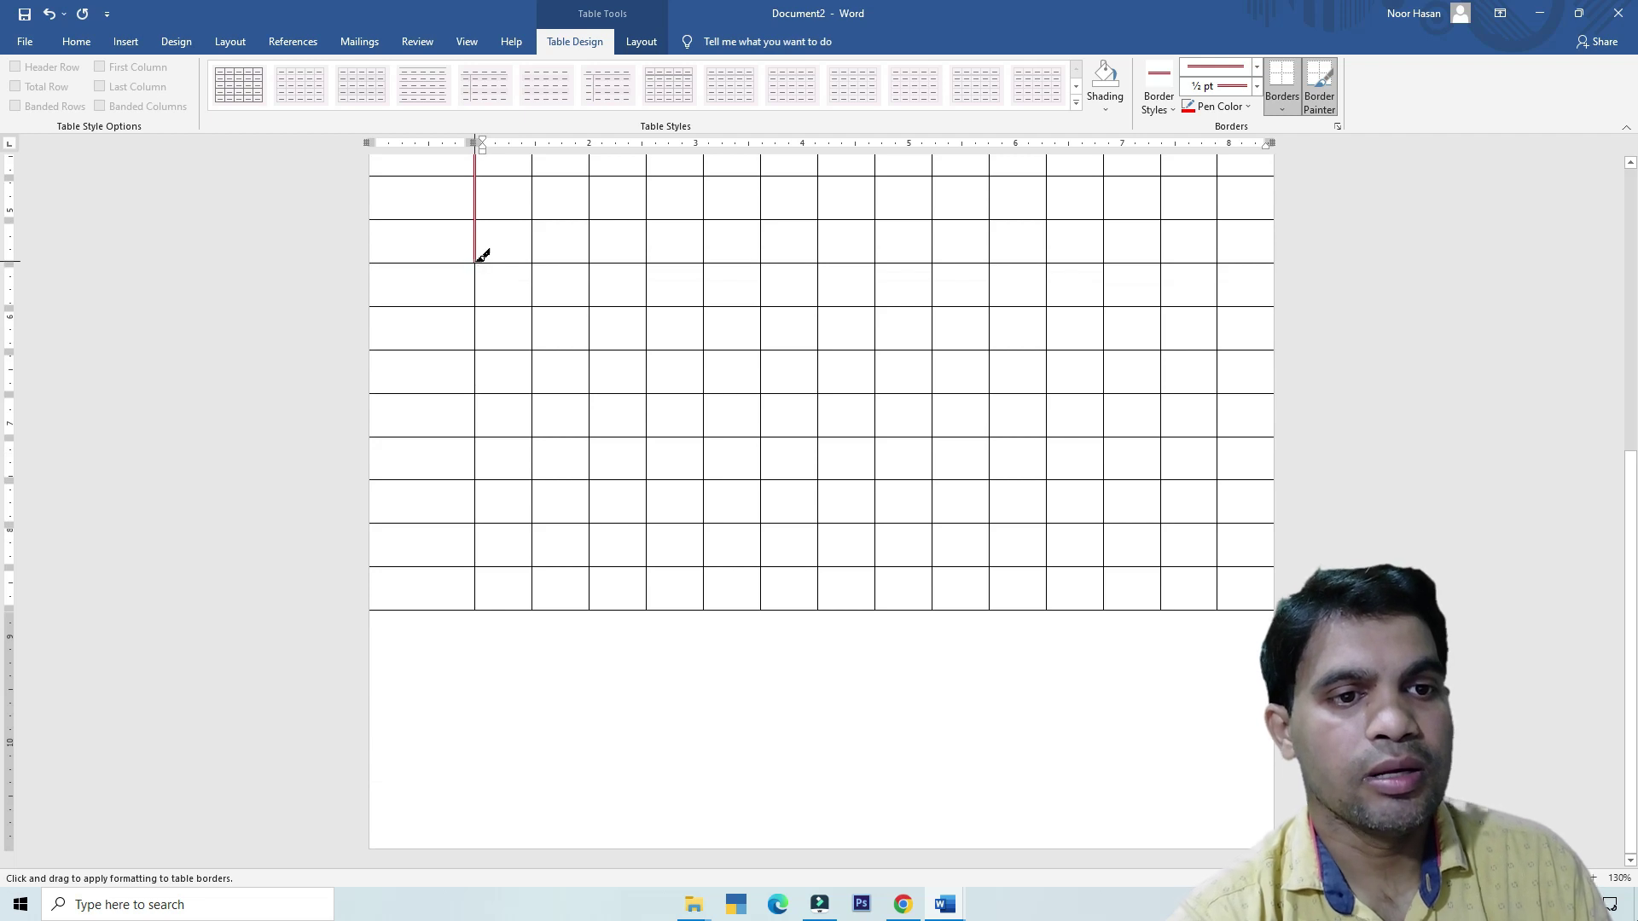
pyautogui.moveTo(482, 256); pyautogui.dragTo(480, 591)
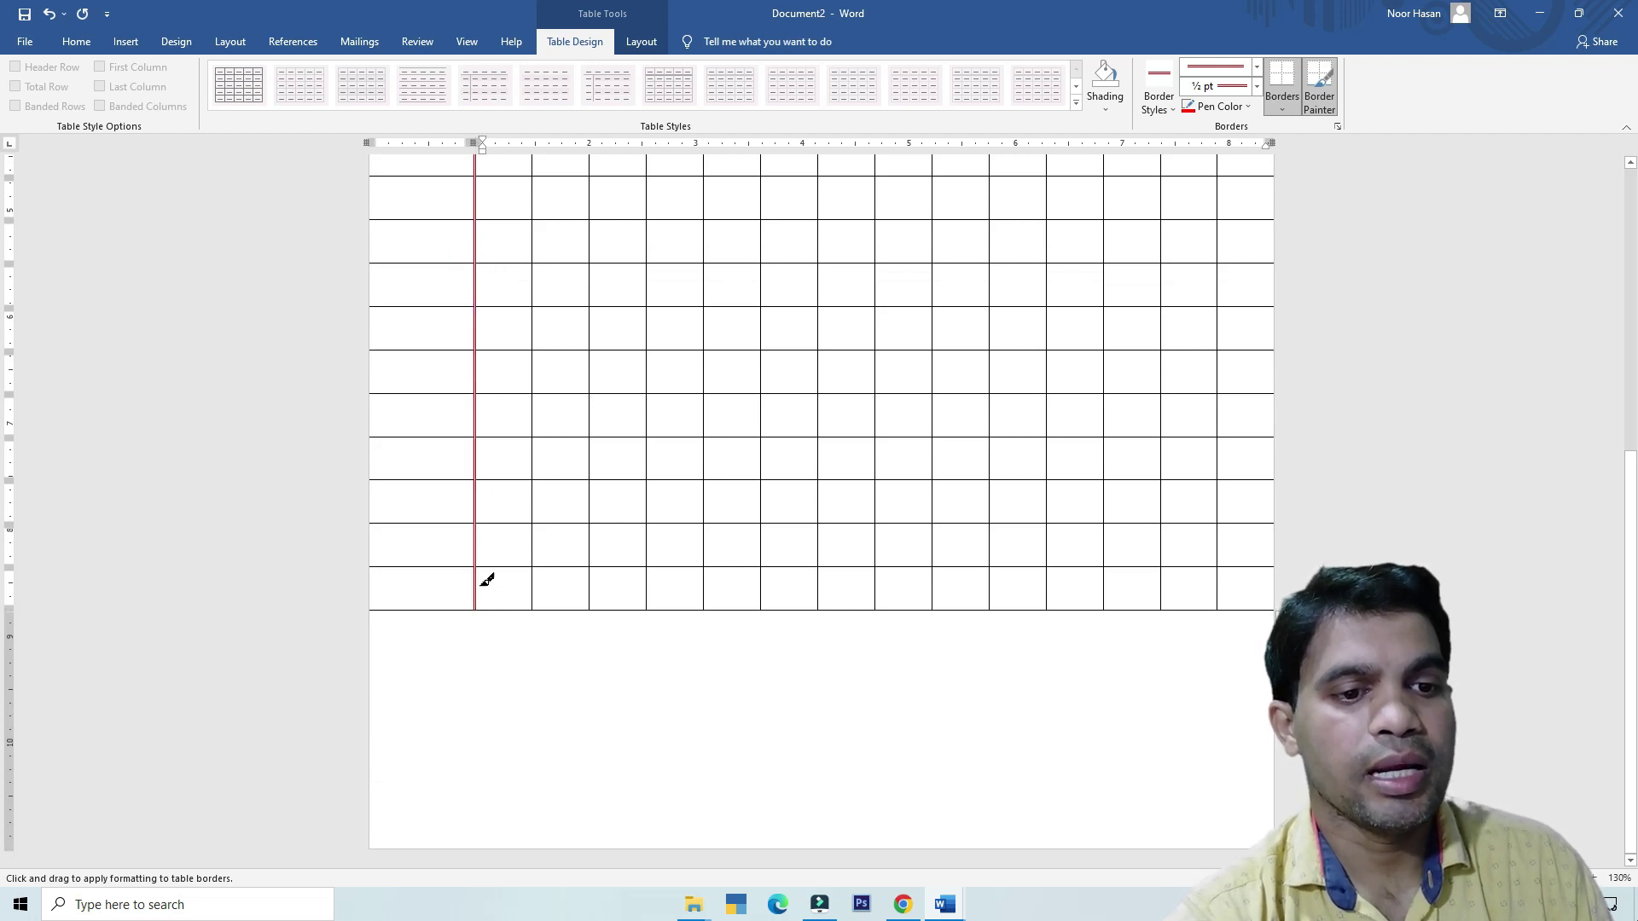
pyautogui.scroll(5, 493, 568)
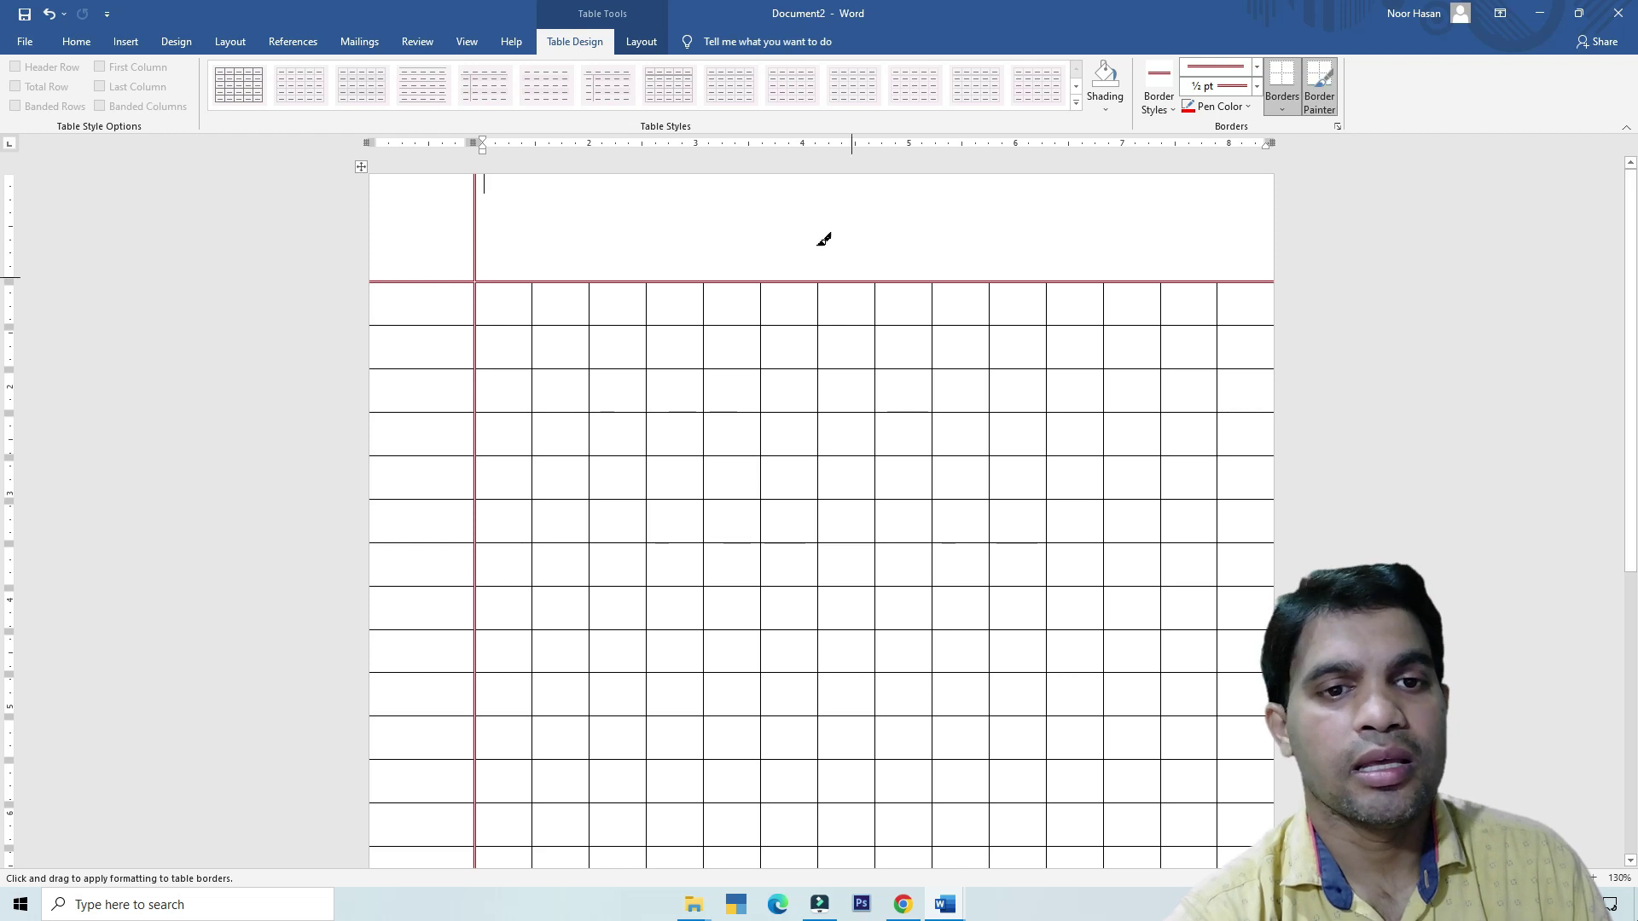
pyautogui.press('Escape')
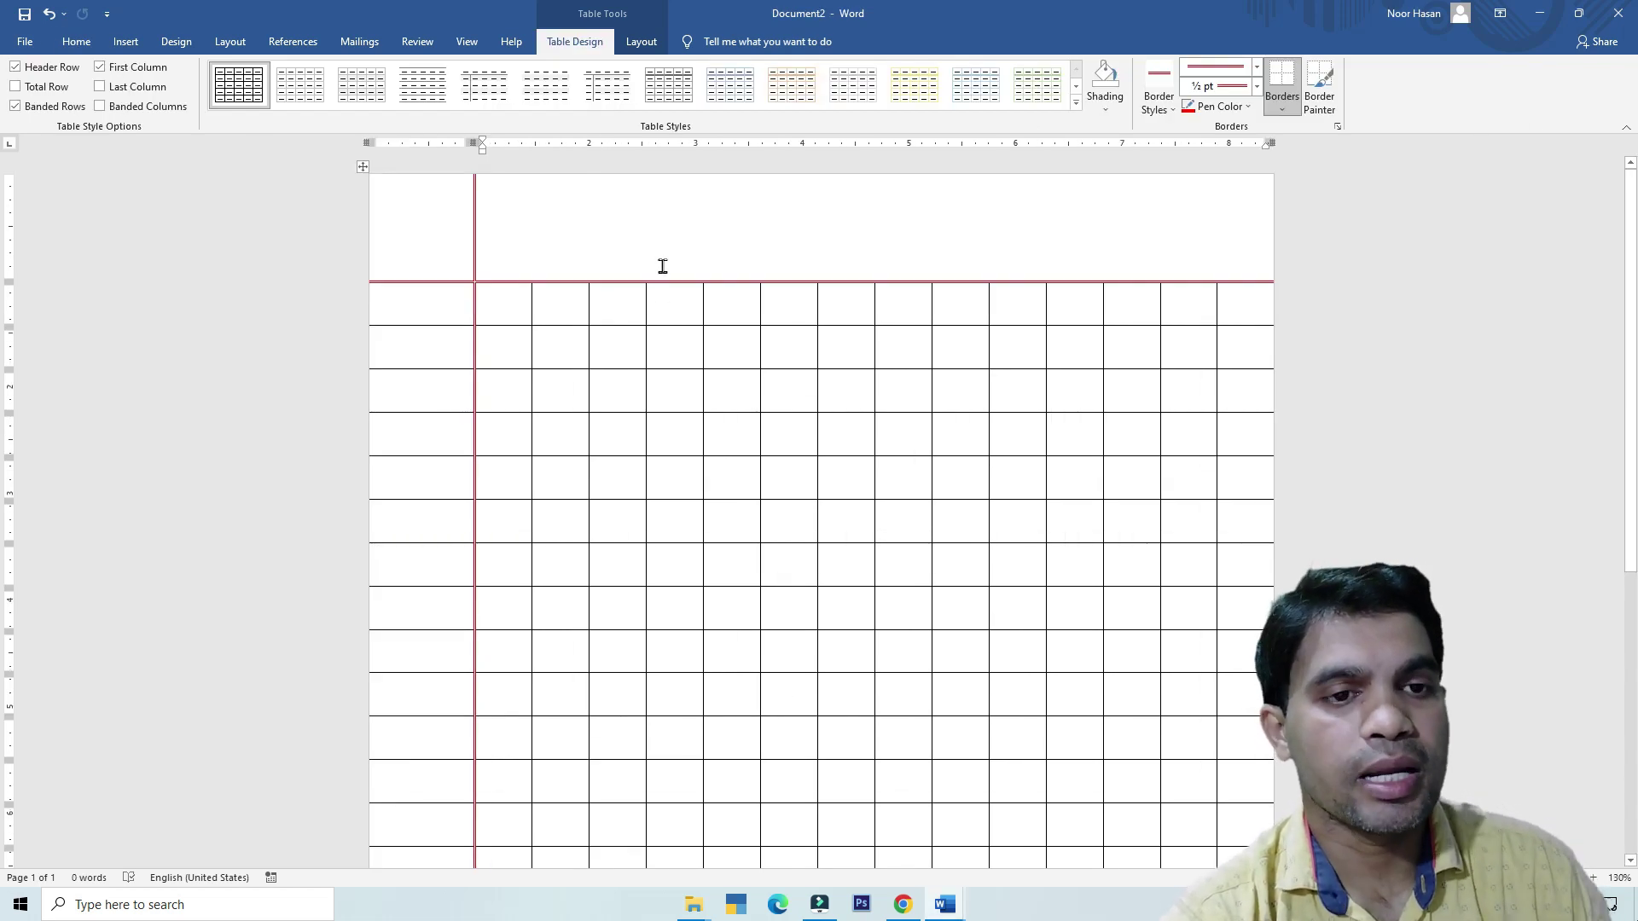
# Step: Draw a rounded rectangle in the top-right corner of the header row
pyautogui.click(126, 41)
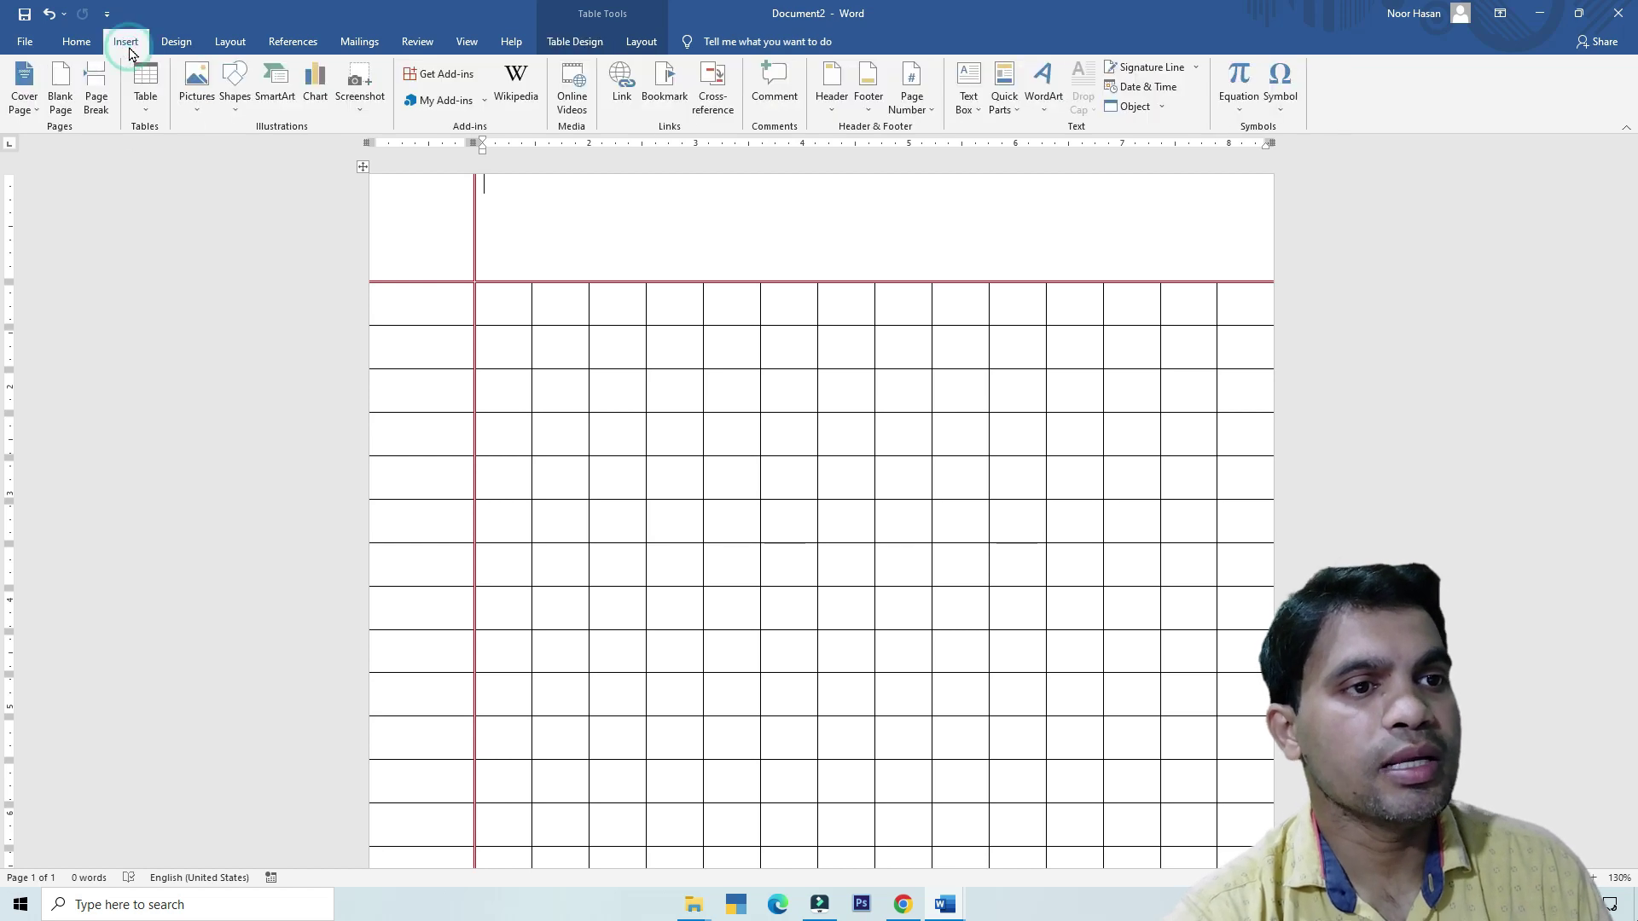
pyautogui.click(235, 86)
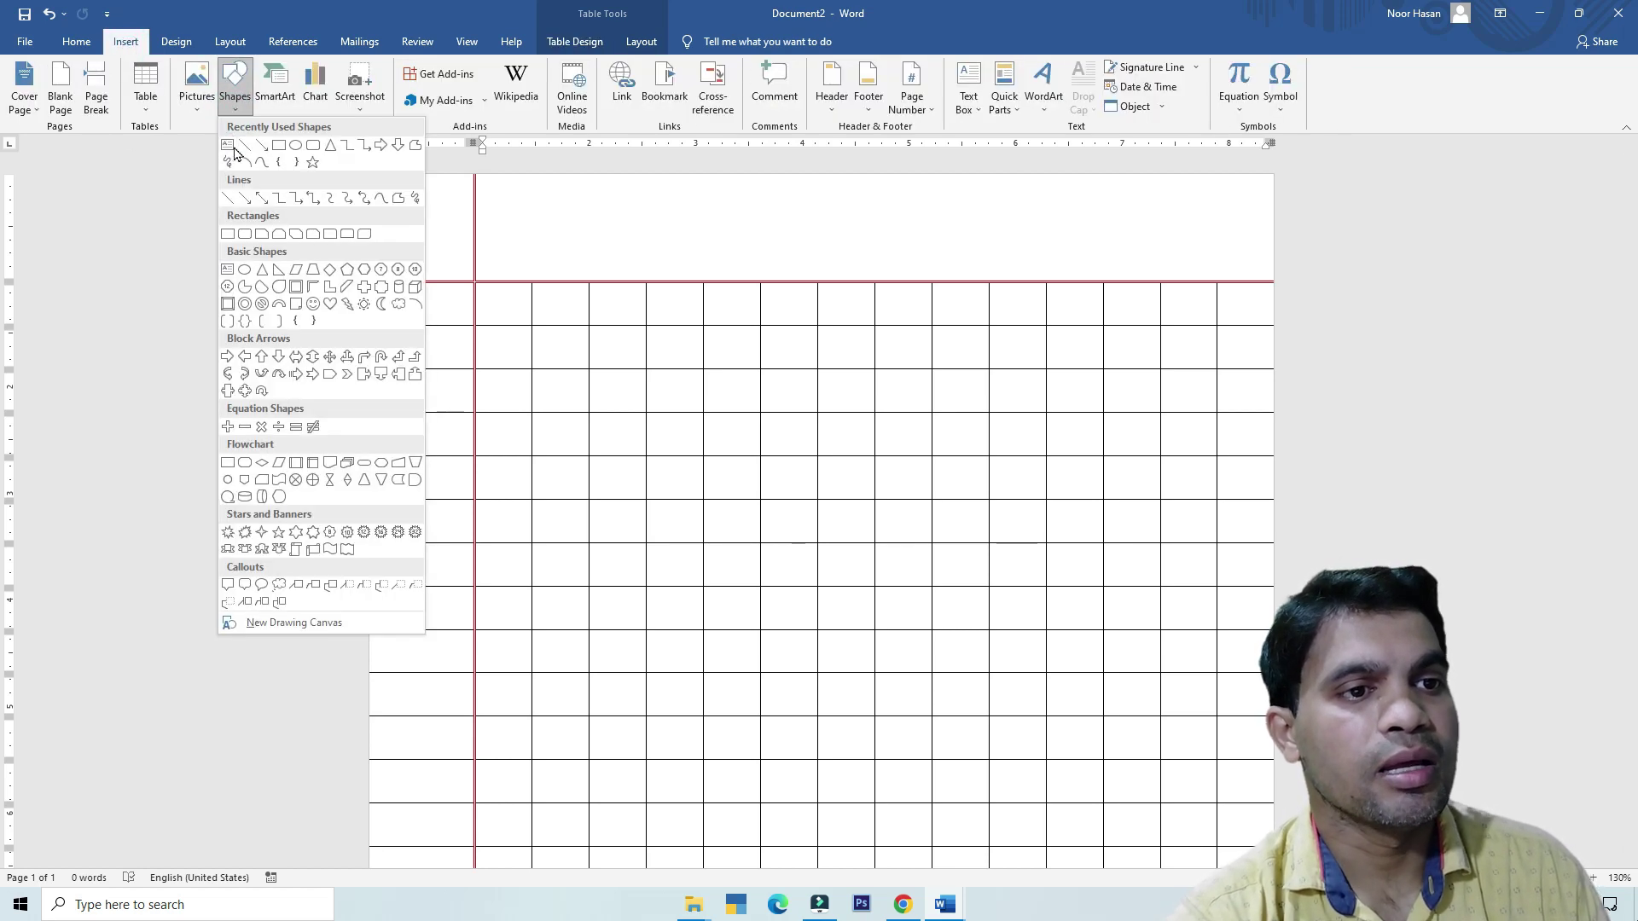
pyautogui.click(310, 149)
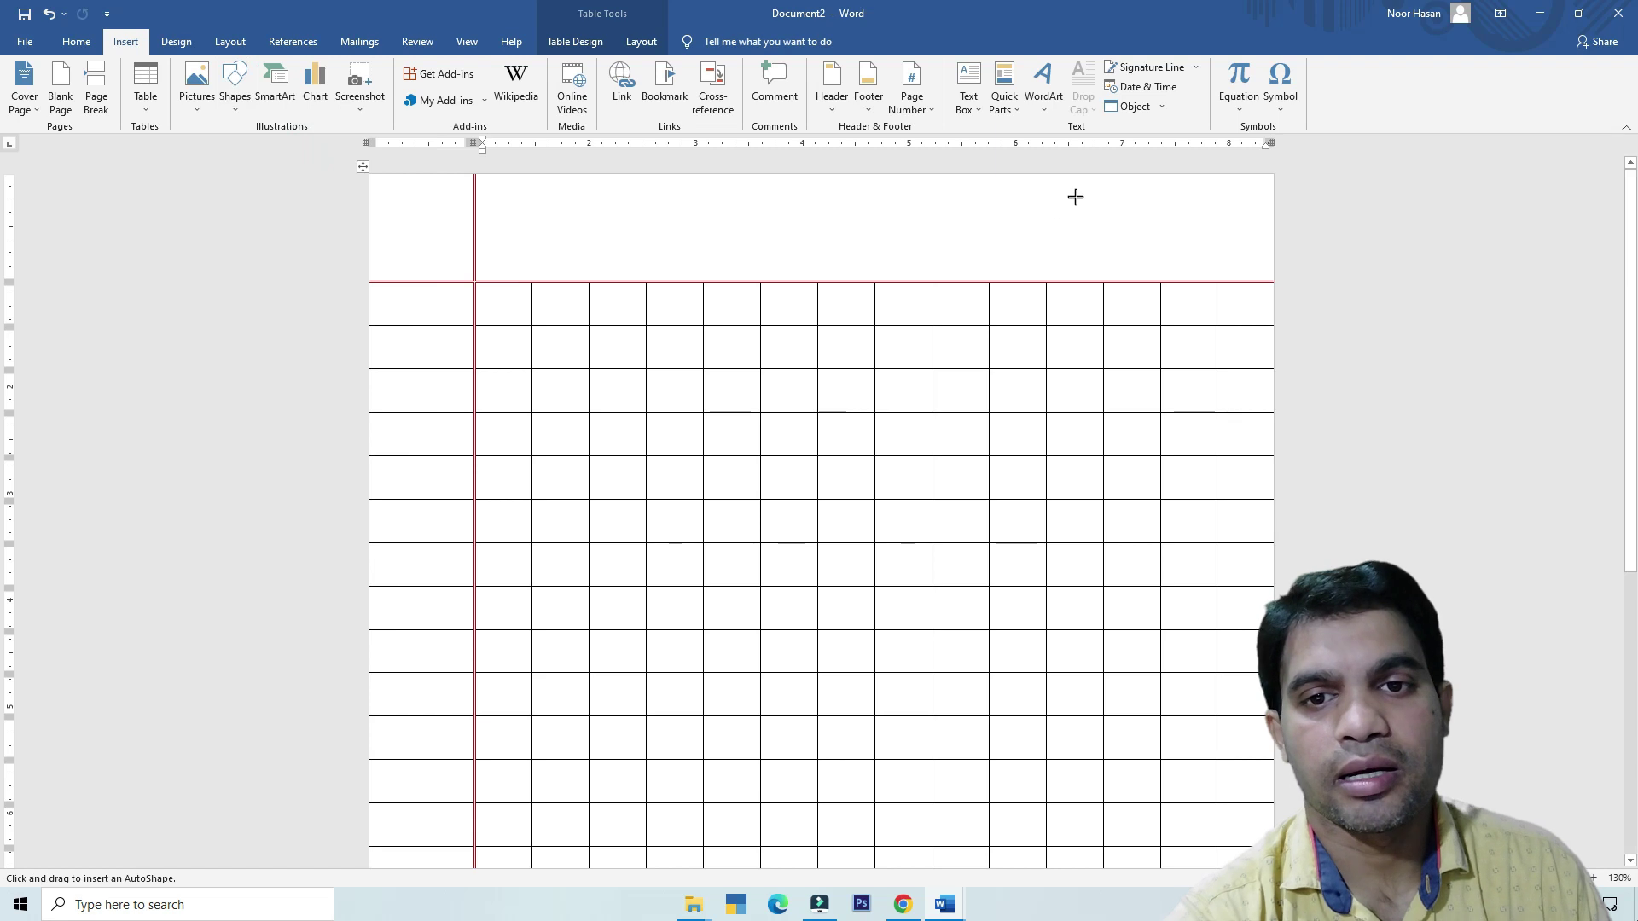
pyautogui.moveTo(1075, 193); pyautogui.dragTo(1240, 261)
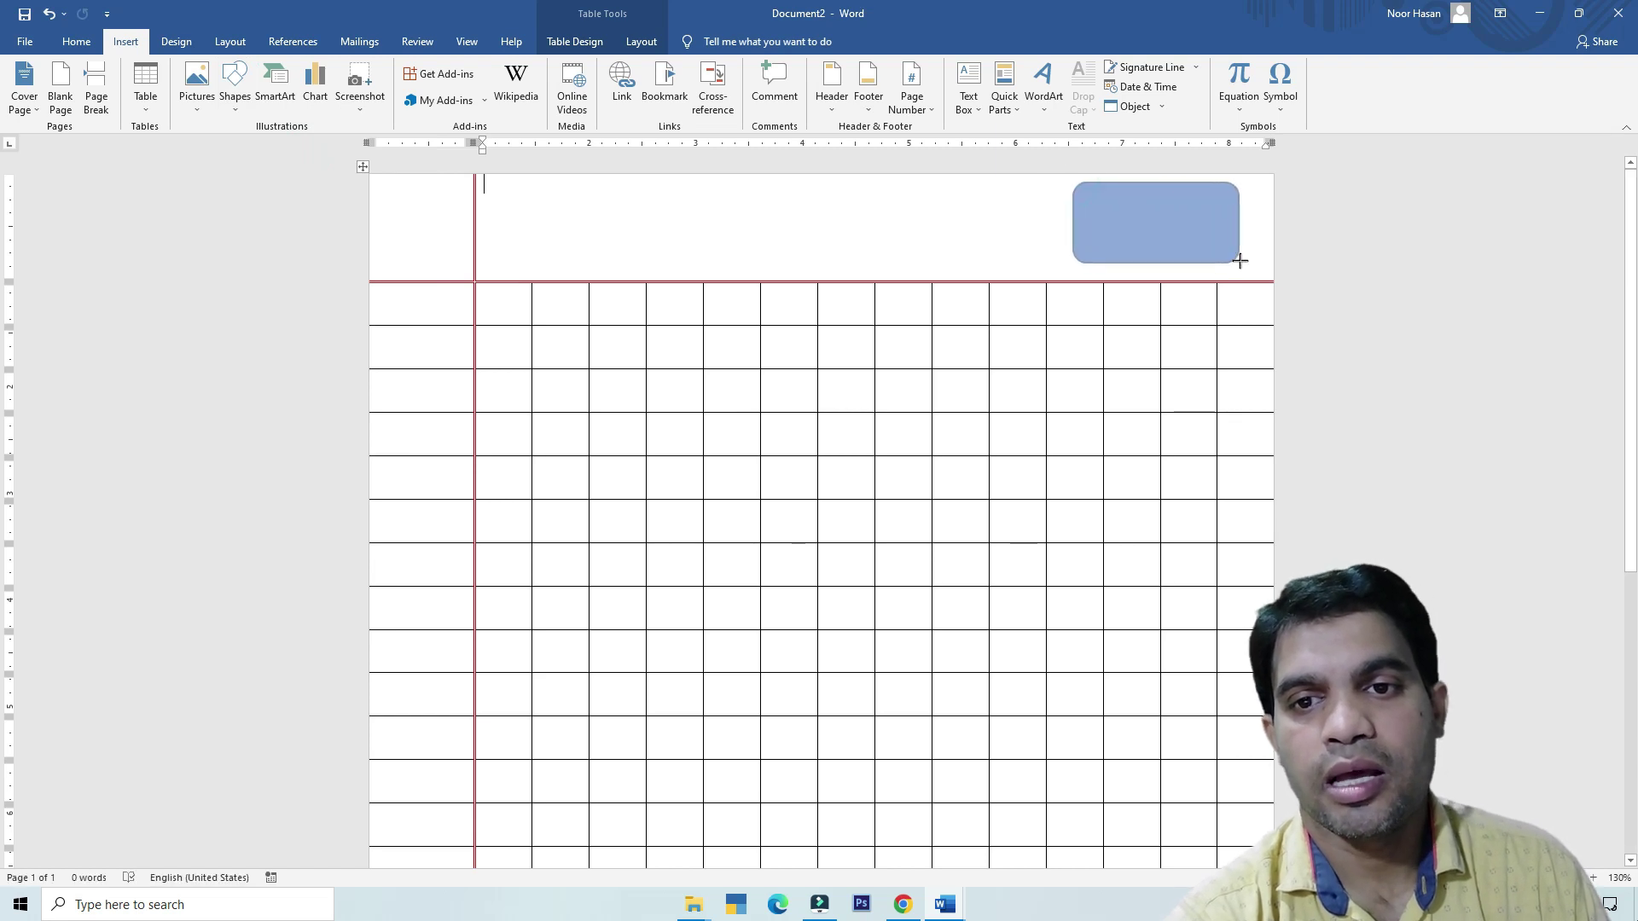
pyautogui.moveTo(1197, 241); pyautogui.dragTo(1162, 322)
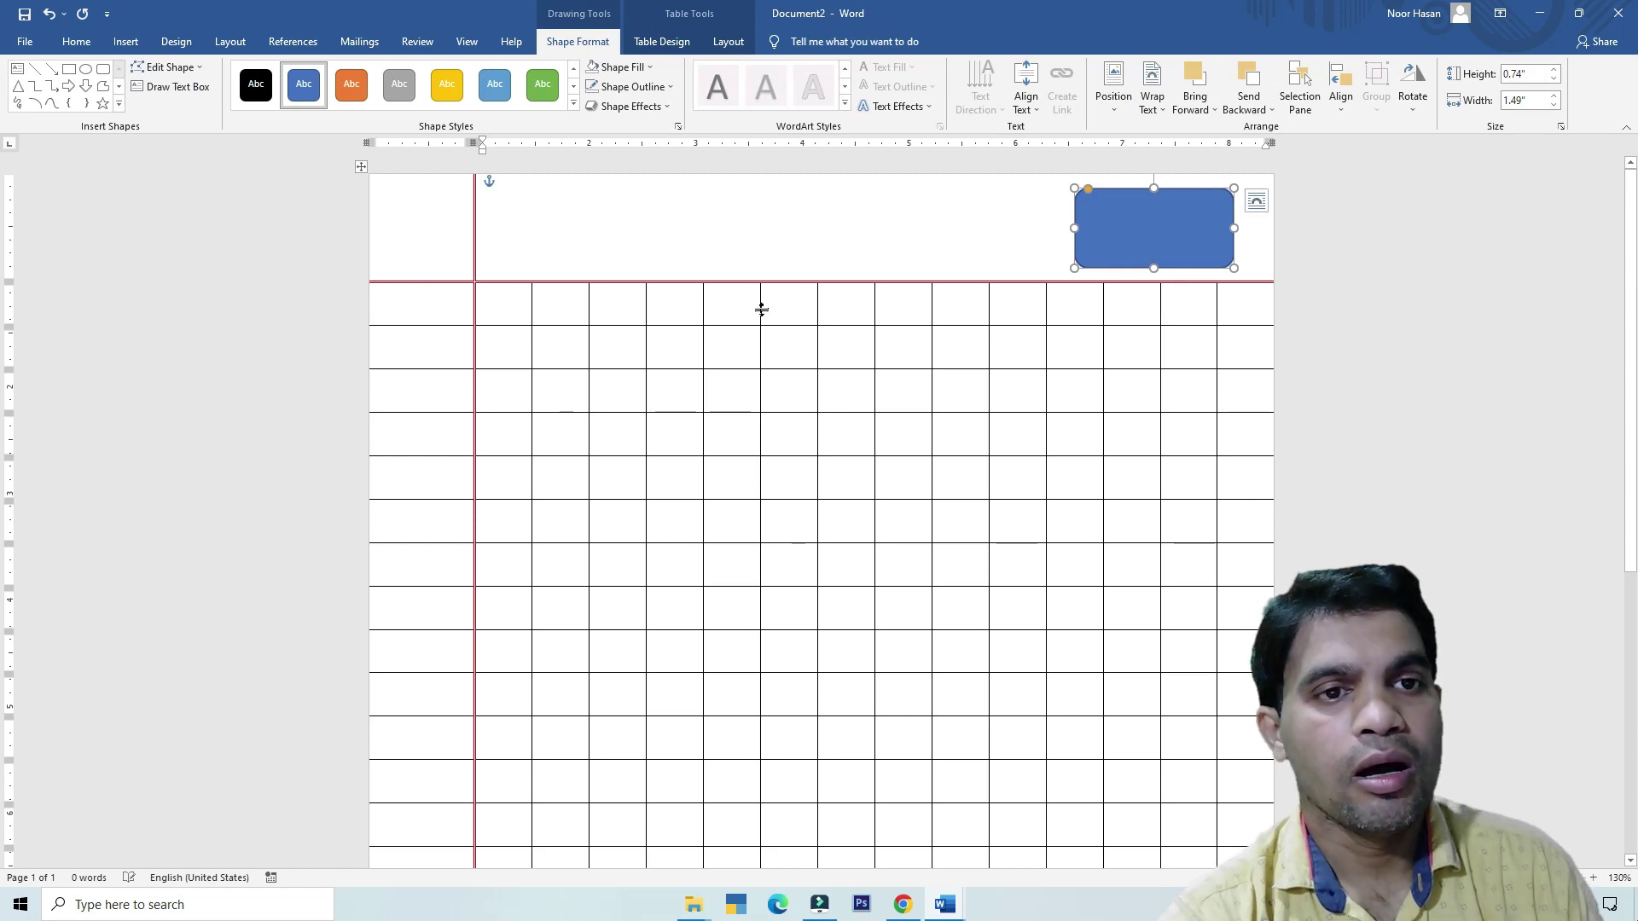
# Step: Give the rounded rectangle no fill and a black outline
pyautogui.click(619, 66)
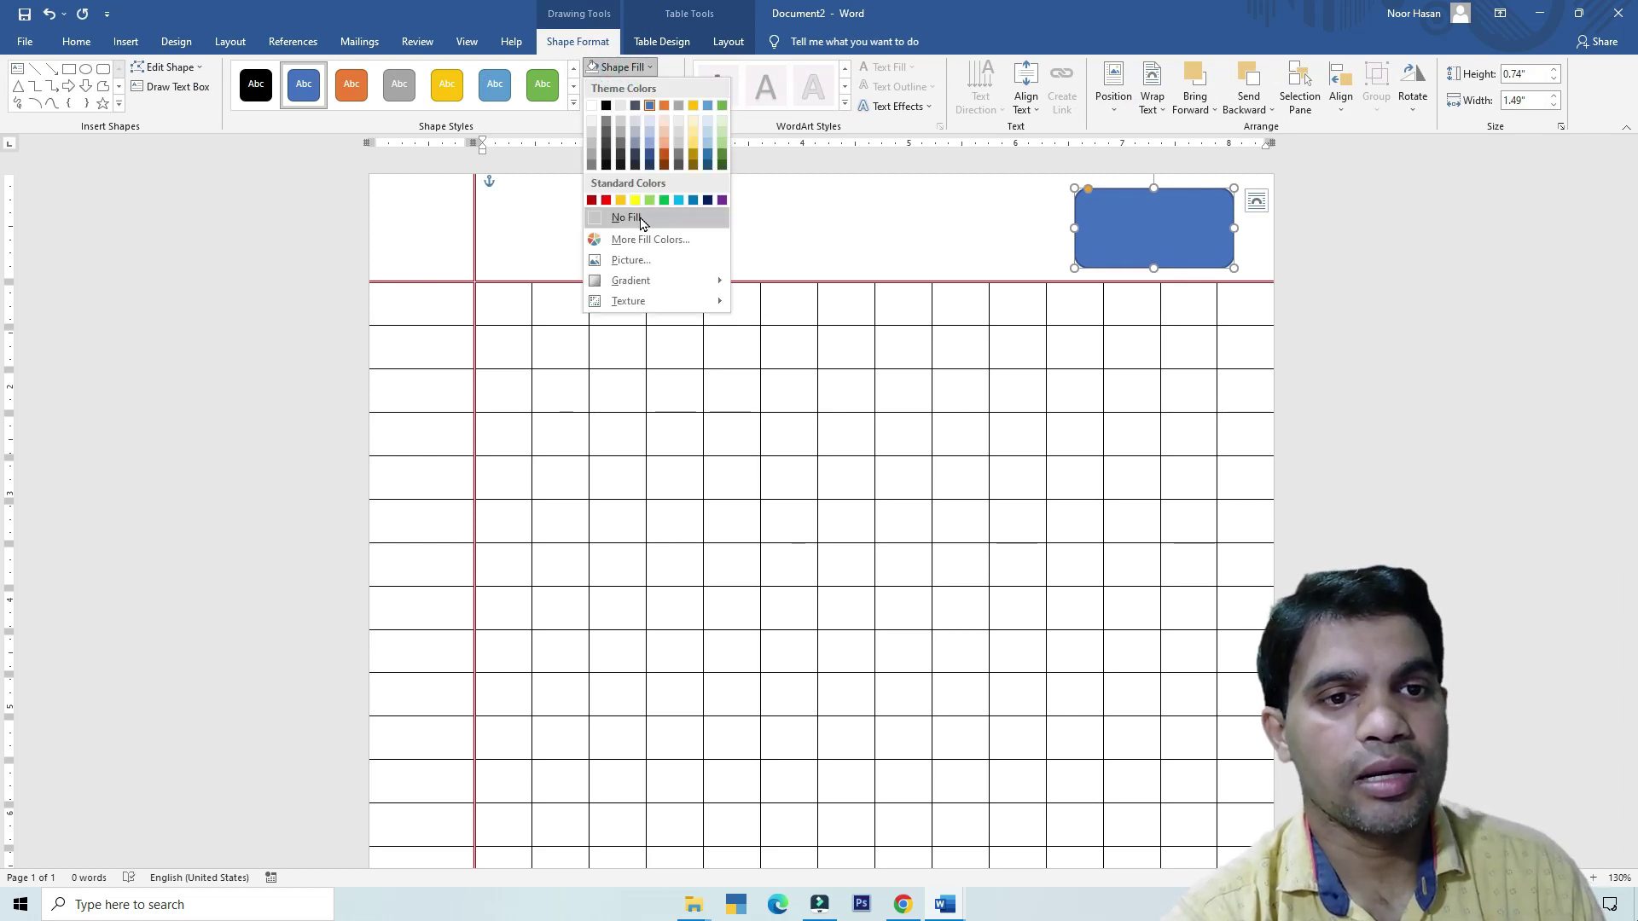
pyautogui.click(642, 219)
pyautogui.click(635, 87)
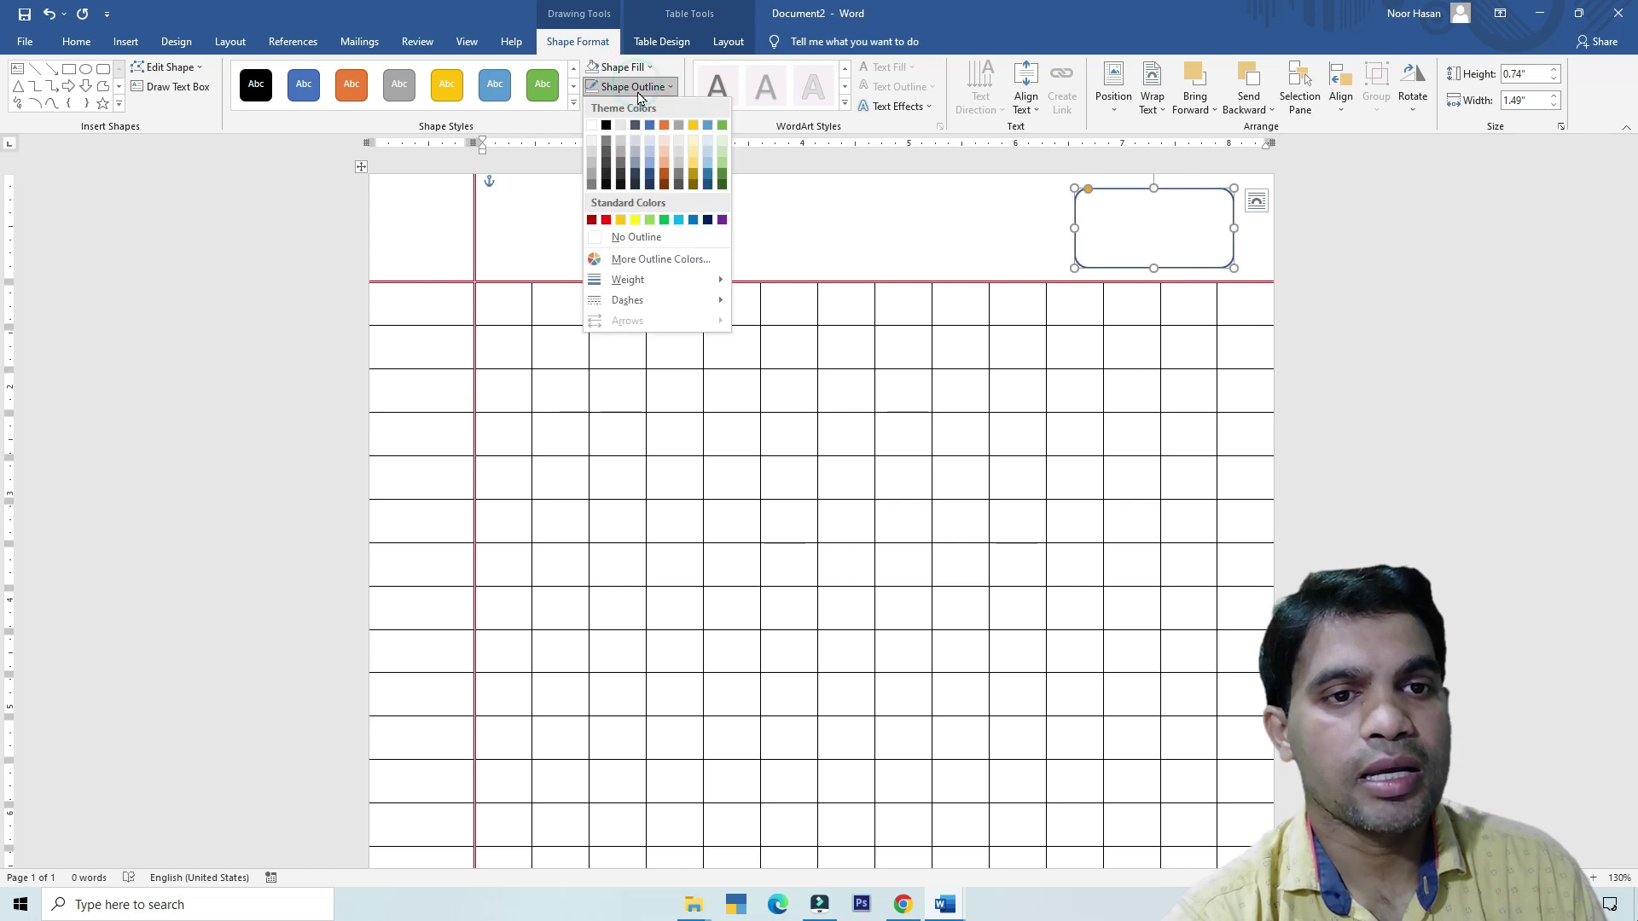
pyautogui.click(607, 179)
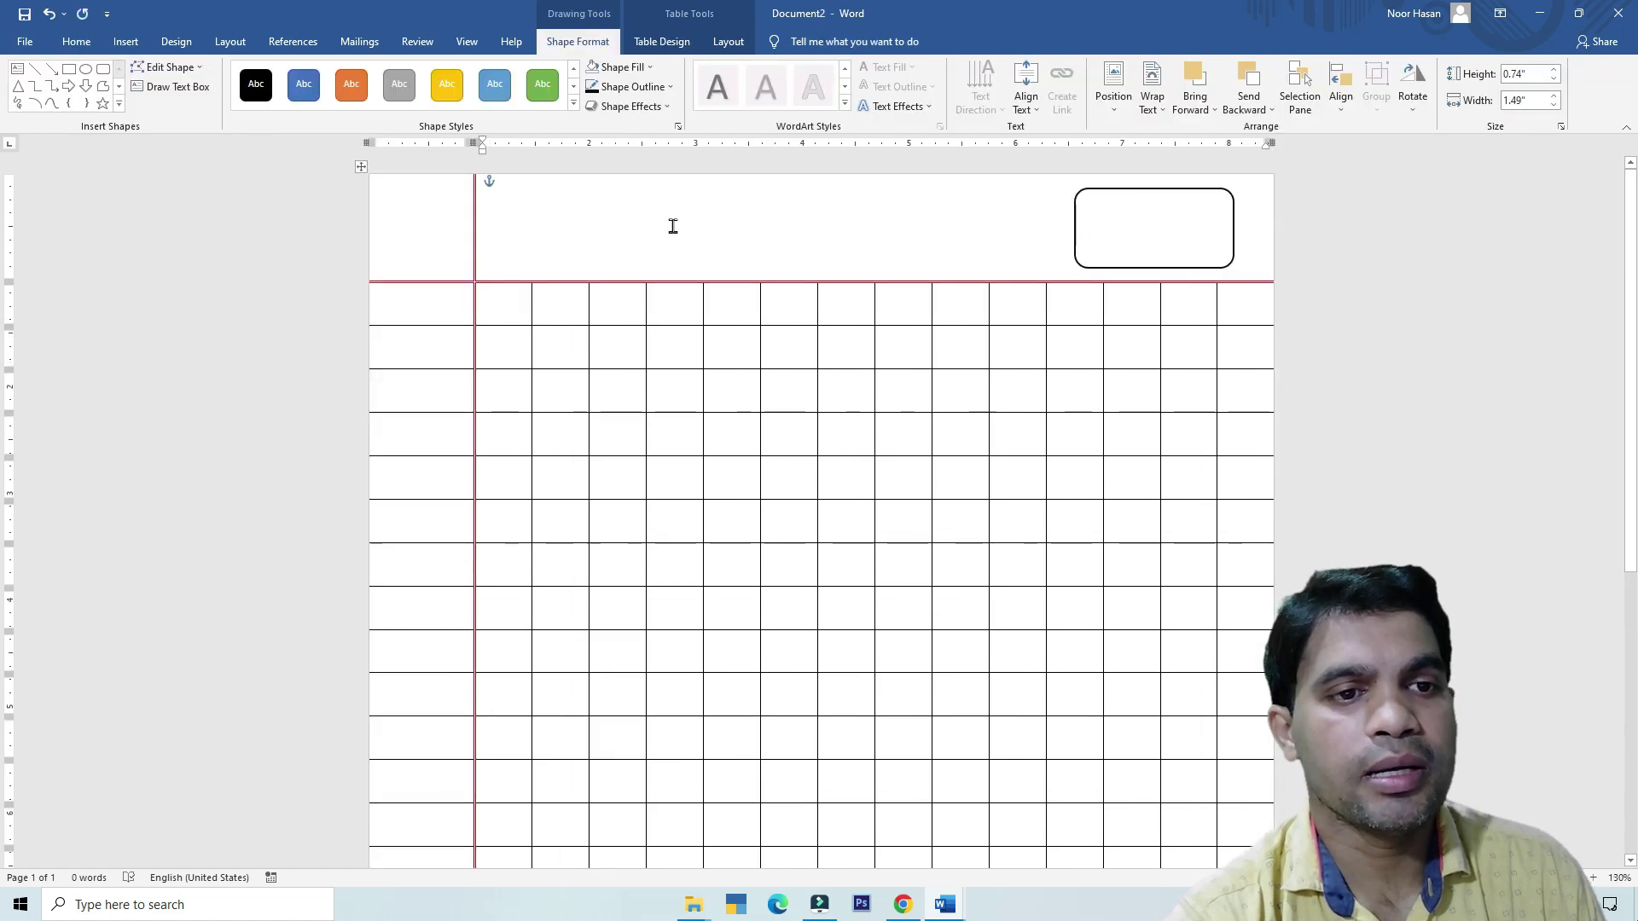
# Step: Draw a text box in the header area containing the 'Date......................' and 'Page No.' lines
pyautogui.click(669, 223)
pyautogui.click(127, 43)
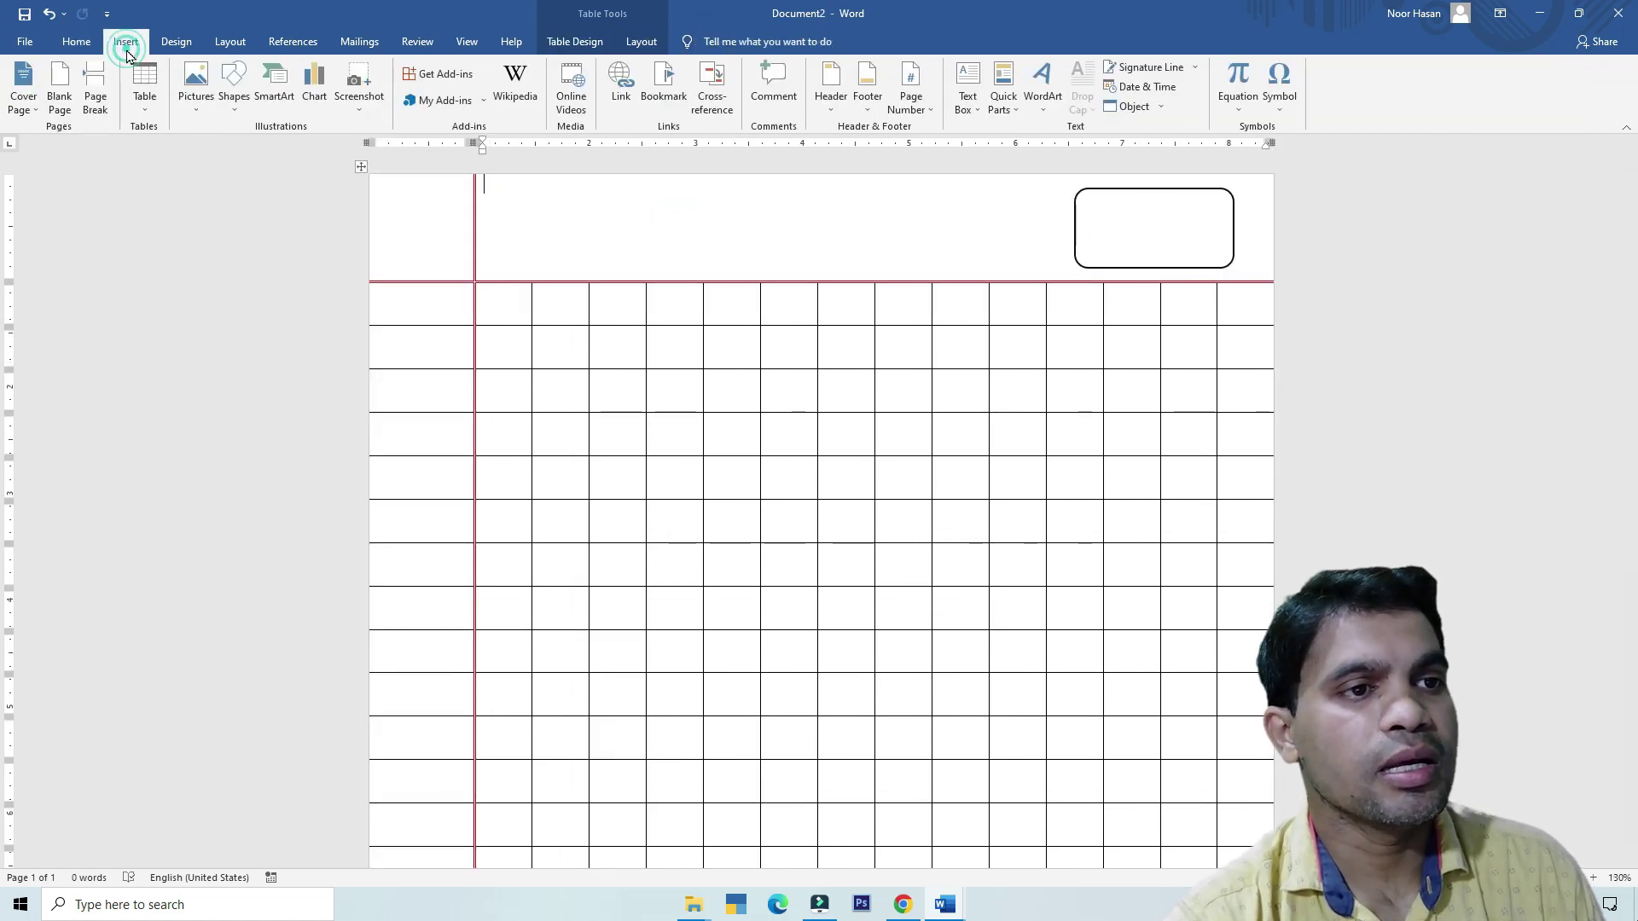
pyautogui.click(968, 93)
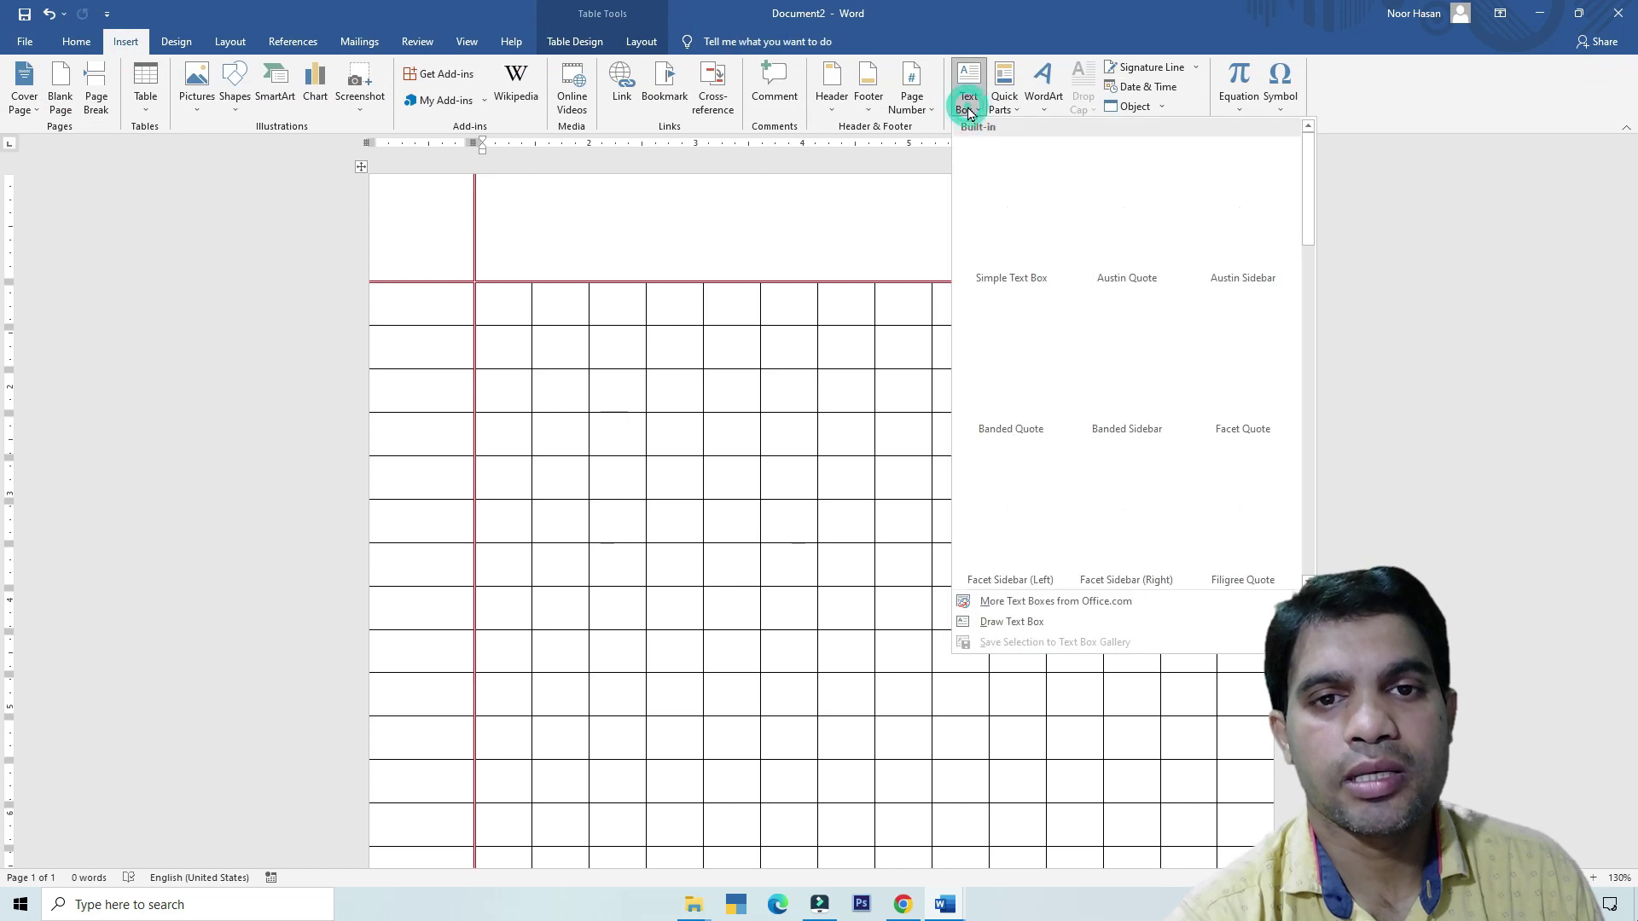
pyautogui.click(1018, 622)
pyautogui.moveTo(596, 189); pyautogui.dragTo(738, 274)
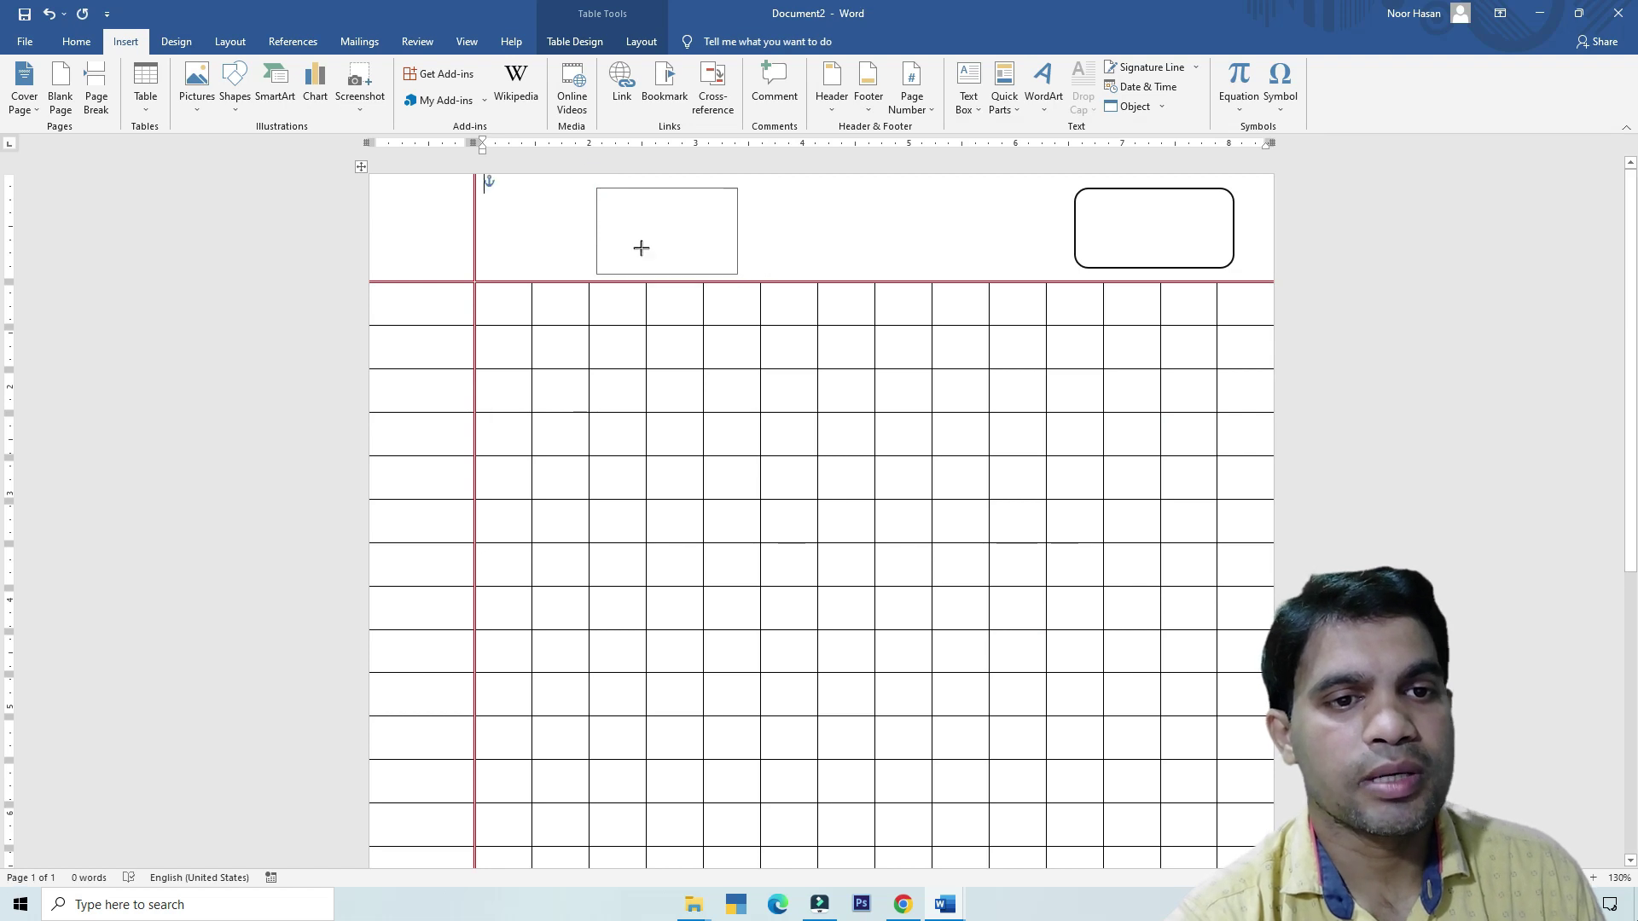
pyautogui.write('Date......................')
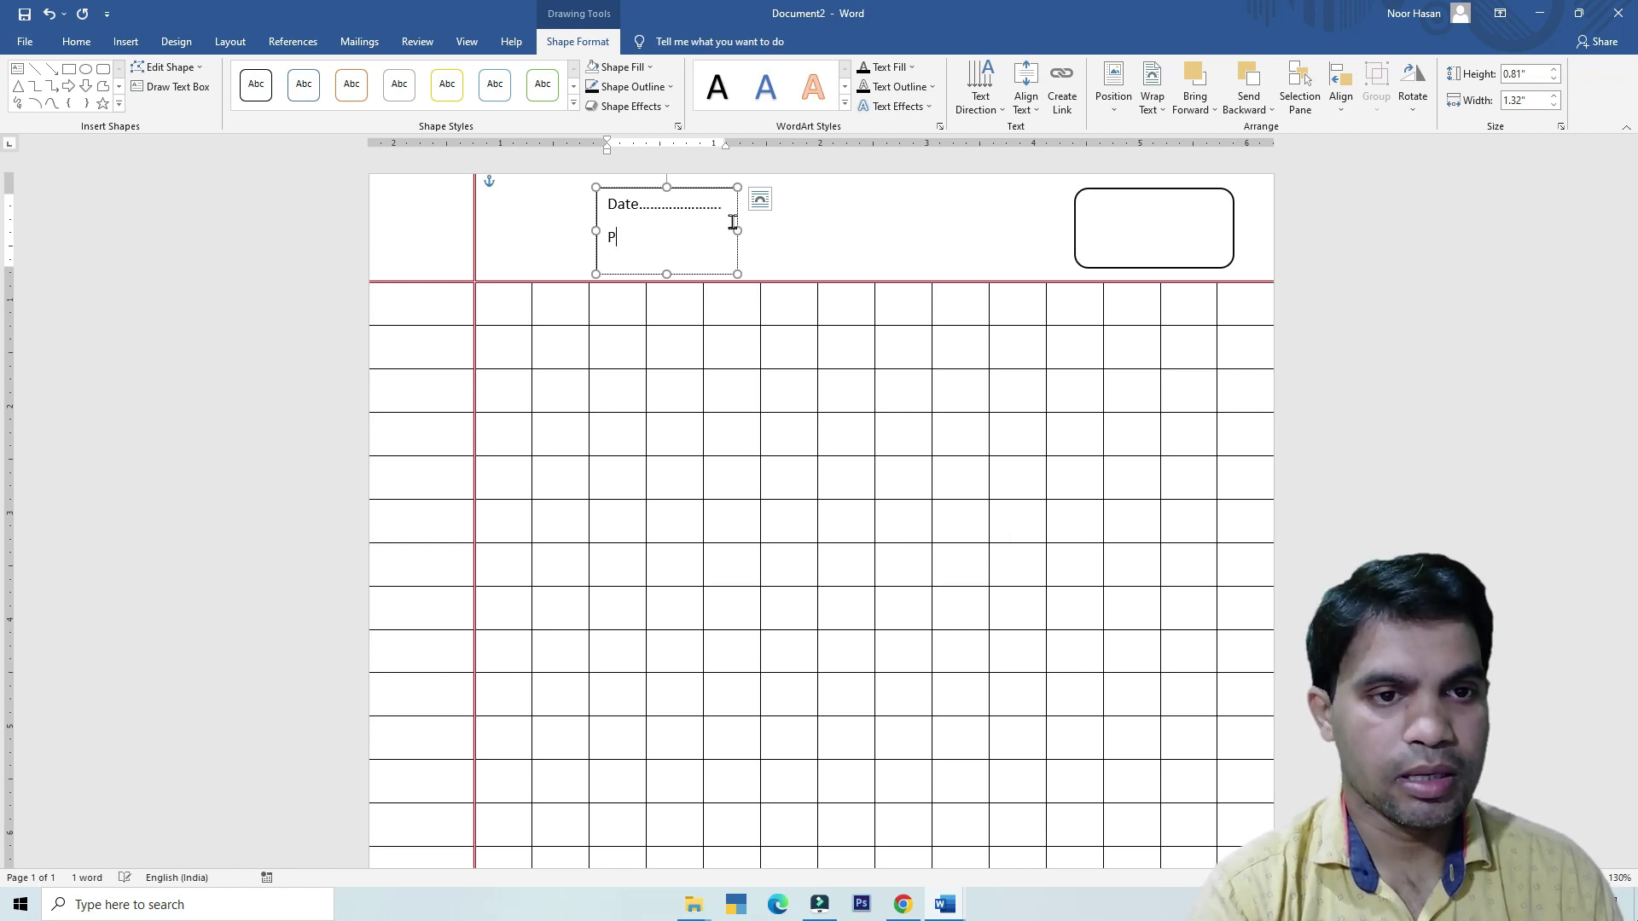
pyautogui.write('No...............')
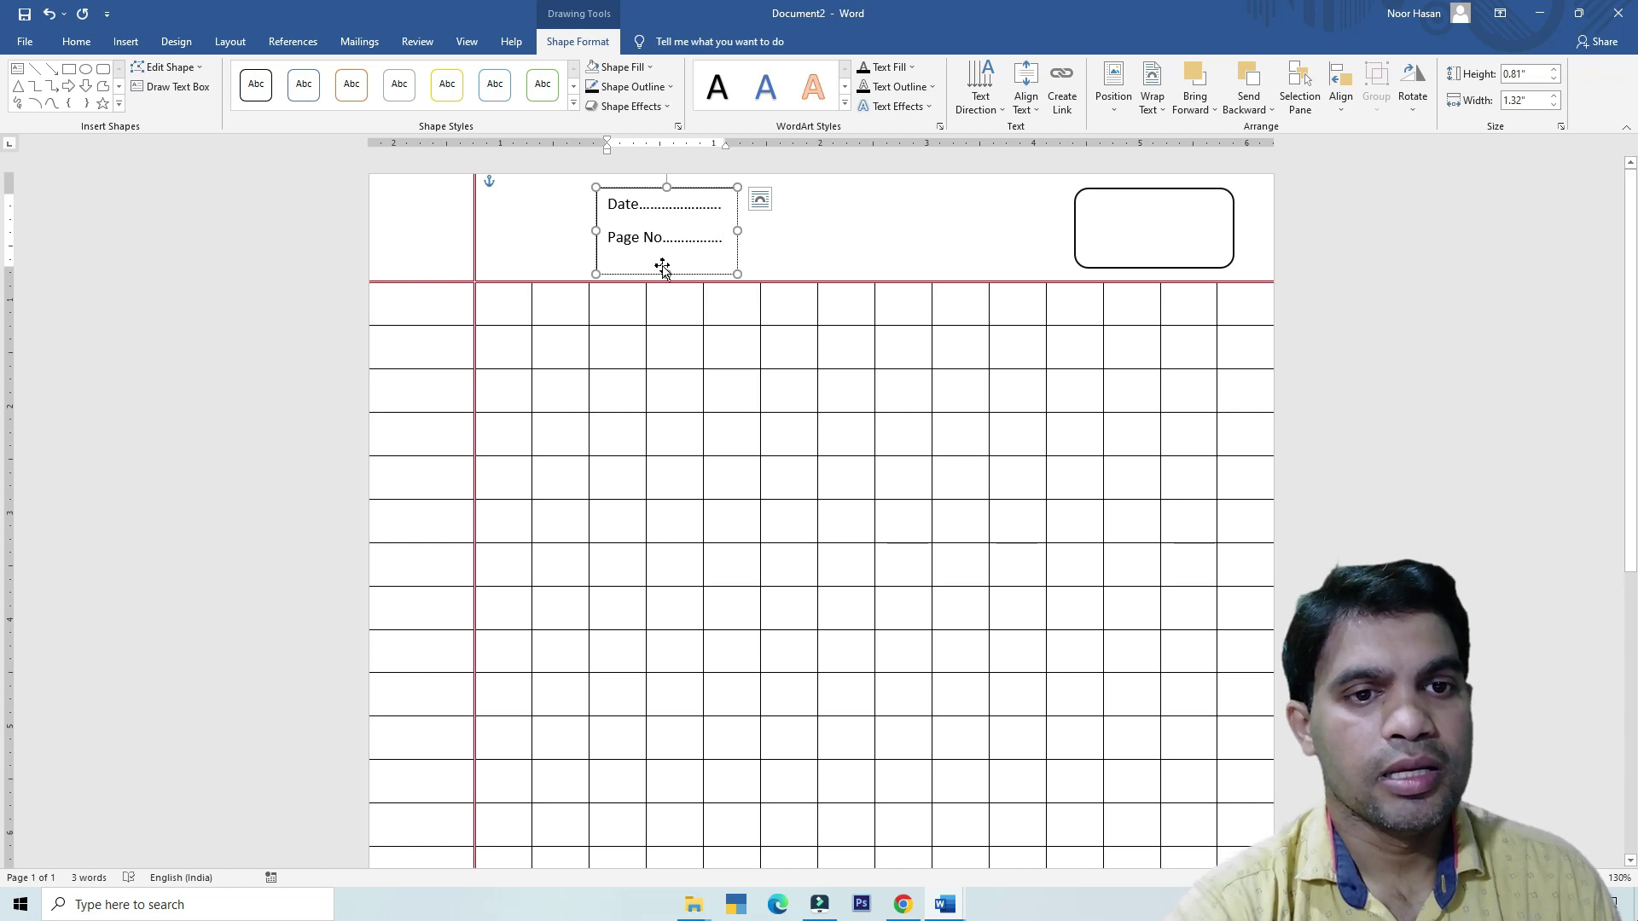
# Step: Remove the text box's fill and outline and move it inside the rounded rectangle
pyautogui.click(634, 71)
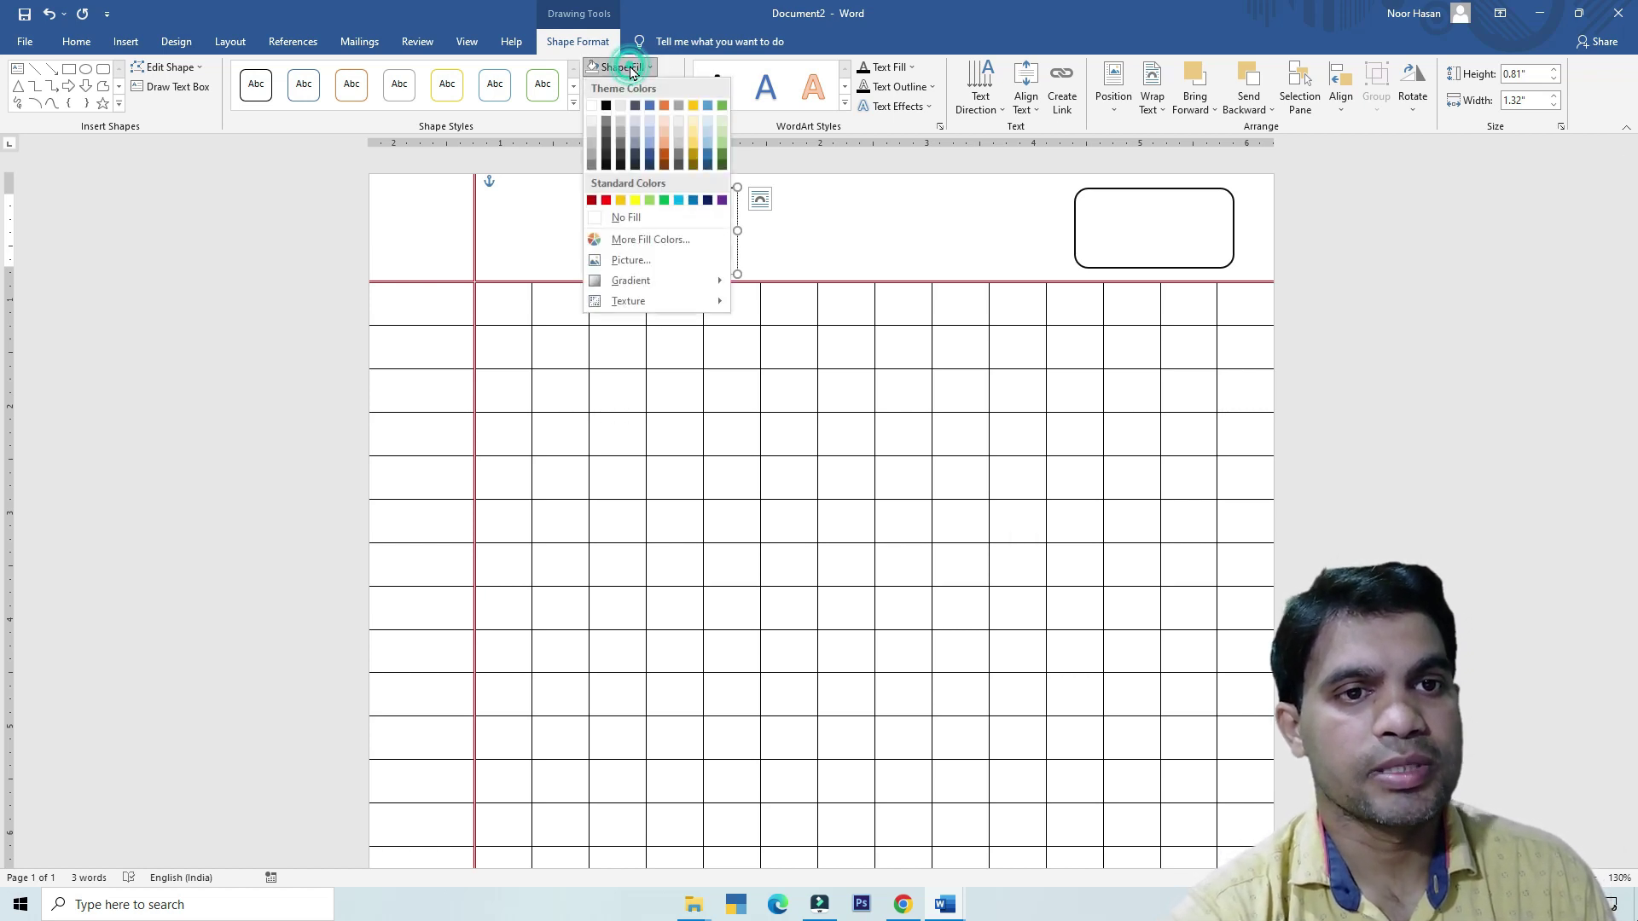
pyautogui.click(631, 218)
pyautogui.click(632, 89)
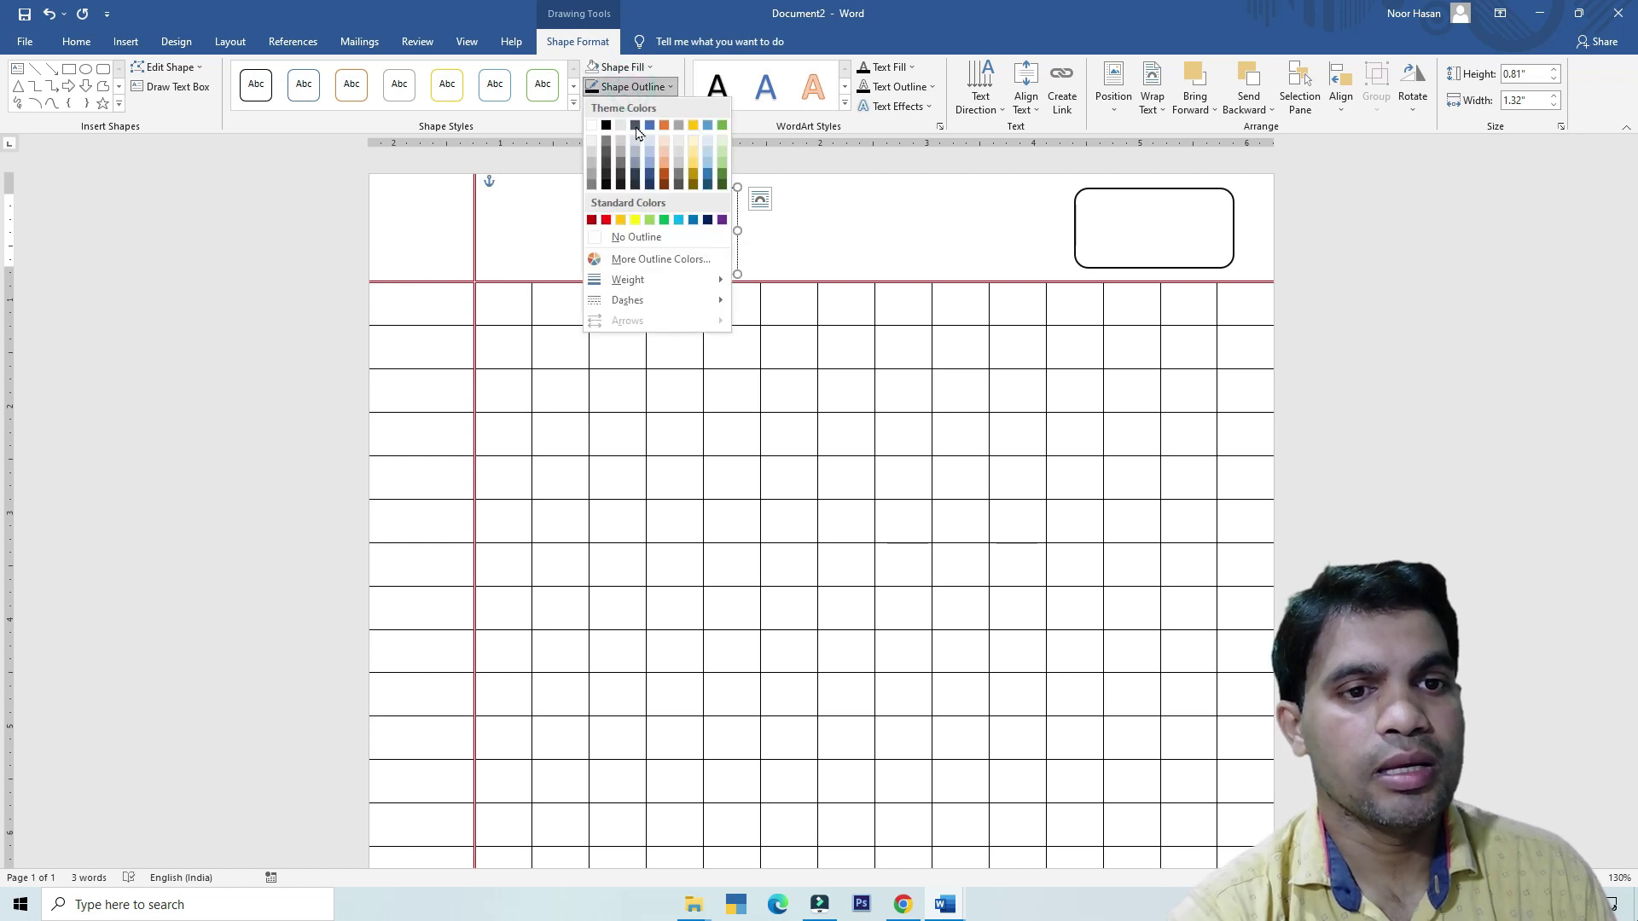
pyautogui.click(636, 237)
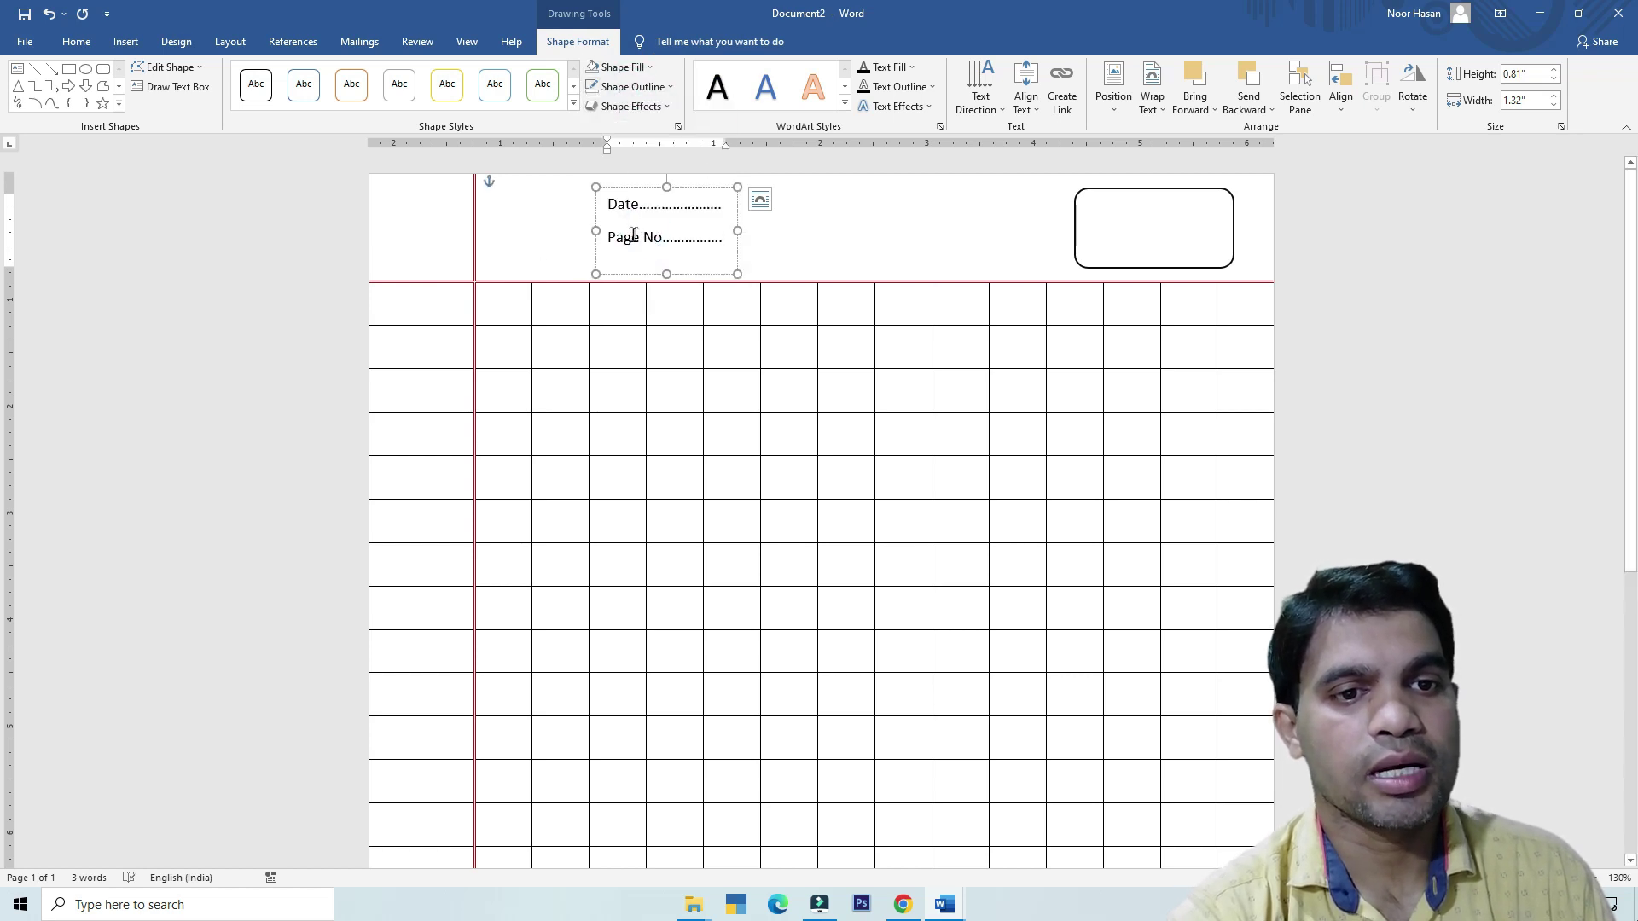
pyautogui.moveTo(688, 271); pyautogui.dragTo(1175, 276)
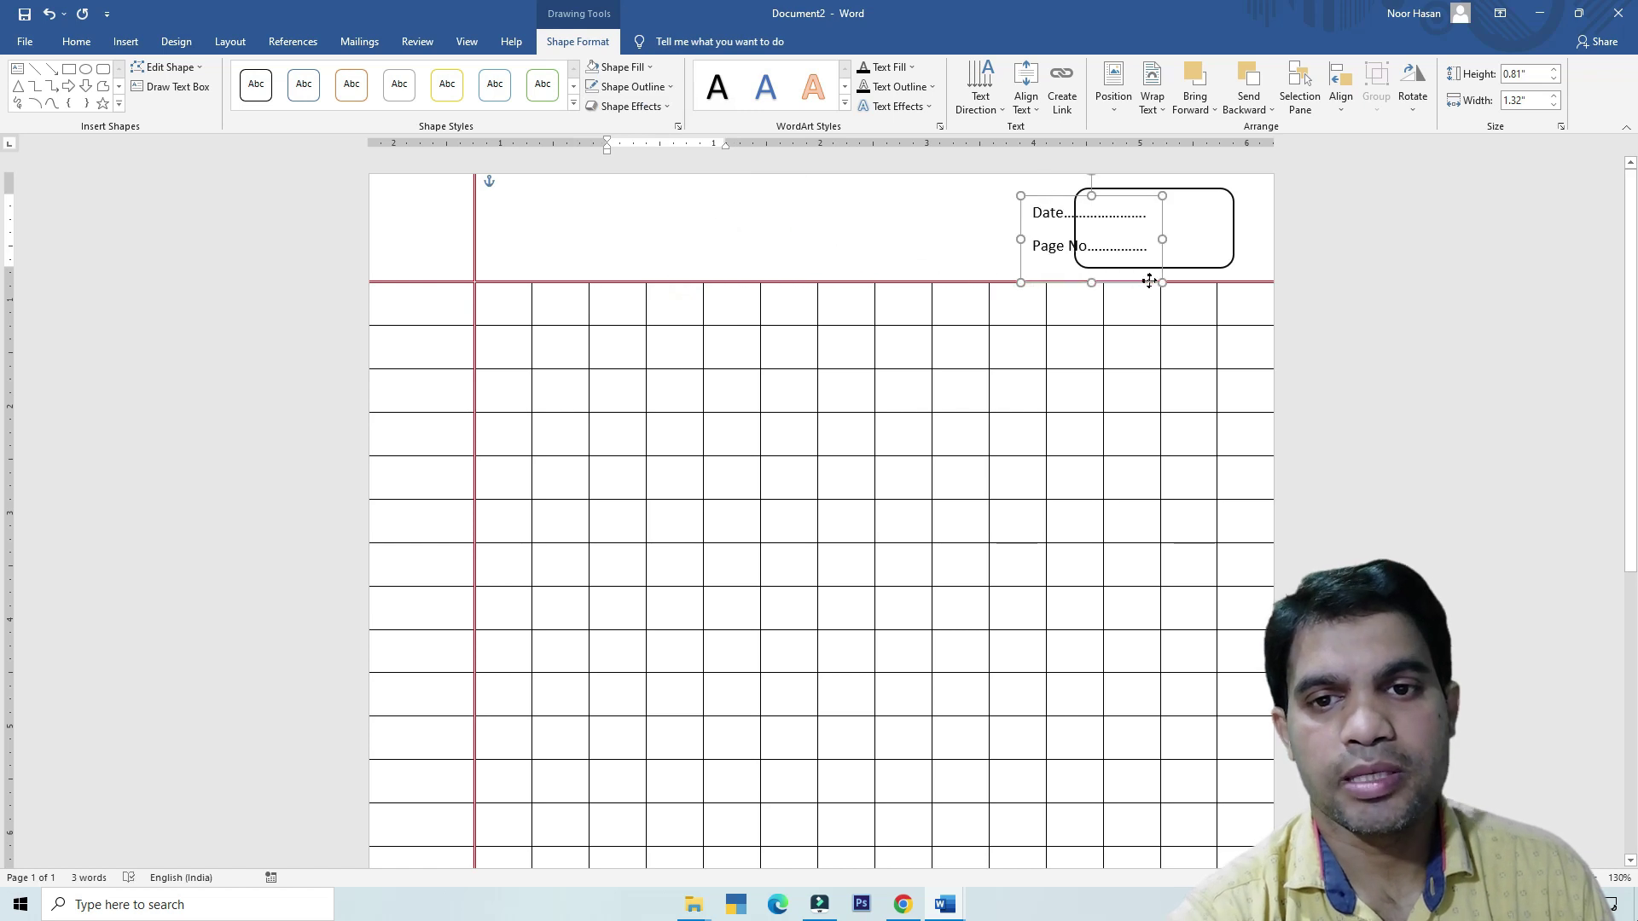
# Step: Change the outline of the rounded rectangle around Date/Page No. to red
pyautogui.click(919, 239)
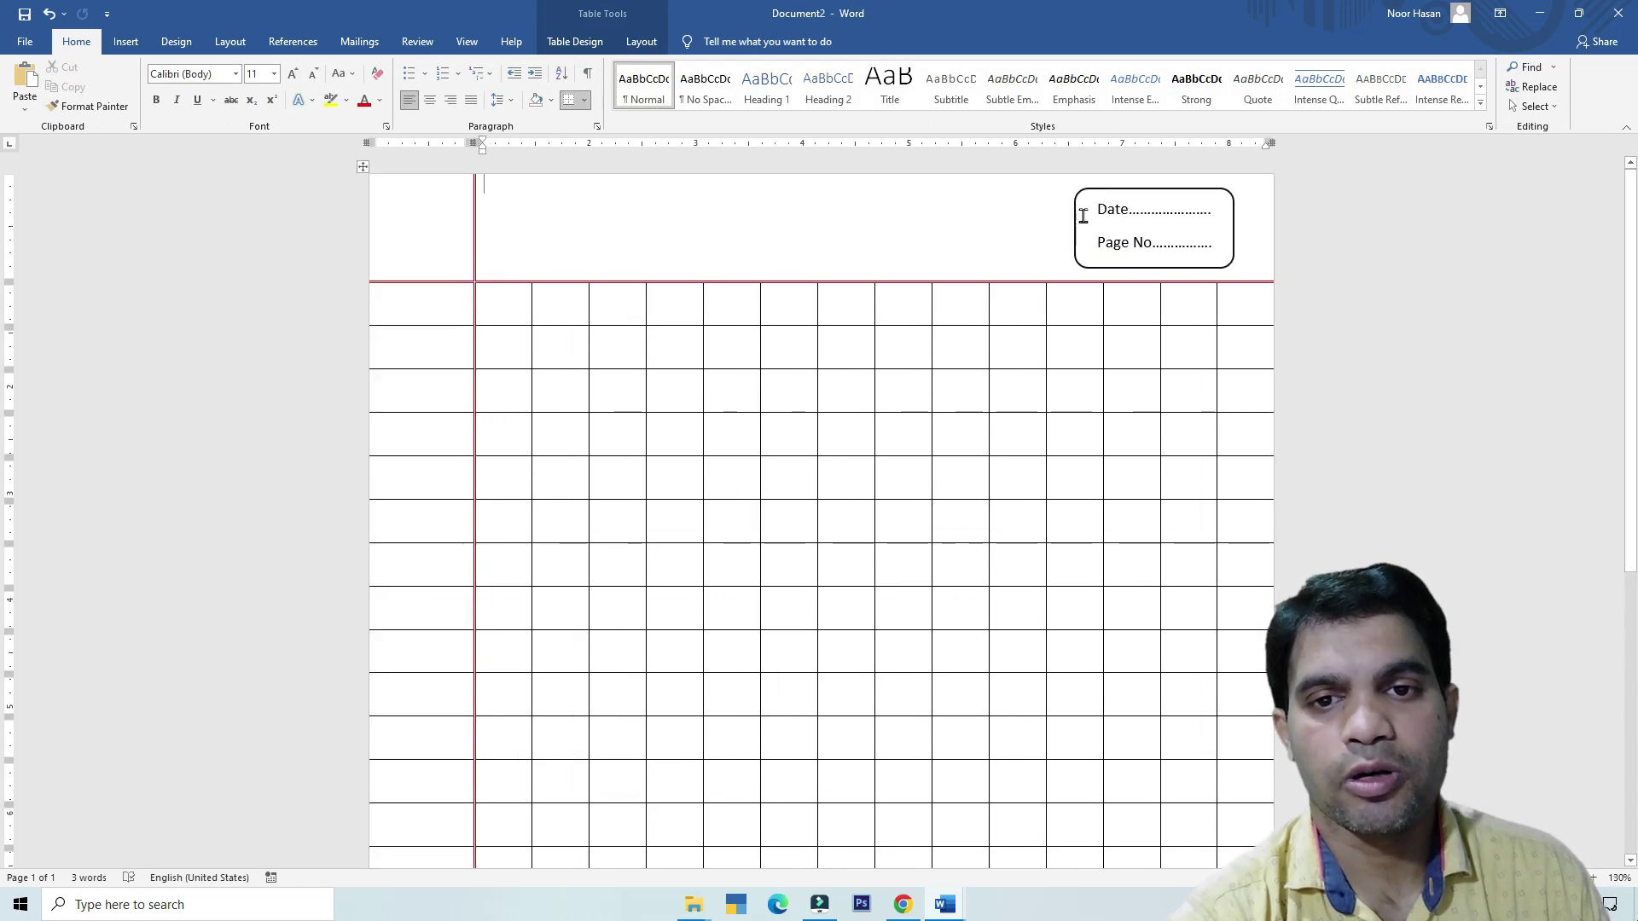
pyautogui.click(1076, 228)
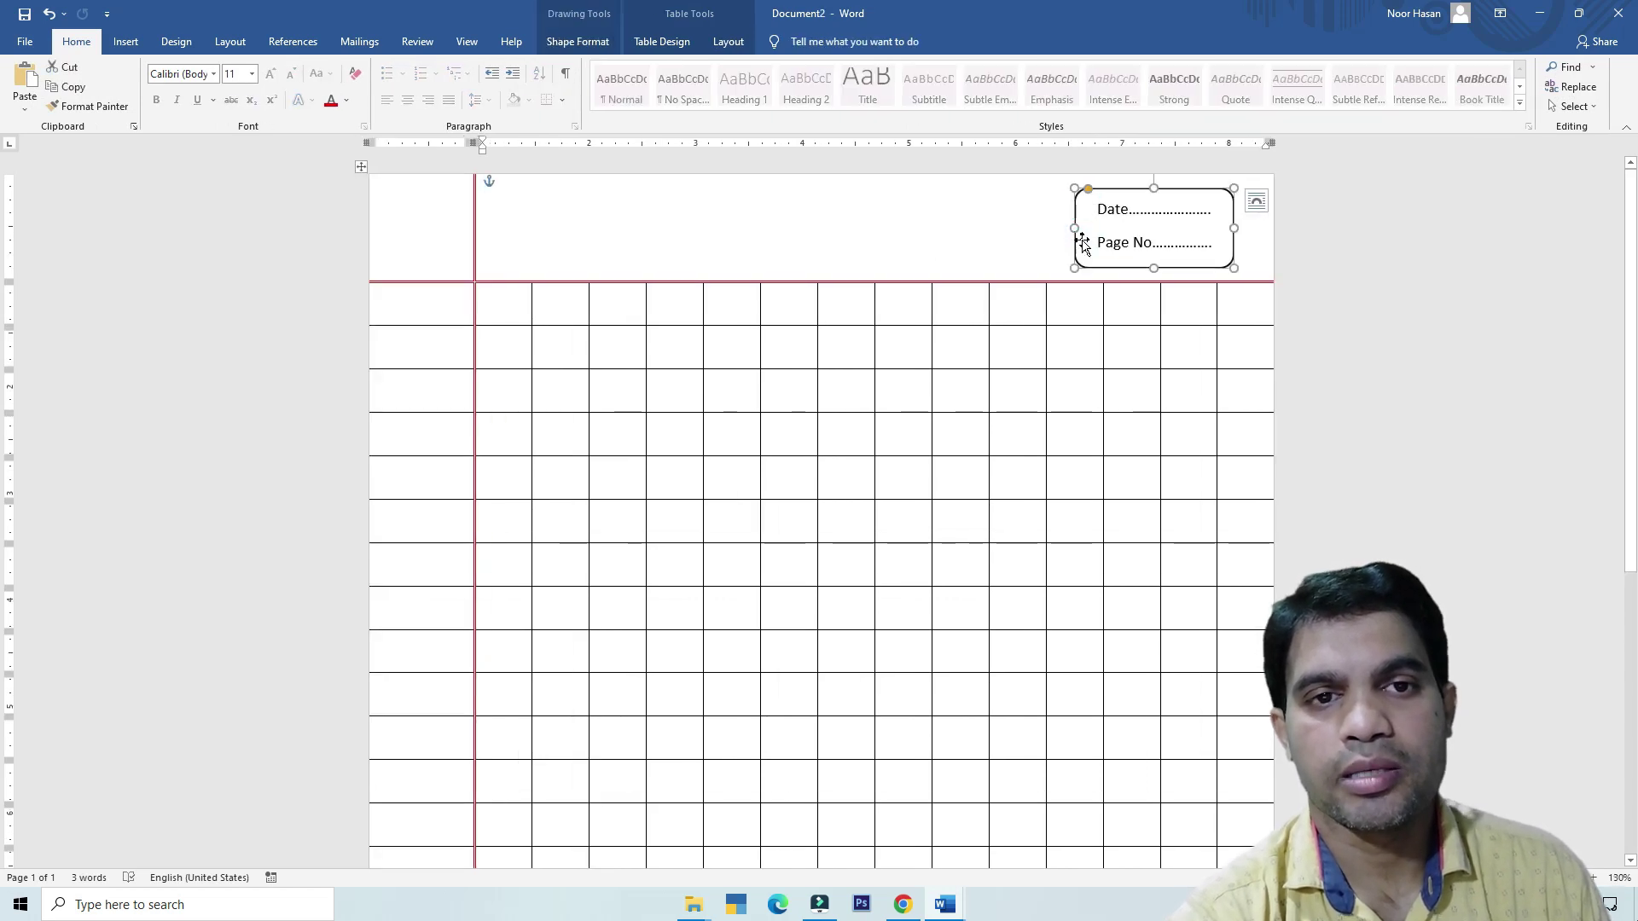
pyautogui.click(665, 42)
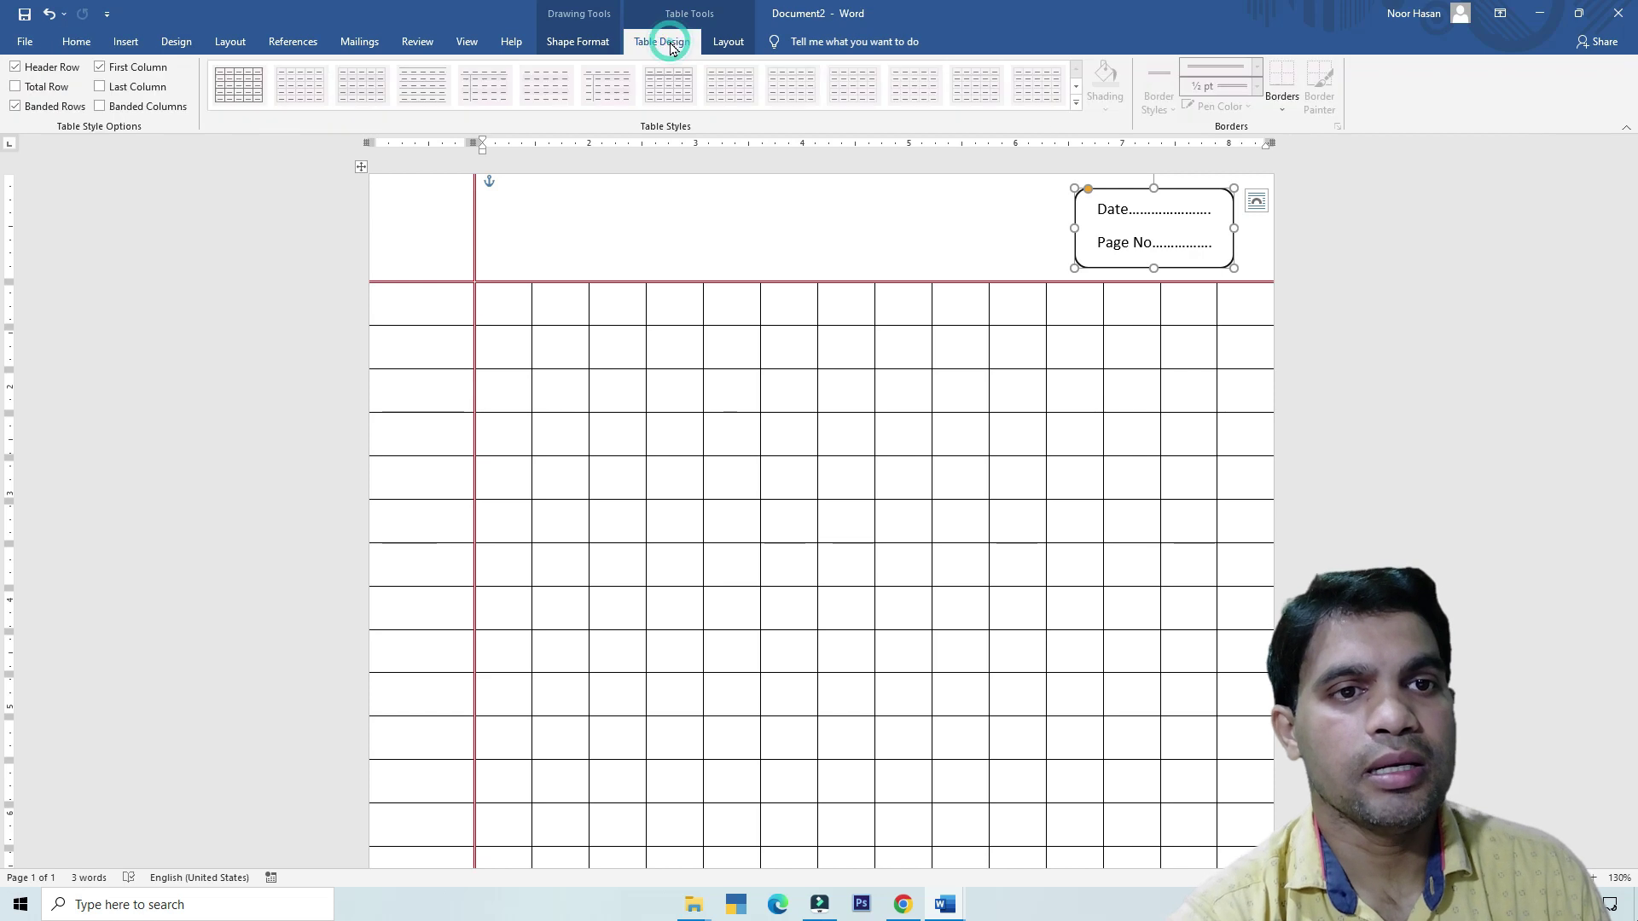
pyautogui.click(576, 43)
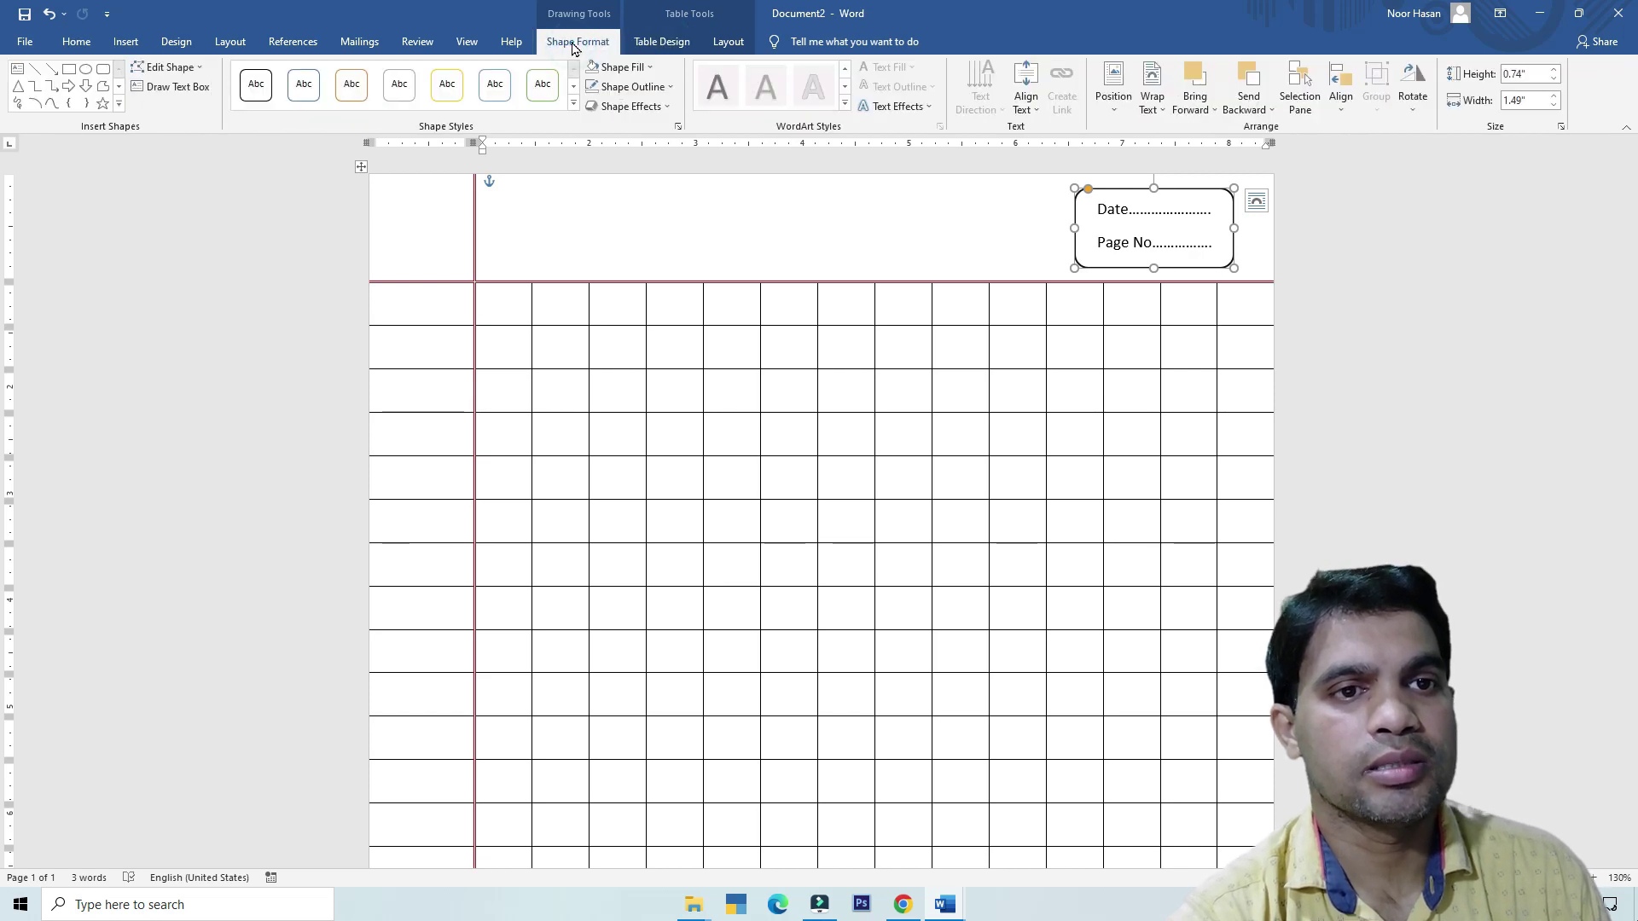
pyautogui.click(631, 67)
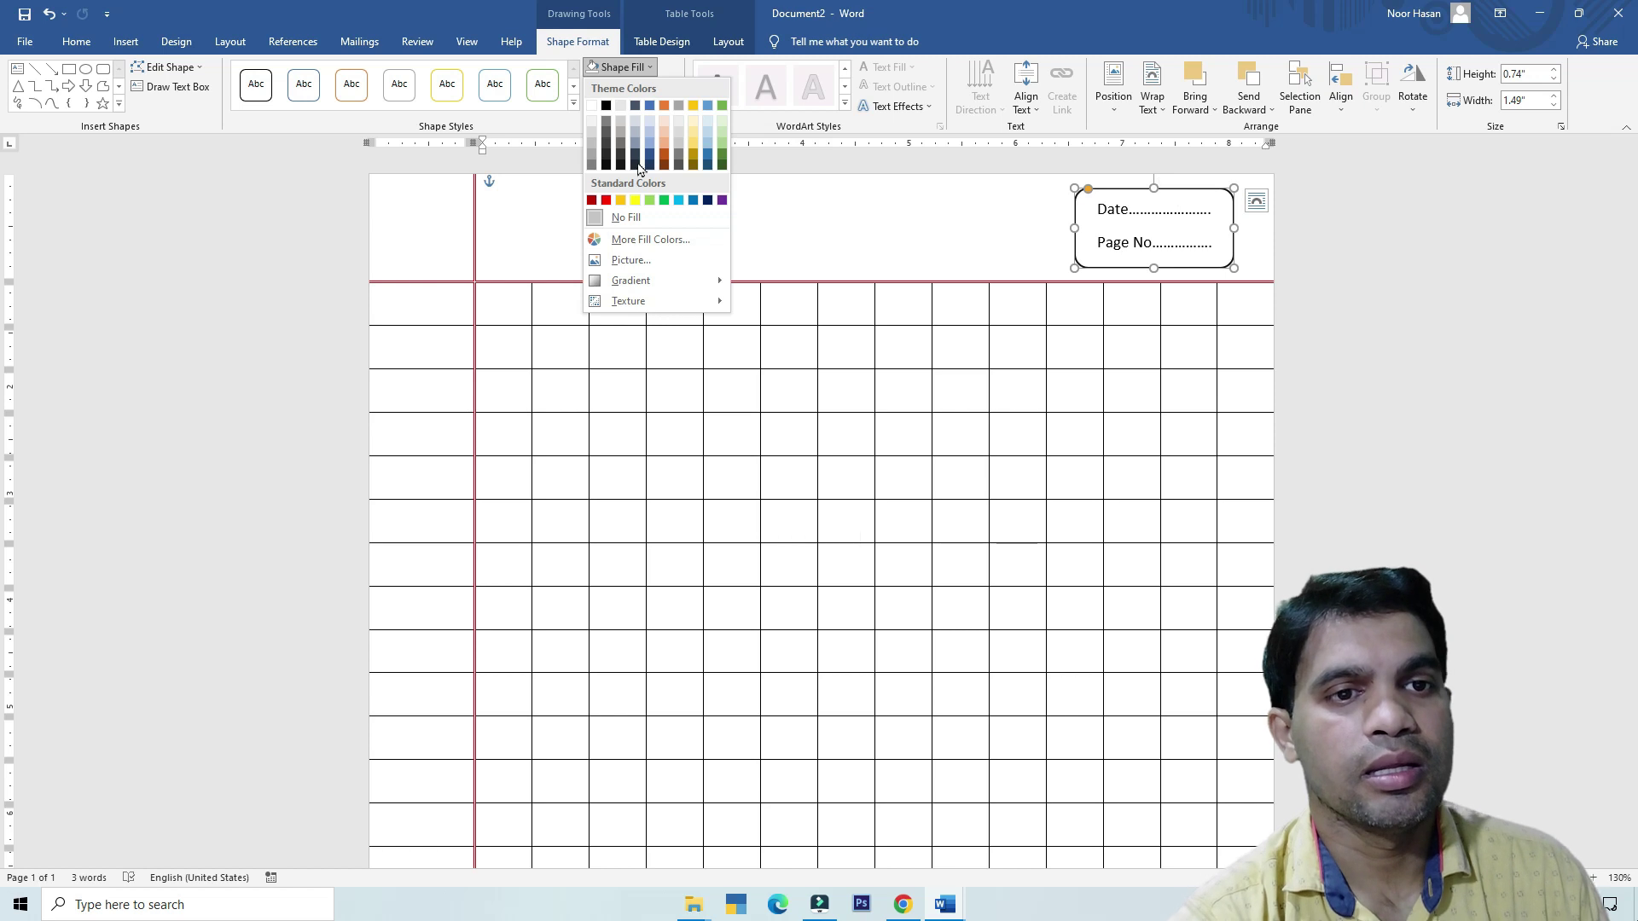
pyautogui.click(616, 69)
pyautogui.click(631, 88)
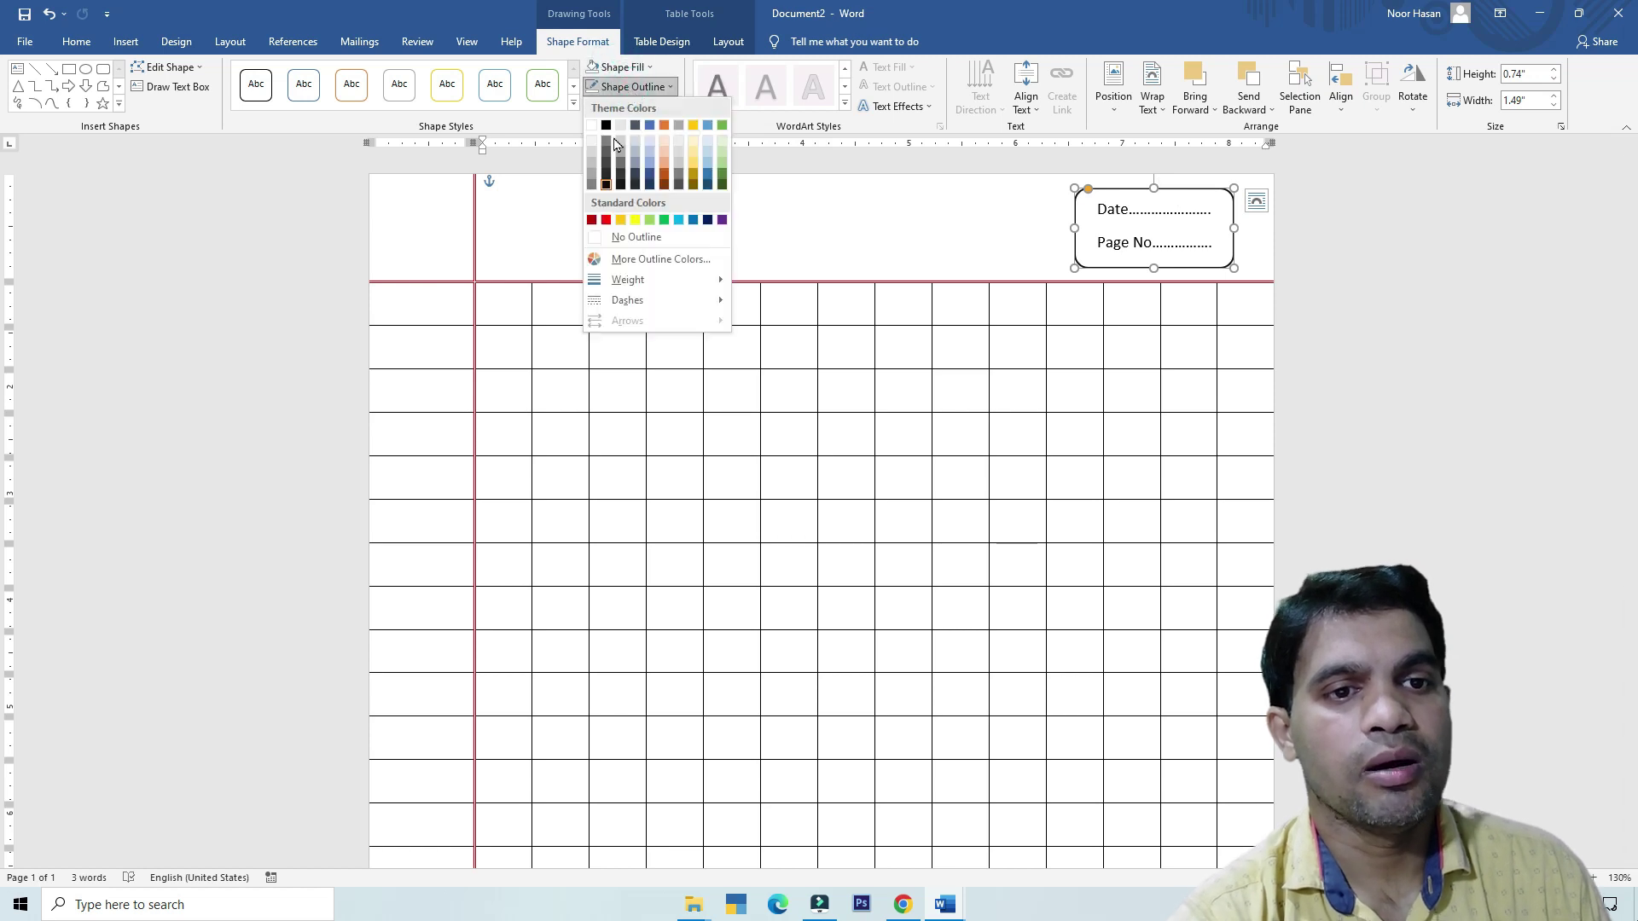
pyautogui.click(611, 218)
pyautogui.click(749, 233)
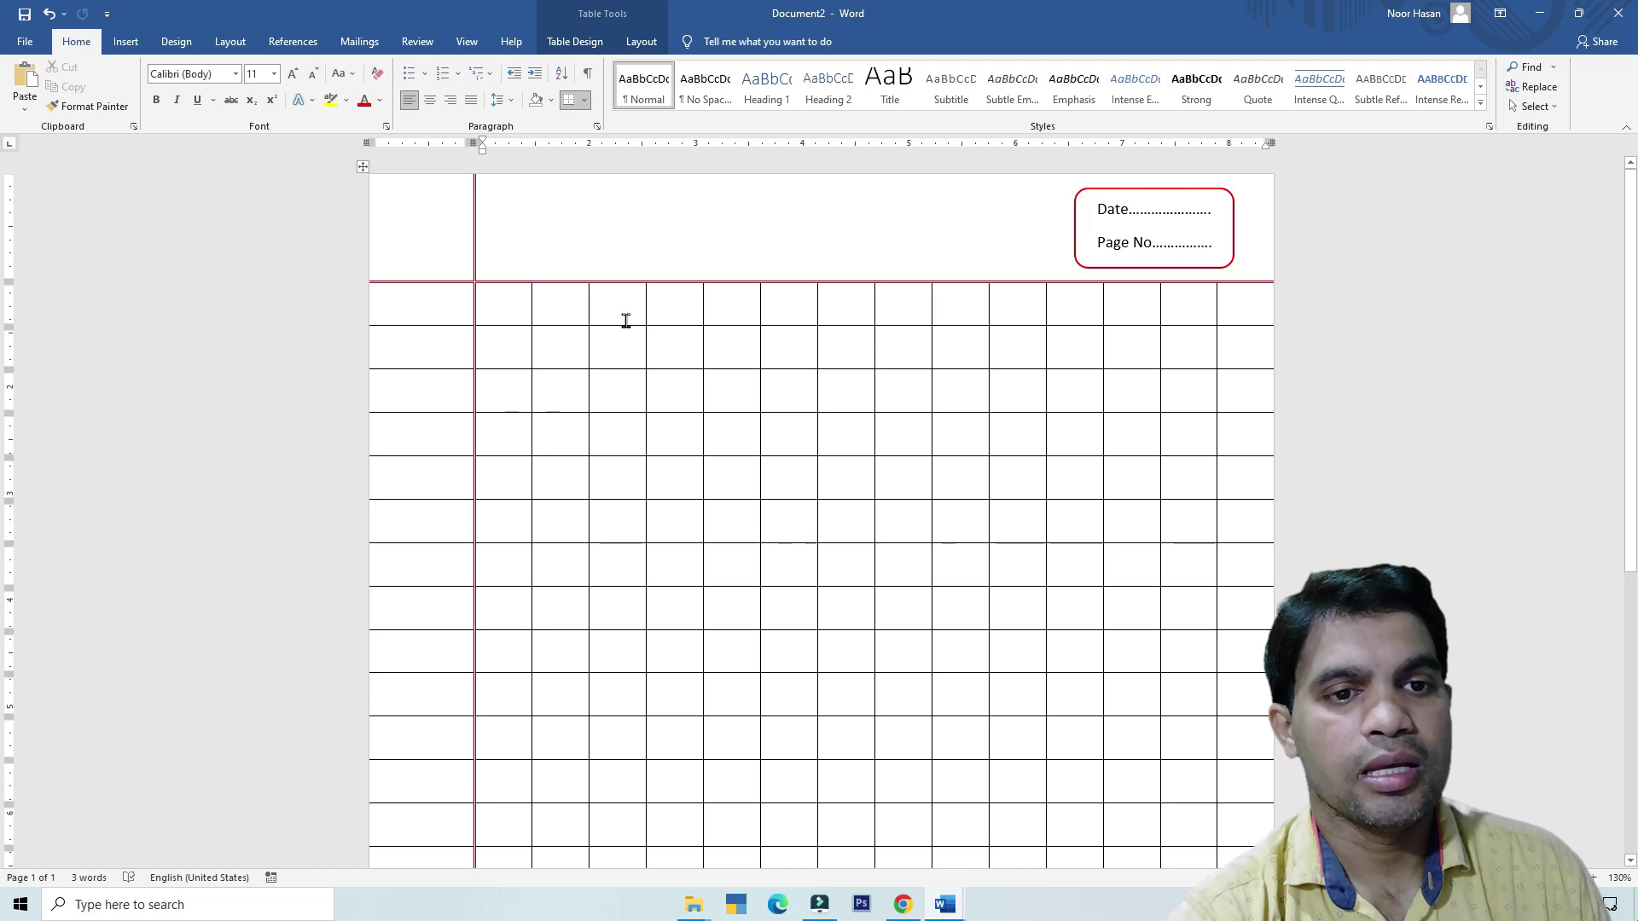
pyautogui.keyDown('ctrl'); pyautogui.scroll(-2, 662, 266); pyautogui.keyUp('ctrl')
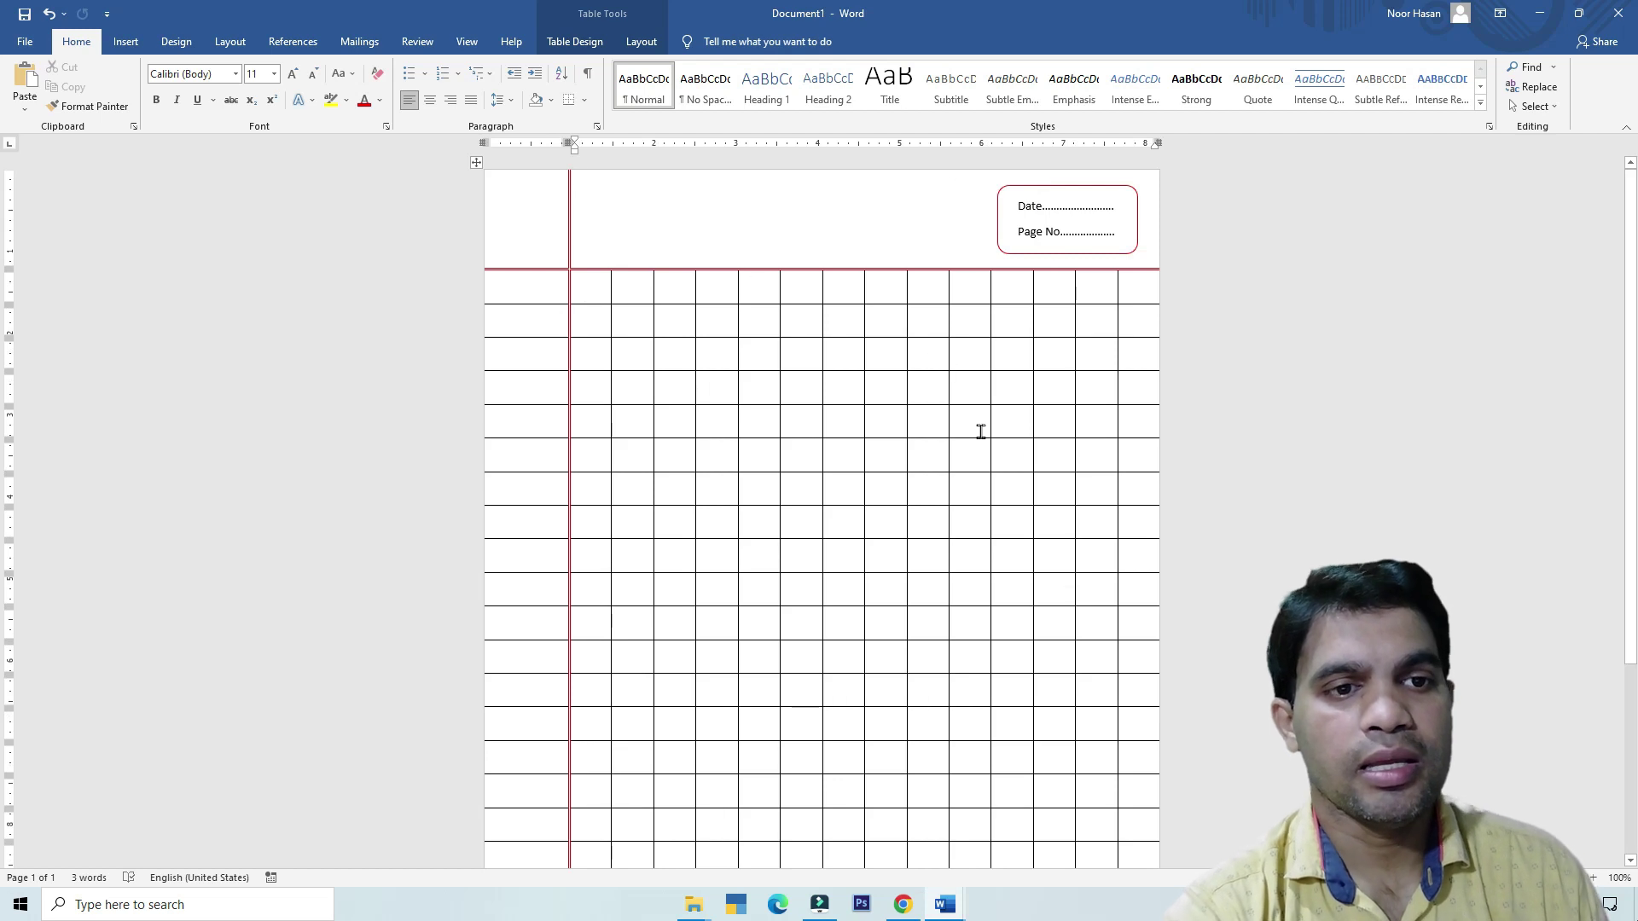
pyautogui.scroll(-3, 908, 468)
pyautogui.scroll(-3, 907, 468)
pyautogui.scroll(2, 908, 468)
pyautogui.scroll(4, 908, 468)
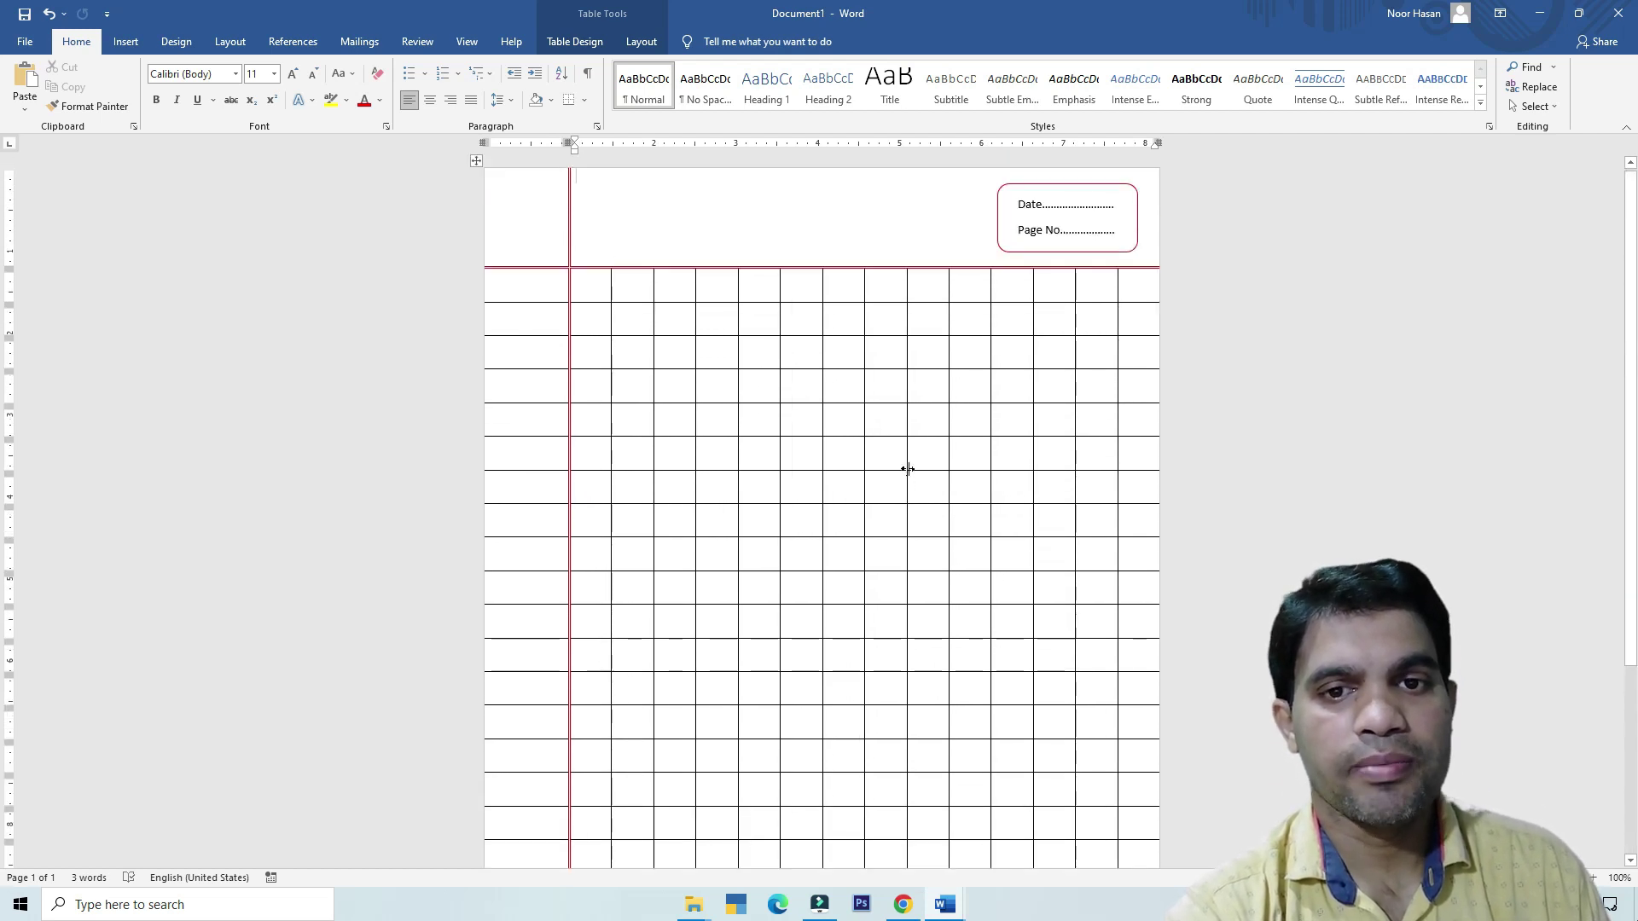